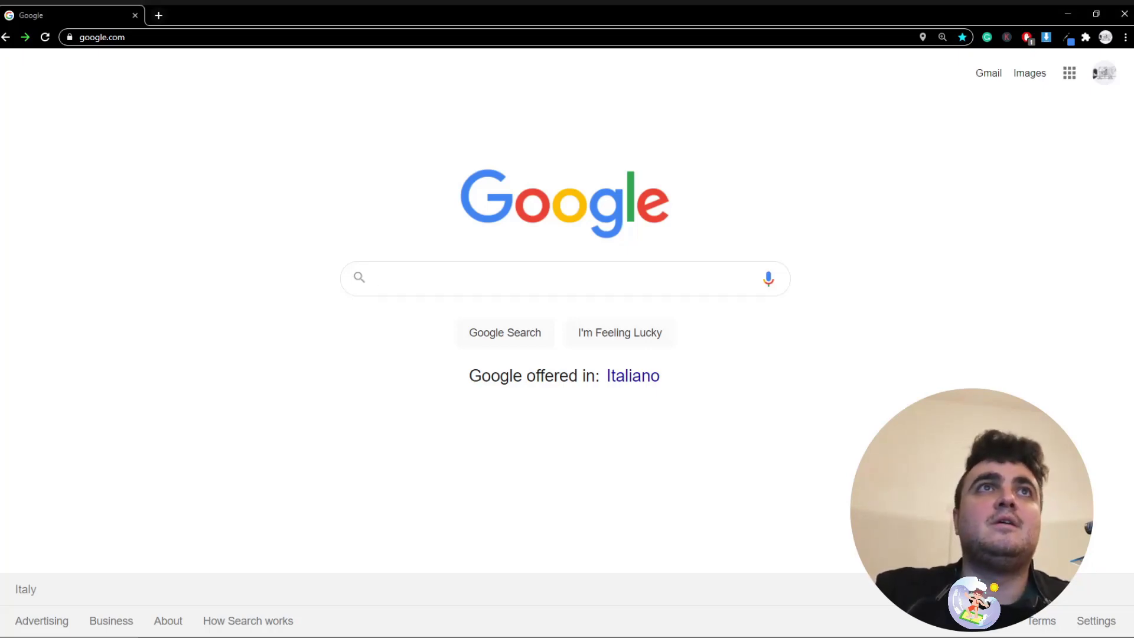
Open etsy.com in a new browser tab and search the site for "bernie"
left_click(159, 16)
type("etsy")
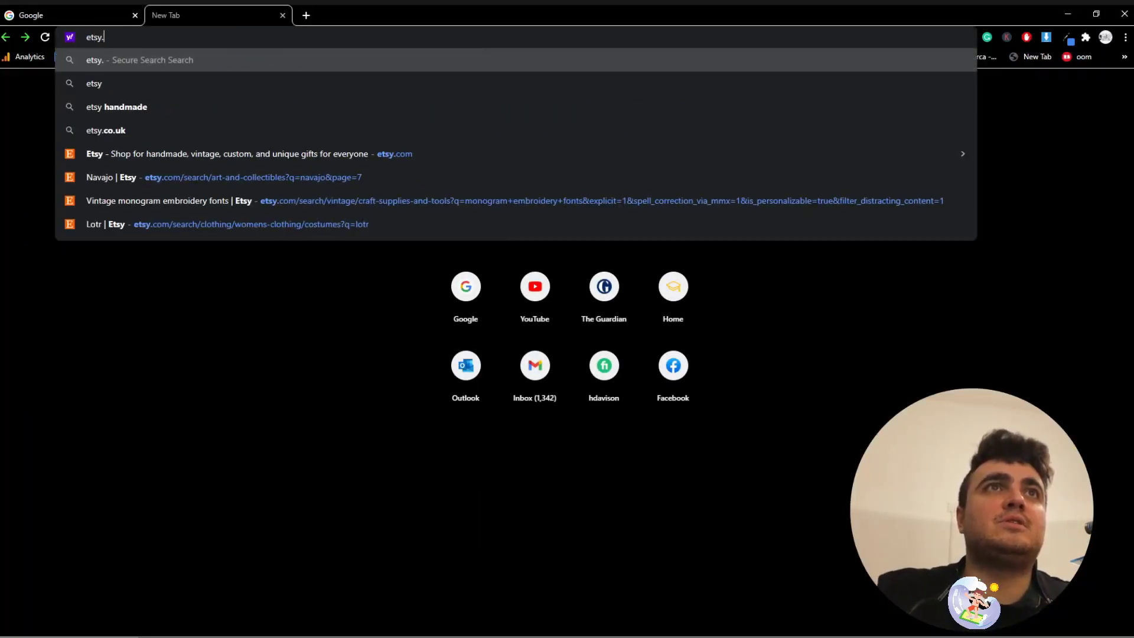
type(".com")
key("Return")
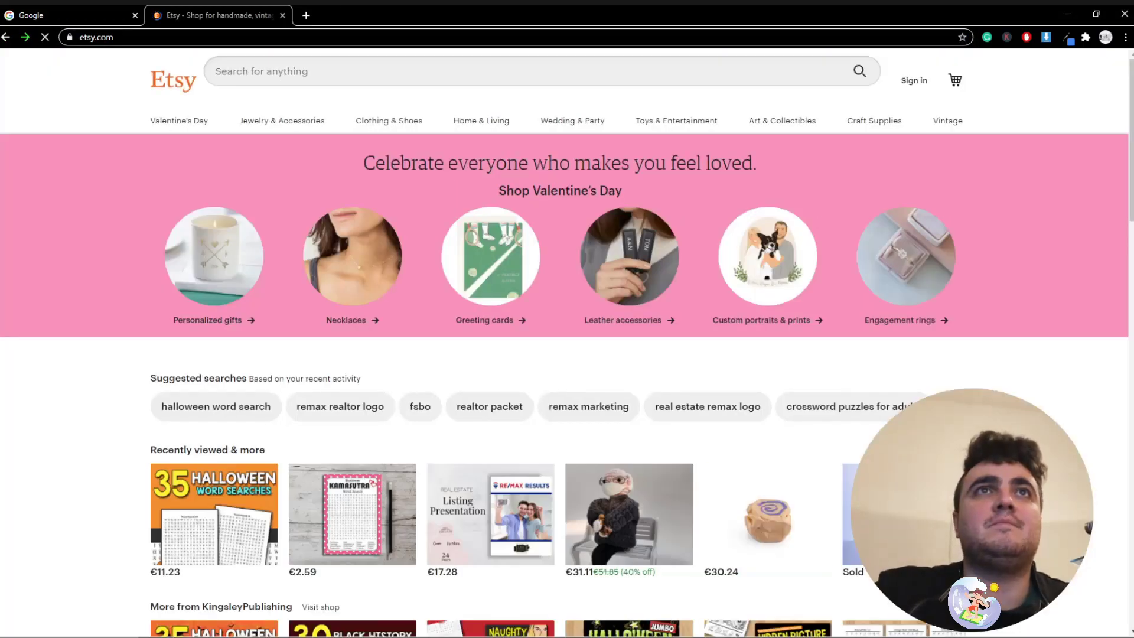
left_click(378, 70)
type("bernie")
key("Return")
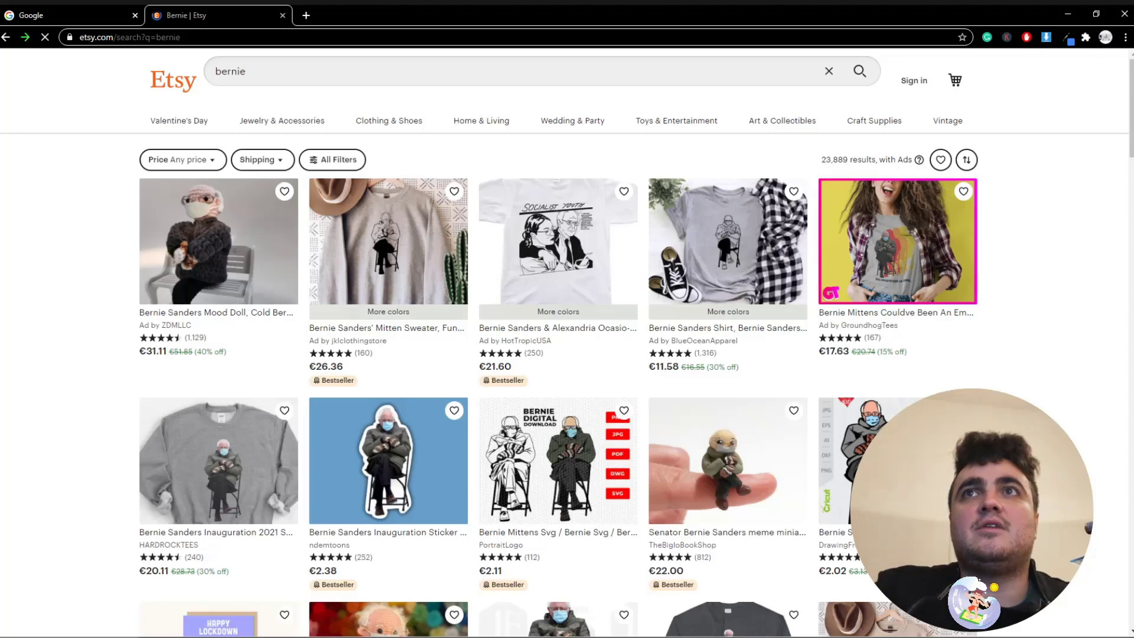
Highlight the number of results shown for the Etsy search
left_click_drag(822, 159, 879, 160)
key("alt+Tab")
left_click(849, 160)
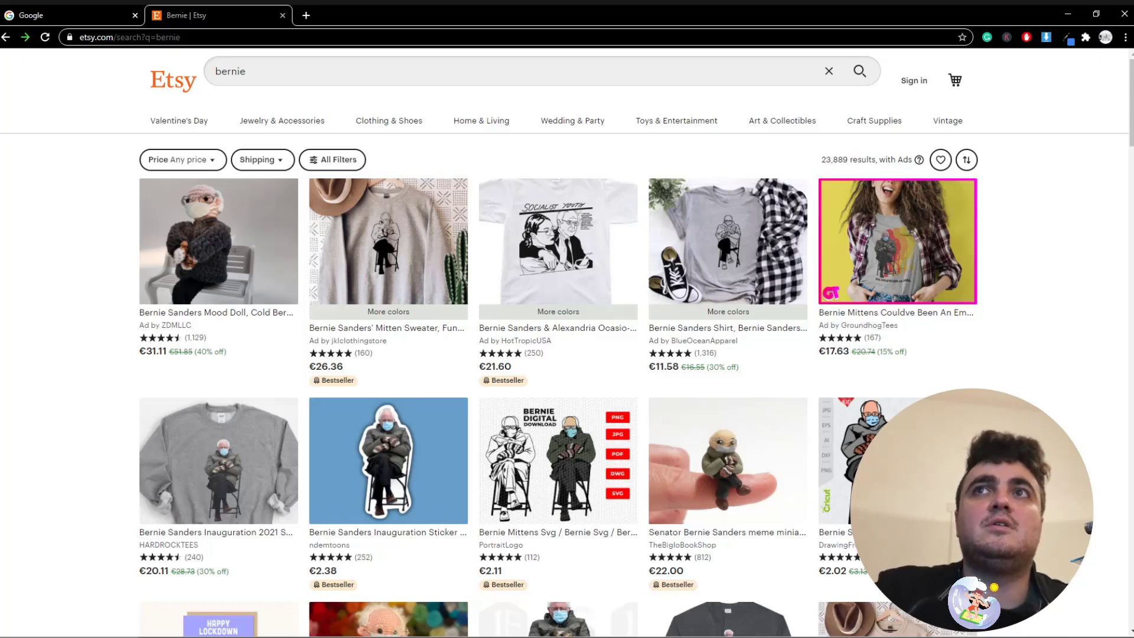
left_click_drag(913, 159, 822, 160)
left_click(881, 160)
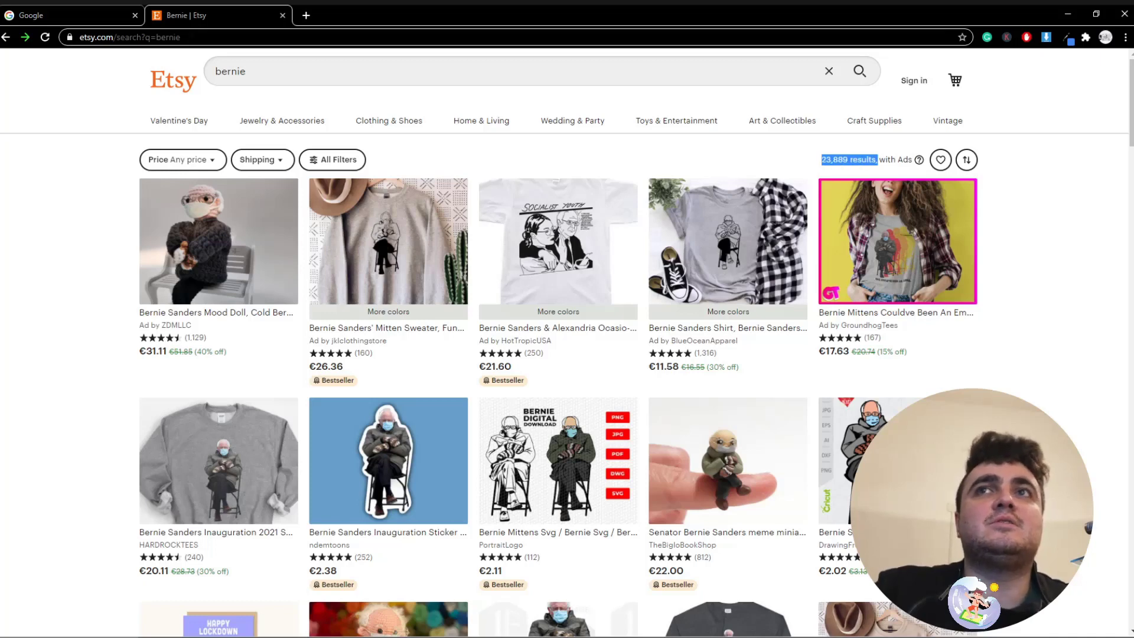
Return to the Google tab and run a search for site:etsy.com
left_click(72, 16)
type("site")
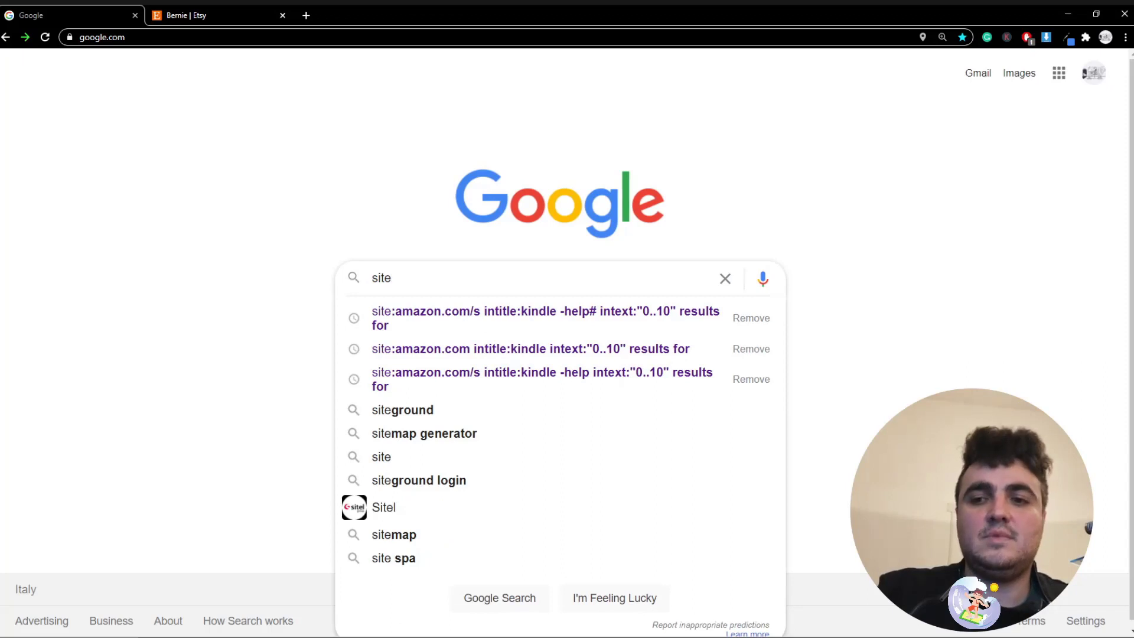
type(":redbubble")
key("BackSpace")
key("BackSpace")
key("BackSpace")
key("BackSpace")
key("BackSpace")
key("BackSpace")
key("BackSpace")
key("BackSpace")
key("BackSpace")
type("esty.")
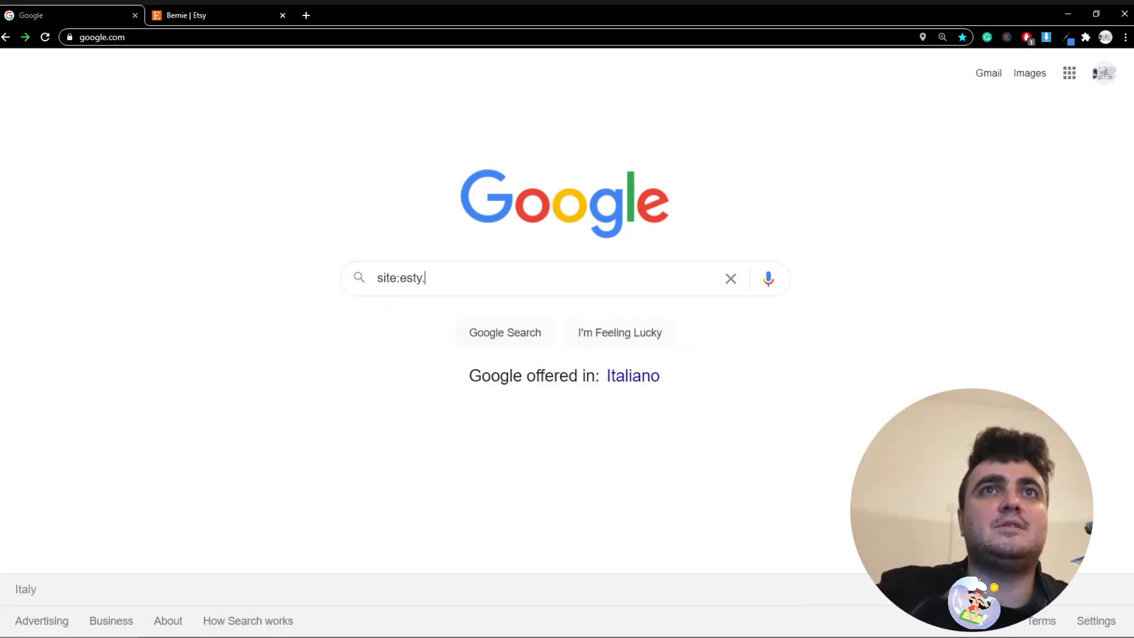
key("BackSpace")
key("BackSpace")
key("BackSpace")
key("BackSpace")
type("tsy.com")
key("Return")
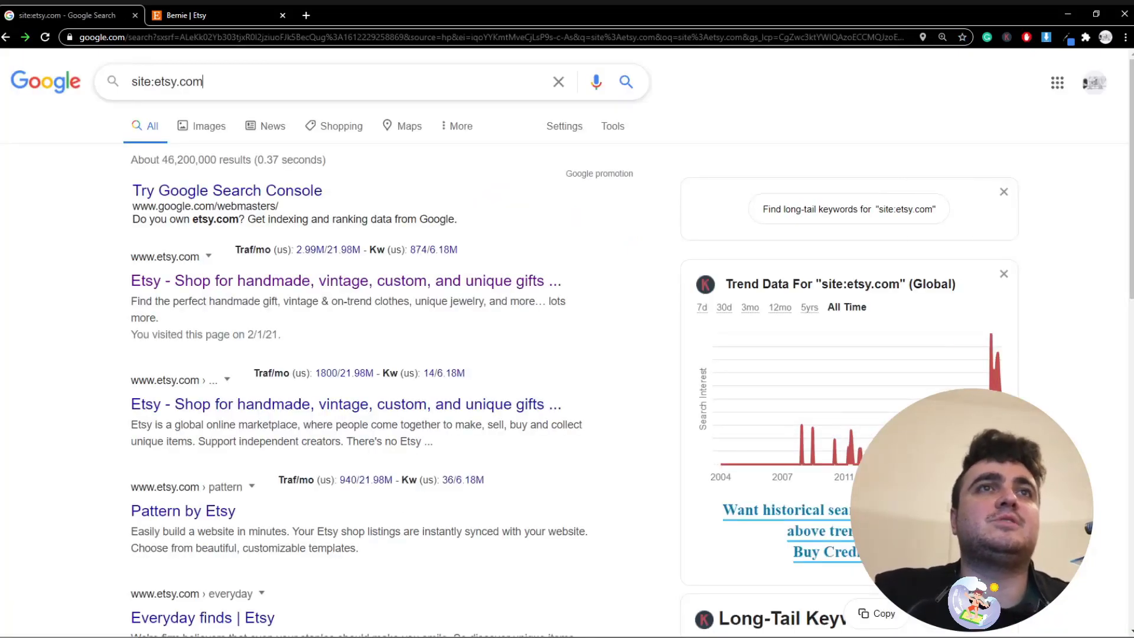
Check the URL format of the Etsy search page, then extend the Google query to site:etsy.com/search/ and run it
key("ctrl+Tab")
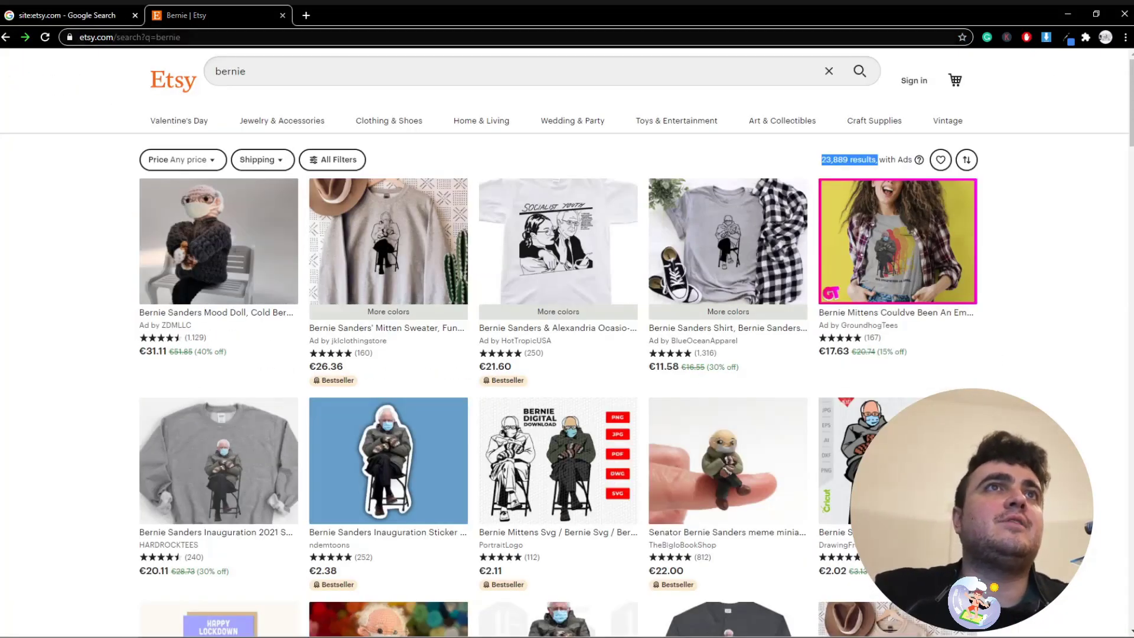
key("ctrl+shift+Tab")
type("/search/")
key("Return")
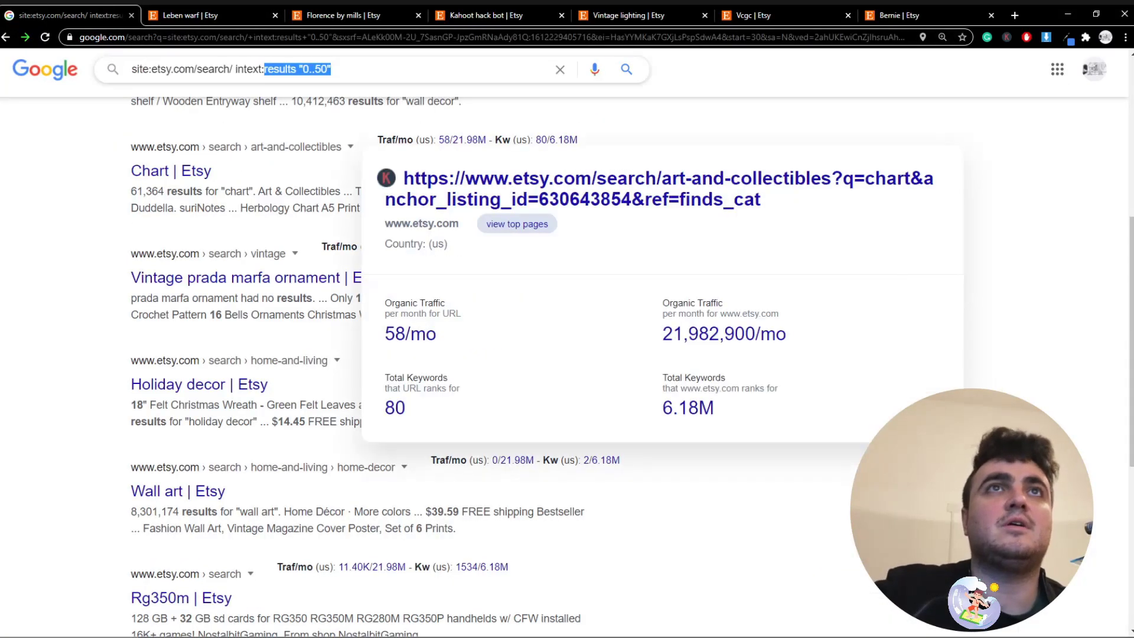
Change the Google query to site:etsy.com/search/ intext:"0..50 results", run it and look through the results
key("BackSpace")
type("0..50 results\"")
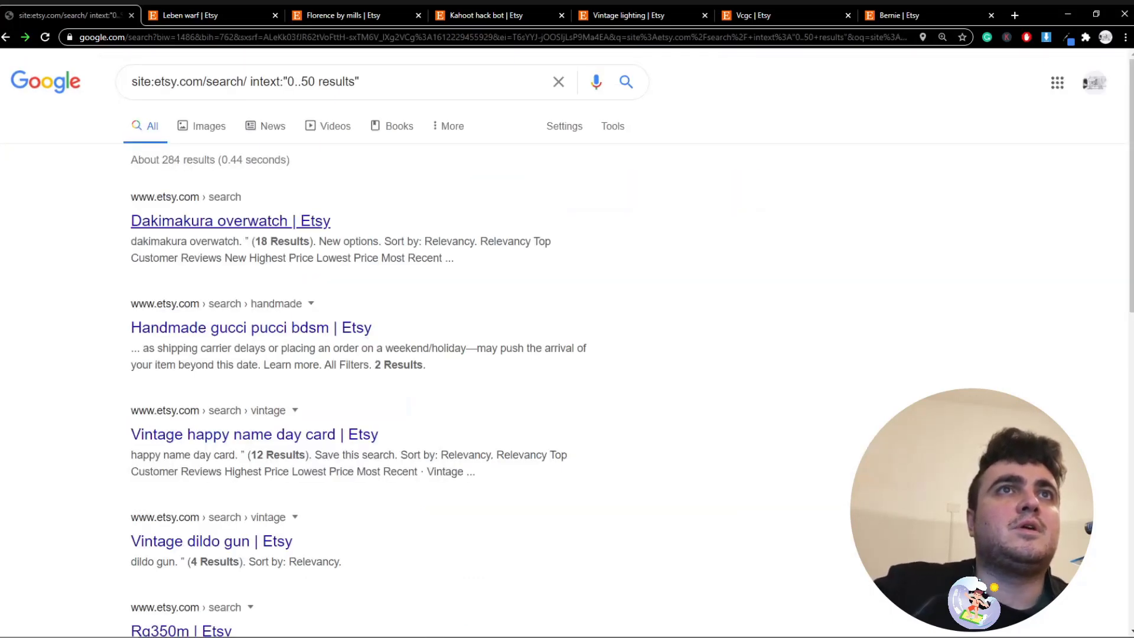
scroll(254, 312, "down", 2)
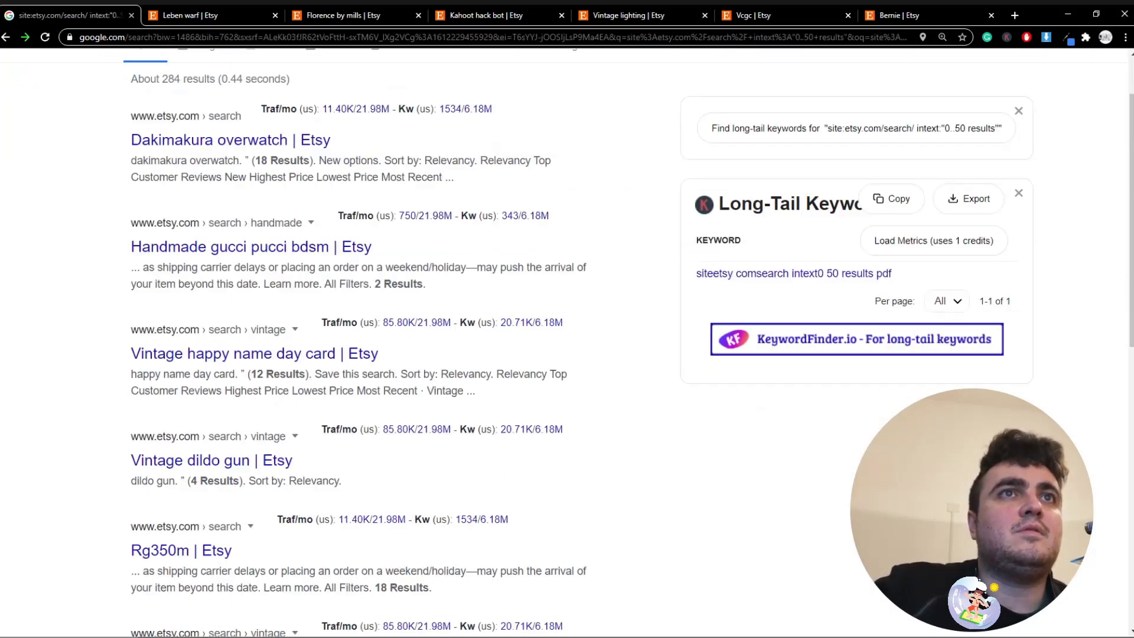
scroll(251, 145, "down", 3)
scroll(251, 145, "up", 2)
Open the second Google result, from Etsy's handmade category, in a new tab, check its result count and close the tab
left_click(251, 142)
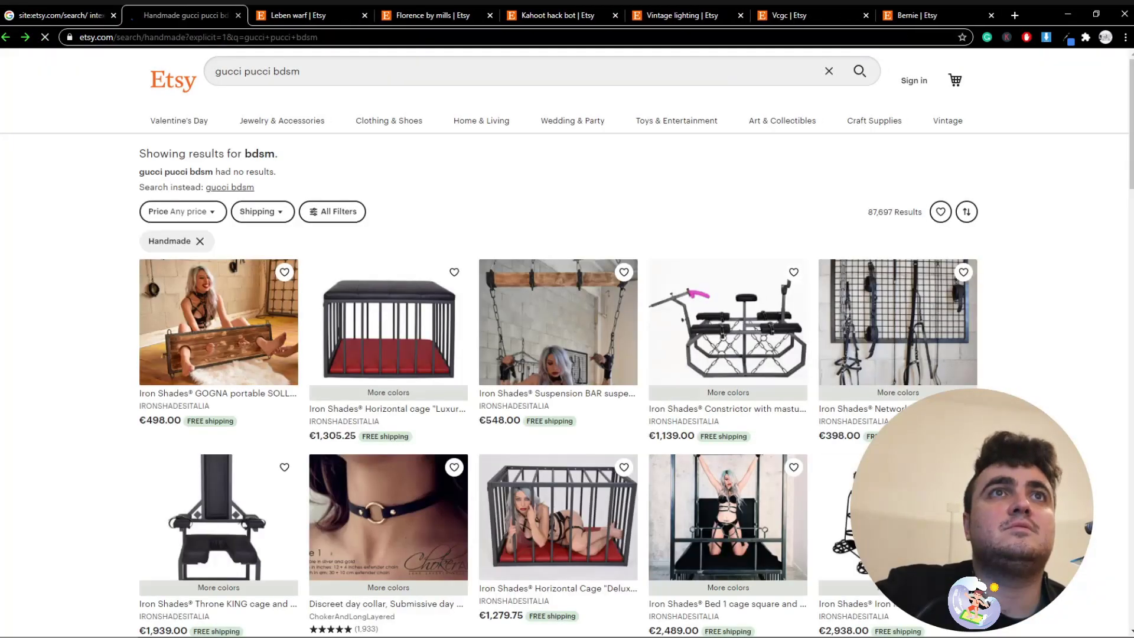
left_click(61, 15)
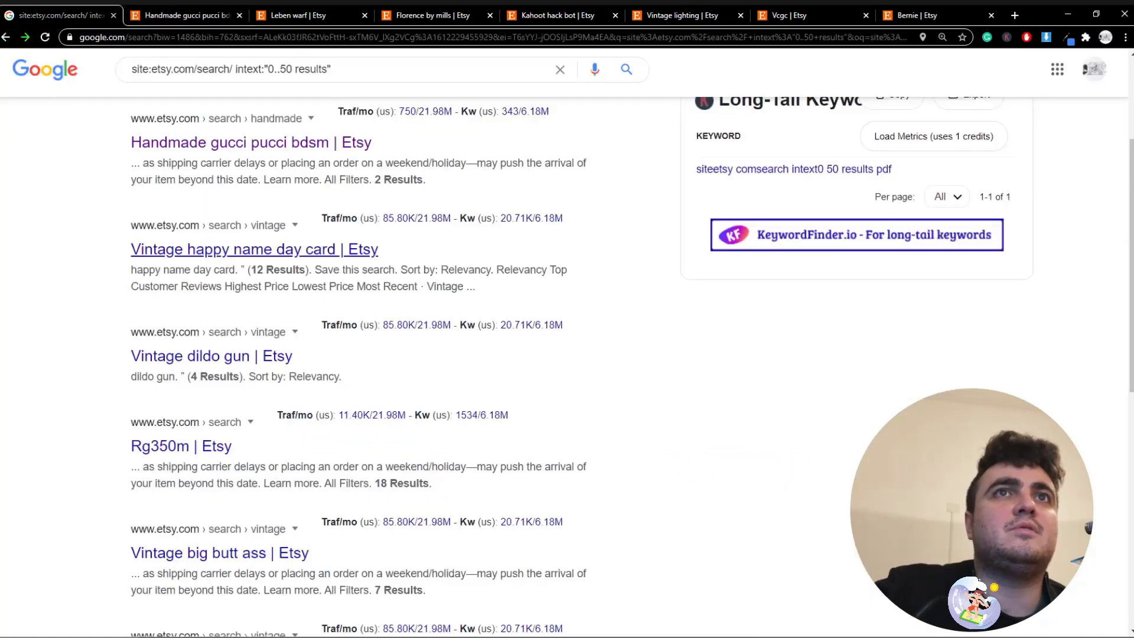
scroll(254, 249, "up", 2)
left_click(239, 16)
scroll(254, 311, "down", 1)
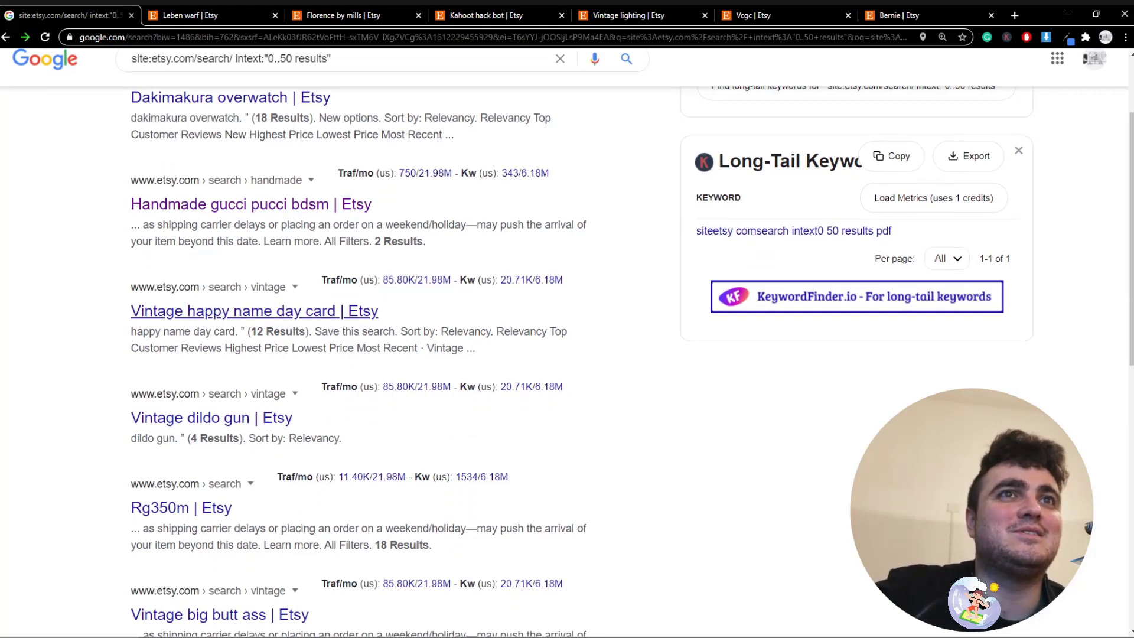
Open the "Vintage happy name day card" result in a new tab and look through its Etsy listings
middle_click(254, 311)
left_click_drag(807, 16, 186, 15)
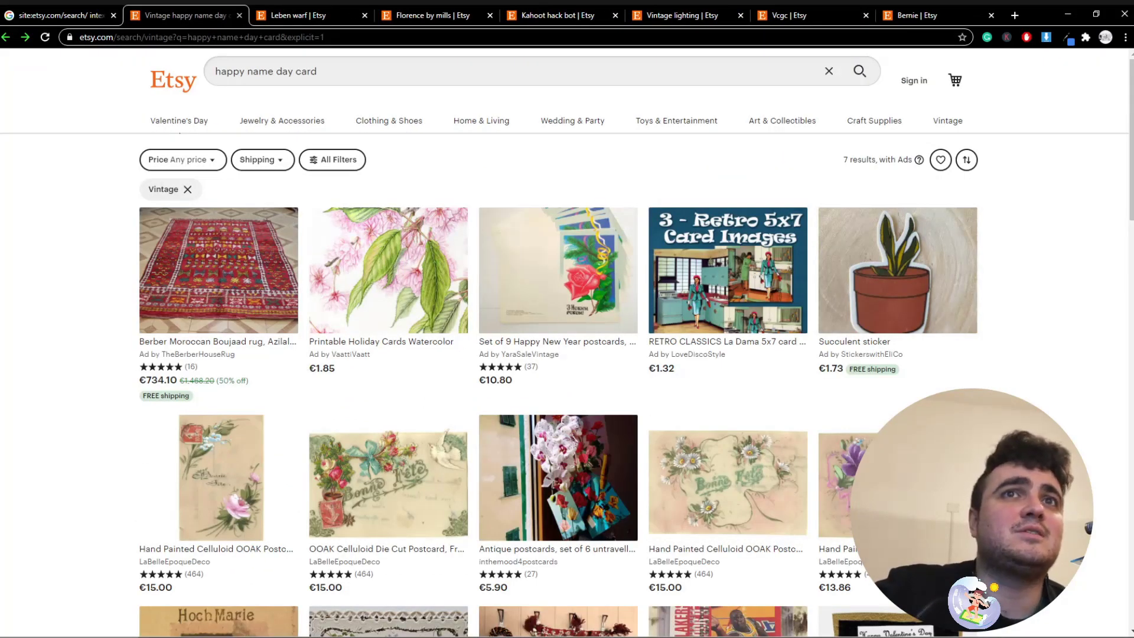
scroll(388, 319, "down", 9)
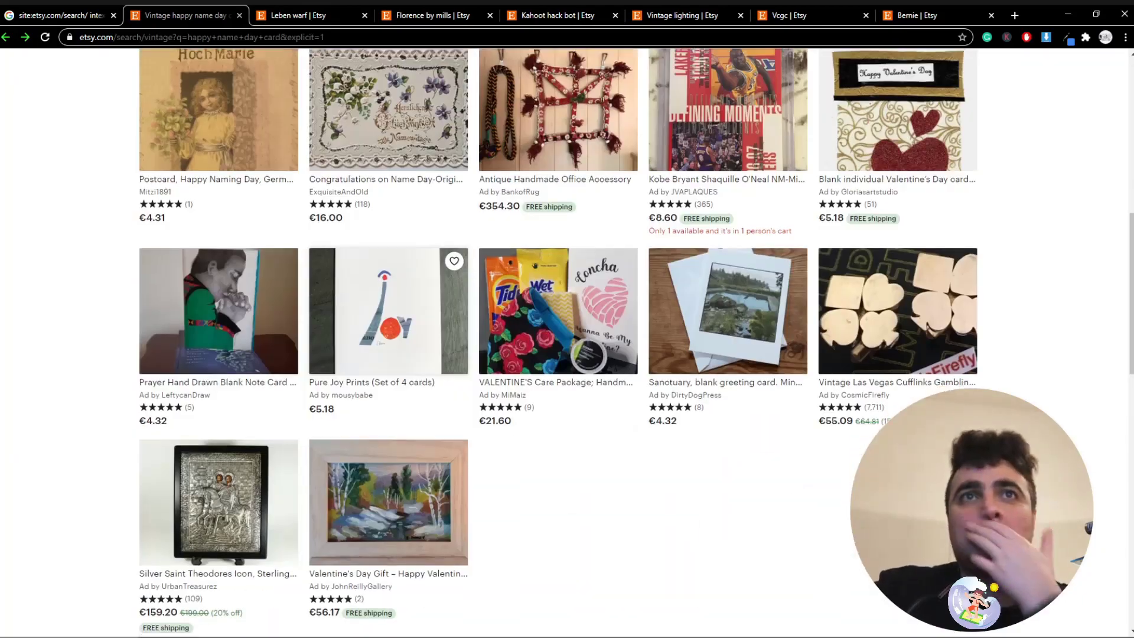
scroll(453, 267, "up", 10)
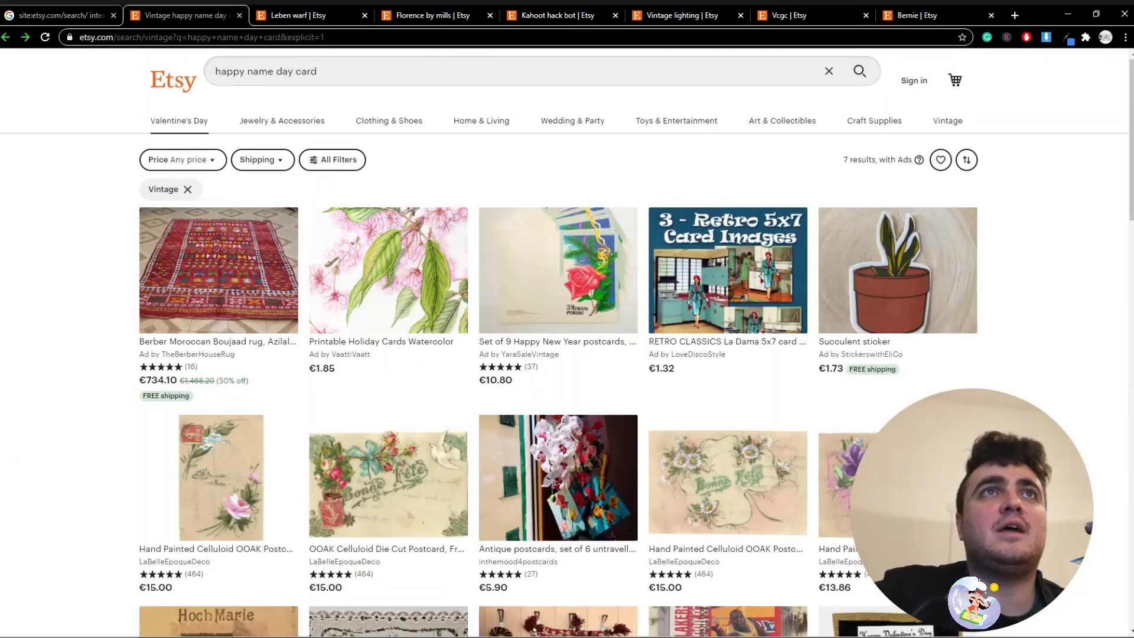
Return to the Google results, open "Vintage ikea clothing" in a new tab and check its result count
key("ctrl+shift+Tab")
scroll(567, 343, "down", 2)
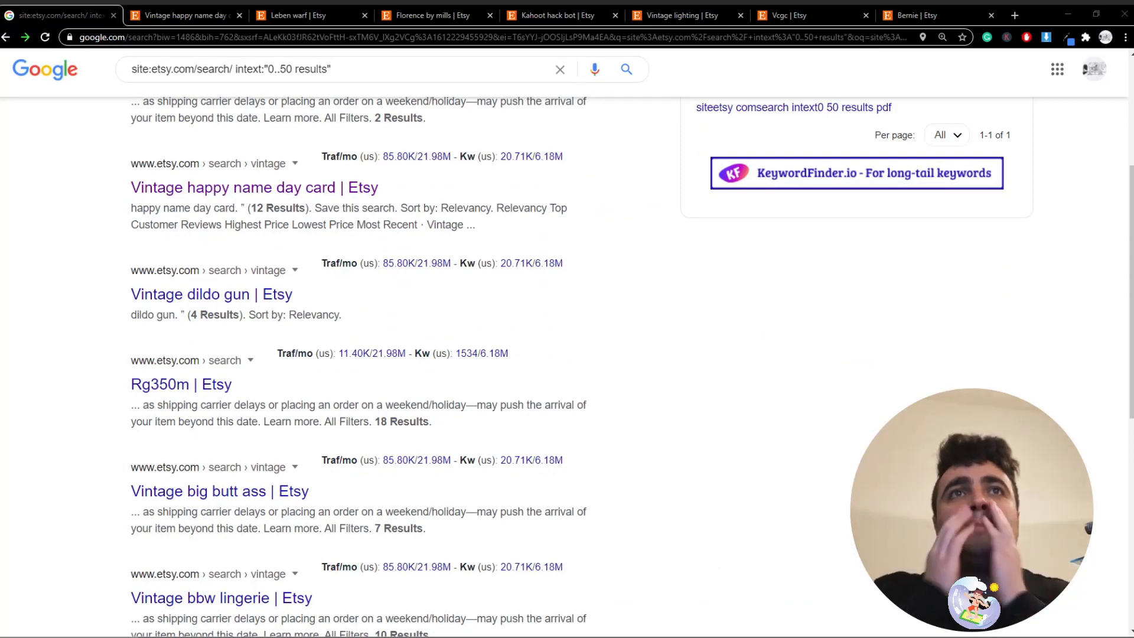
scroll(567, 366, "down", 1)
scroll(567, 366, "down", 7)
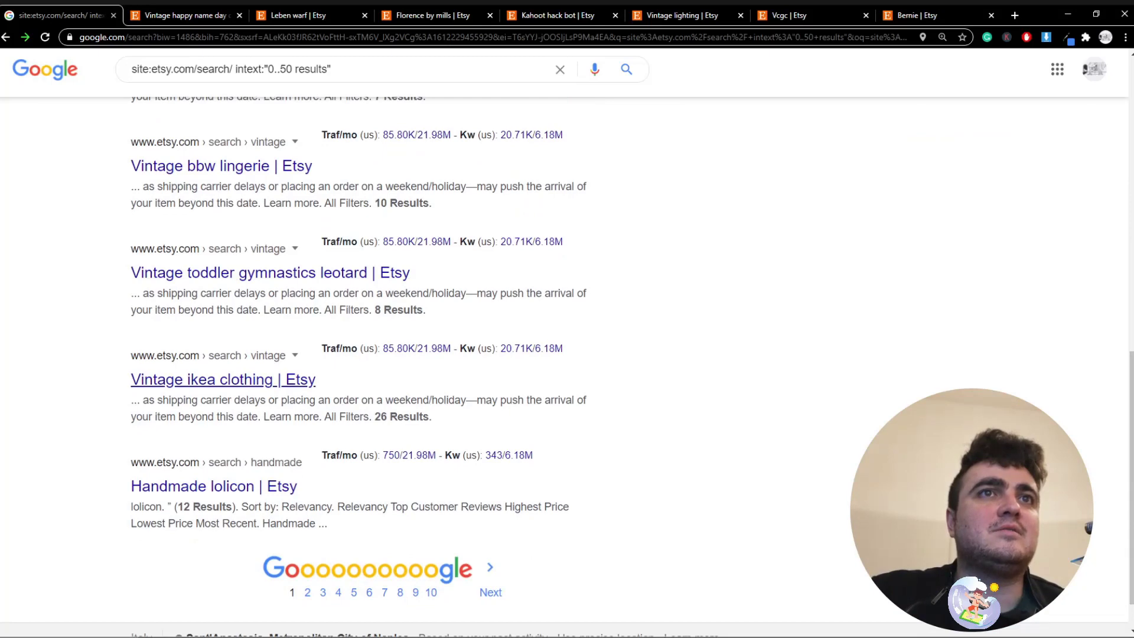
left_click(223, 380)
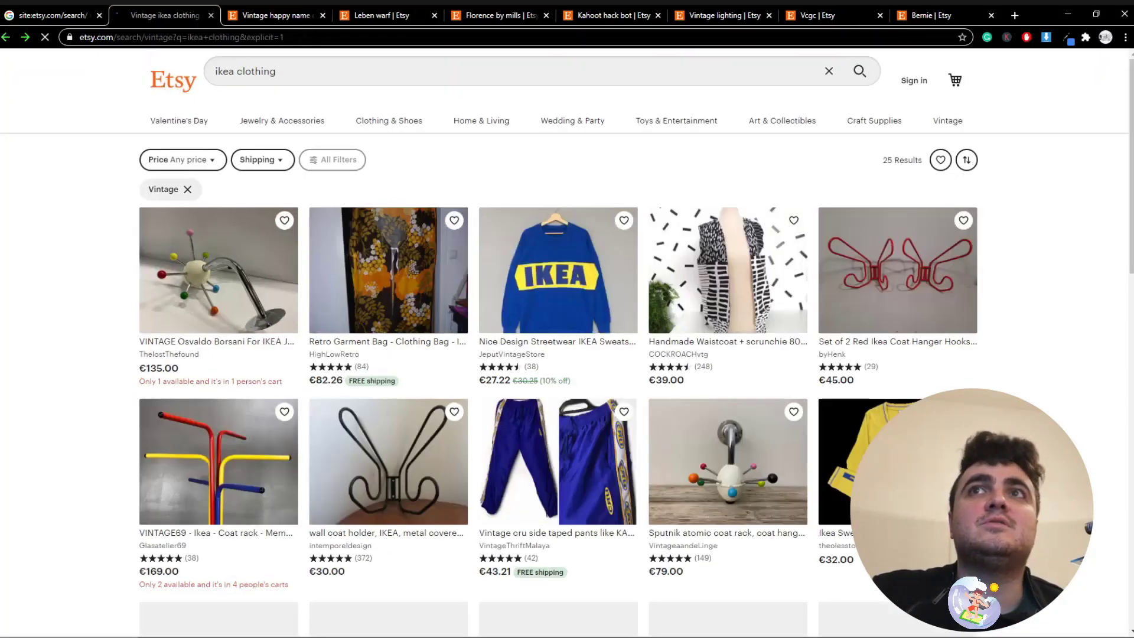
mouse_move(923, 160)
left_mouse_down()
mouse_move(888, 160)
mouse_move(907, 160)
left_mouse_up()
Go back to the Google results and select the entire query in the search box
left_click(53, 16)
scroll(266, 284, "up", 1)
scroll(266, 284, "up", 7)
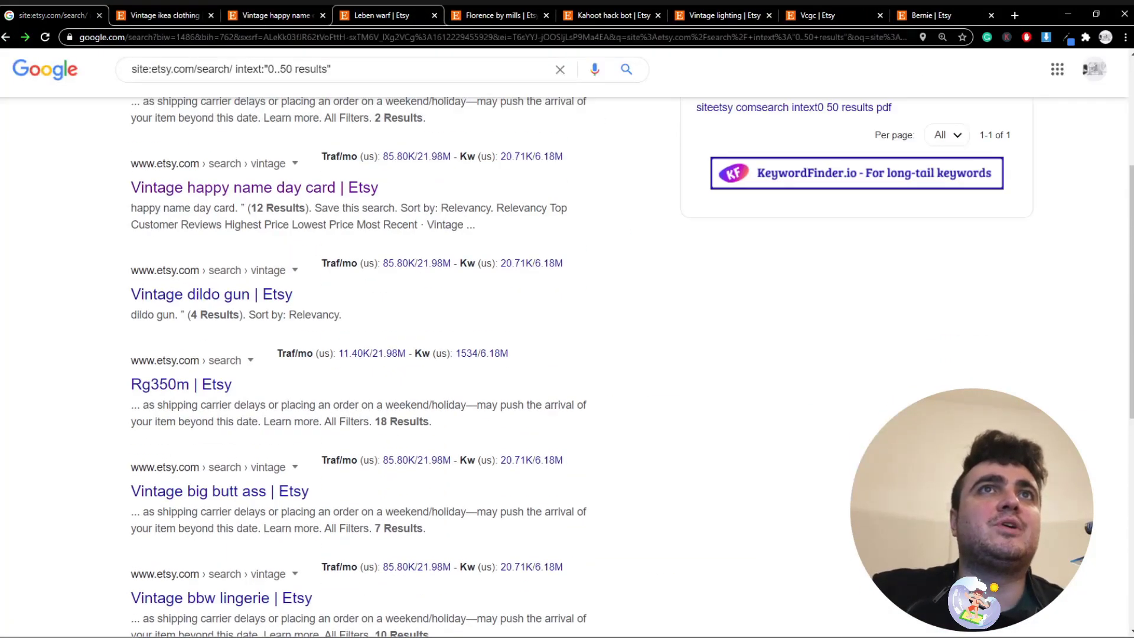
left_click_drag(334, 70, 109, 72)
key("alt+Tab")
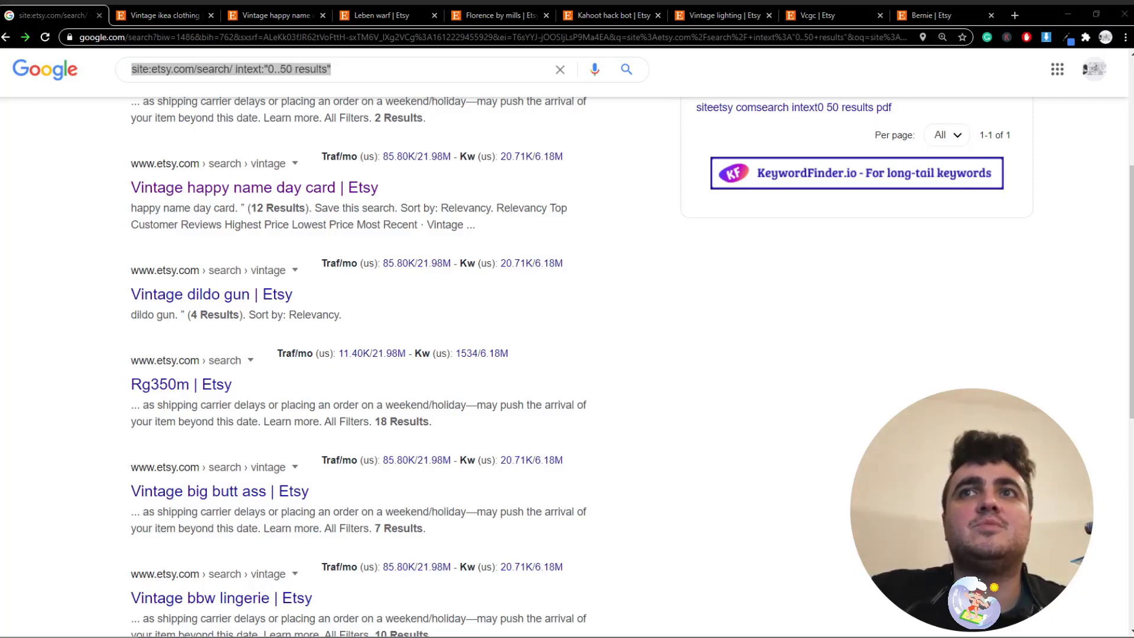
key("alt+Tab")
key("alt+Tab")
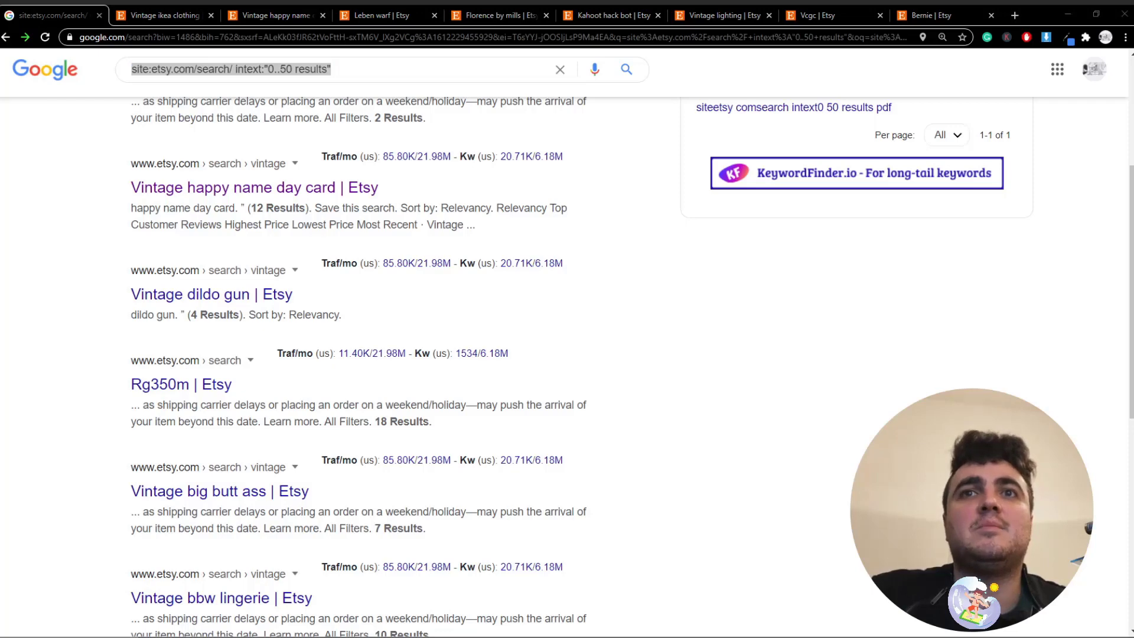
key("alt+Tab")
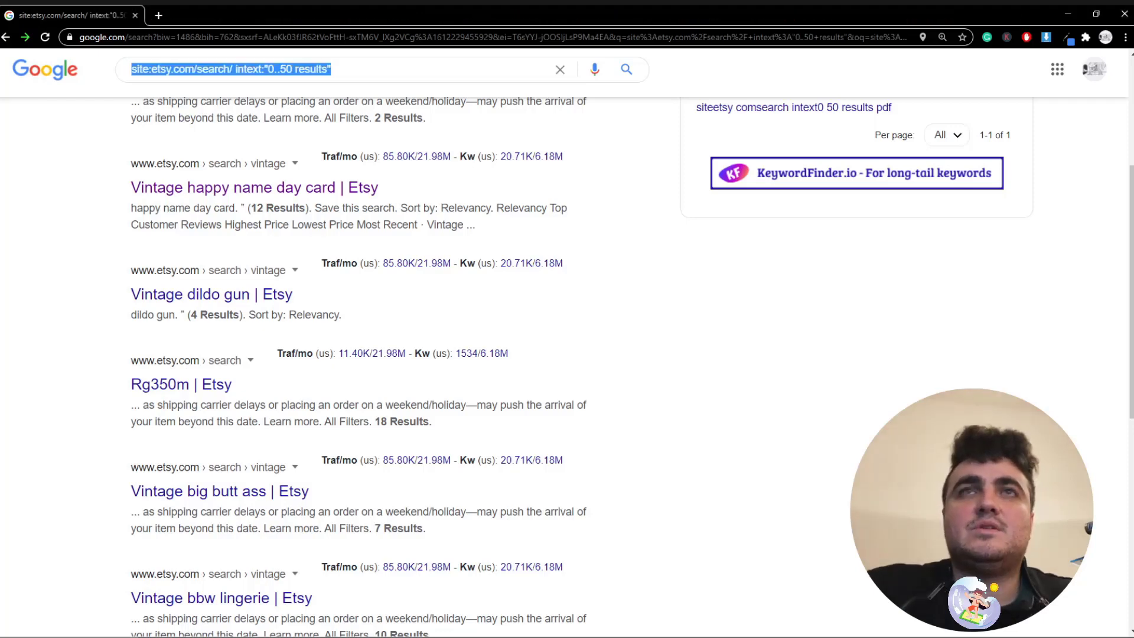
Open amazon.com in a new browser tab
key("ctrl+t")
type("amazon.it")
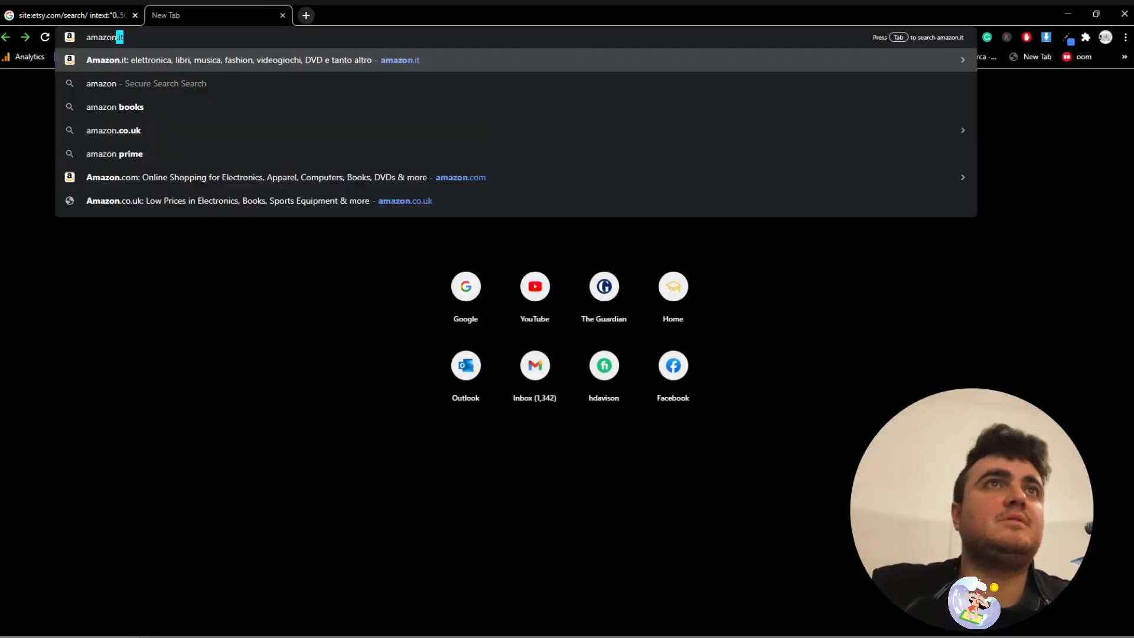
key("Return")
left_click(284, 37)
left_click(284, 37)
key("BackSpace")
key("BackSpace")
type("com")
key("Return")
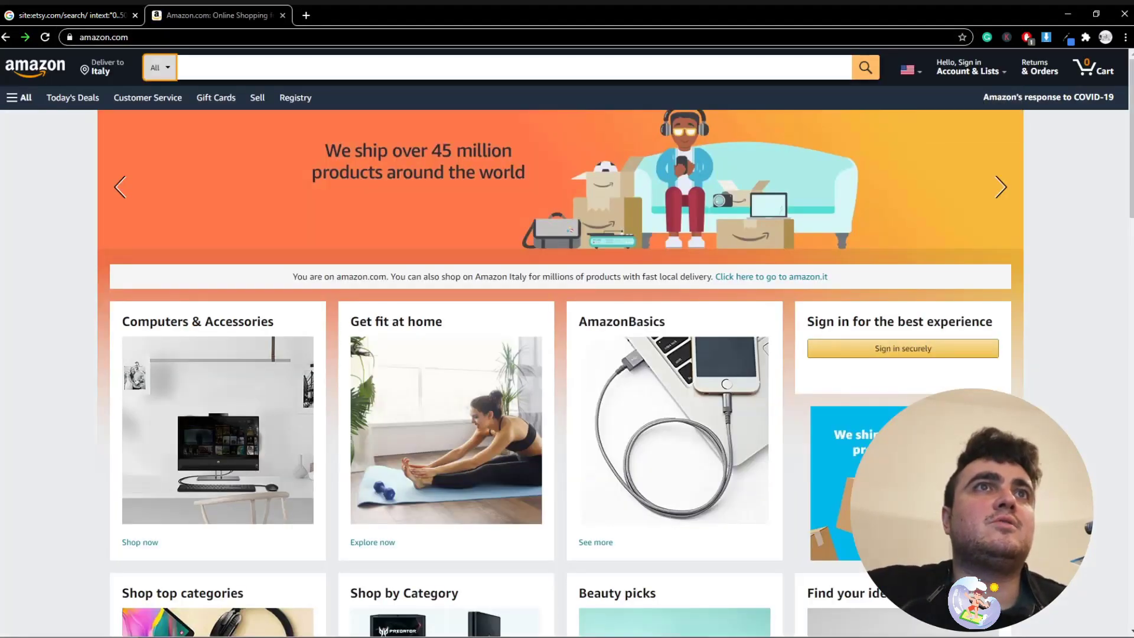
Search Amazon's Kindle Store for "bernie" and highlight the result count
key("k")
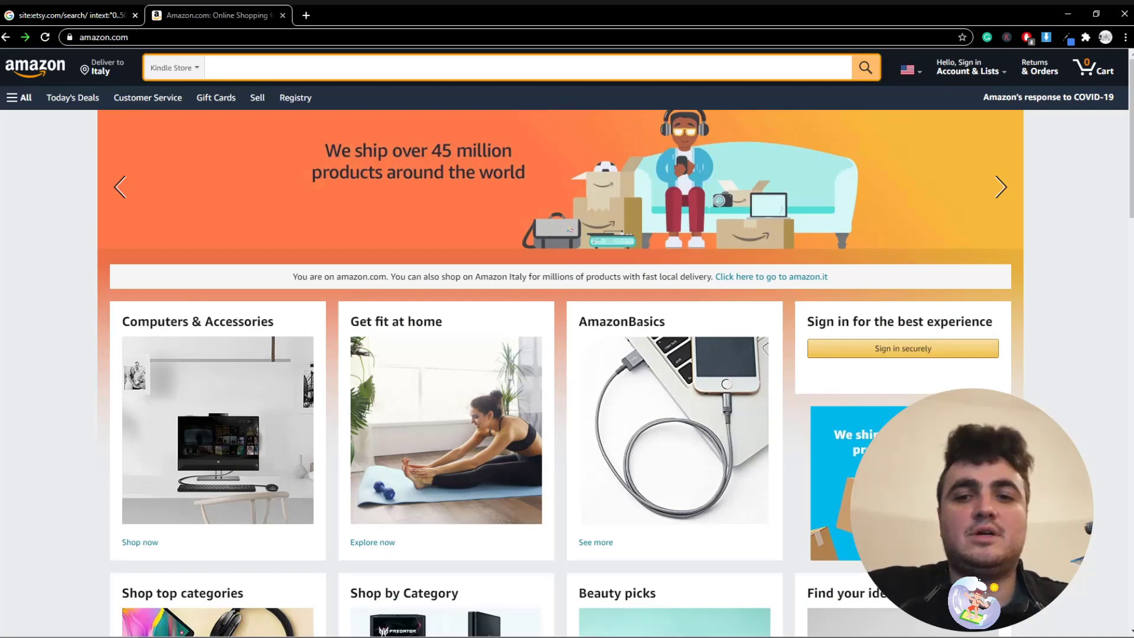
key("Return")
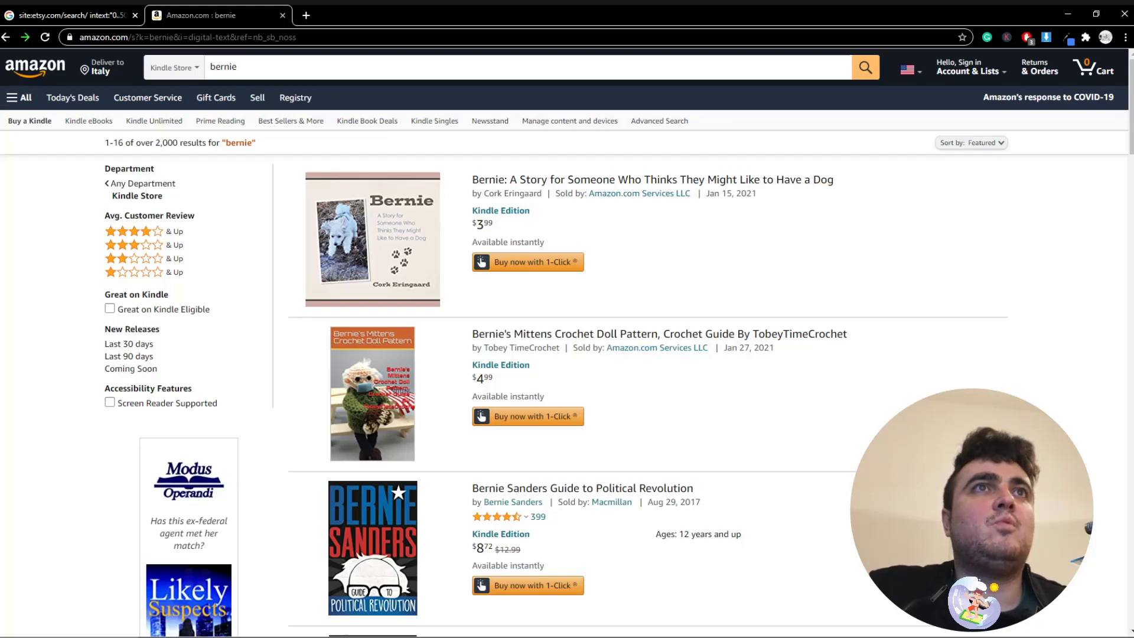
left_click_drag(118, 143, 184, 143)
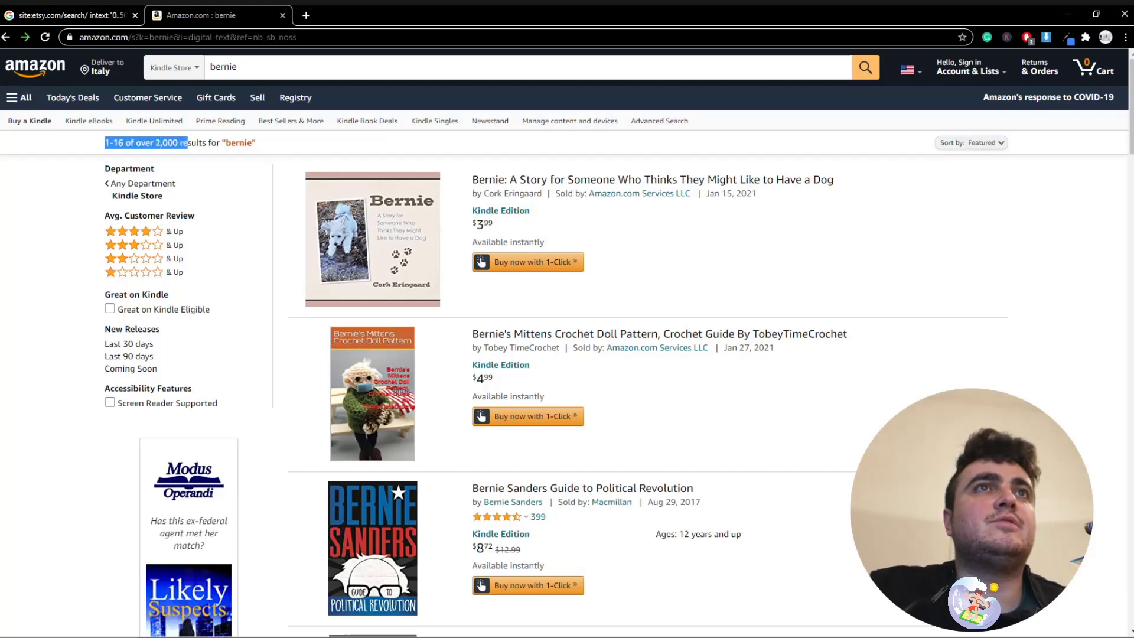
left_click(178, 143)
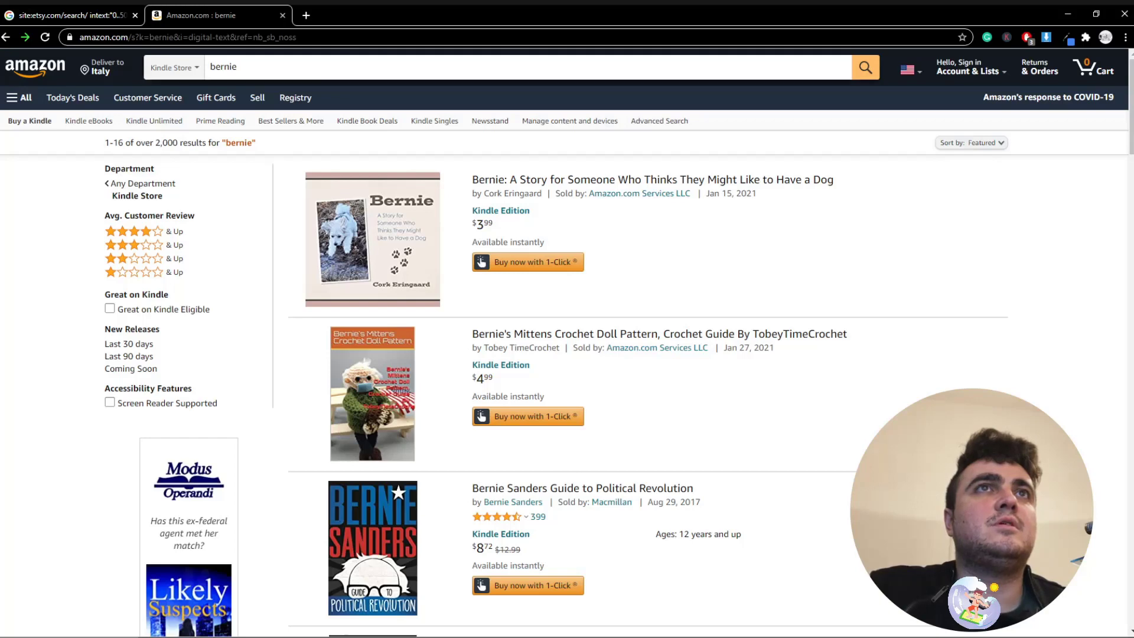
Search the Kindle Store for the nonsense term "elwqjlejwq"
double_click(223, 67)
type("elwqjlejwq")
key("Return")
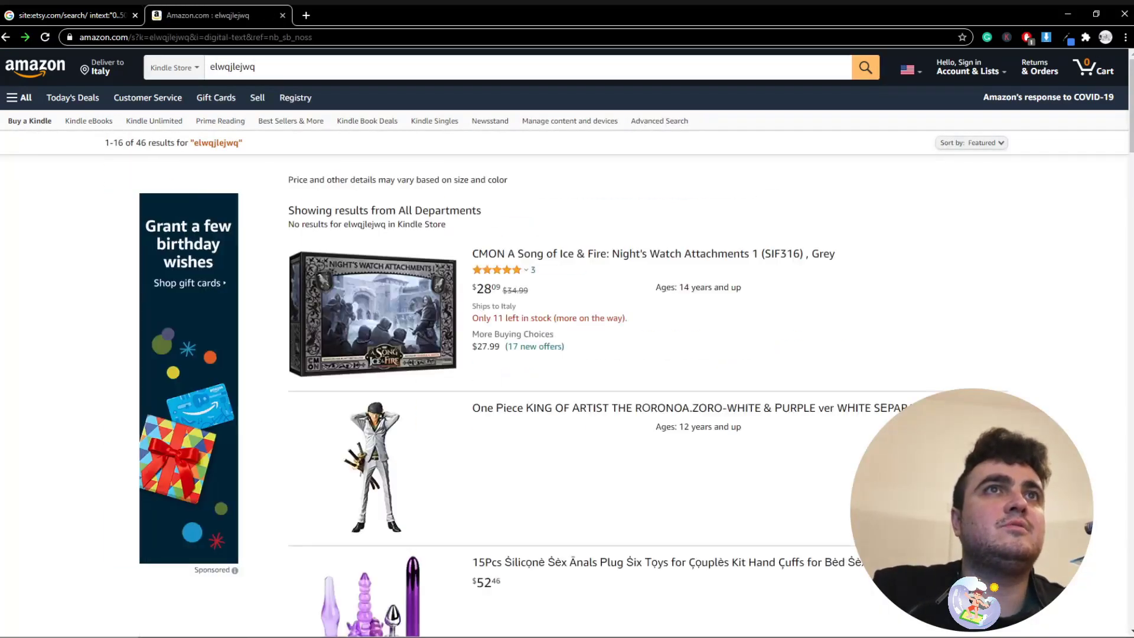
Replace the Kindle Store search term with "klszn\xklnsajnx" and run the search
left_click_drag(260, 67, 113, 67)
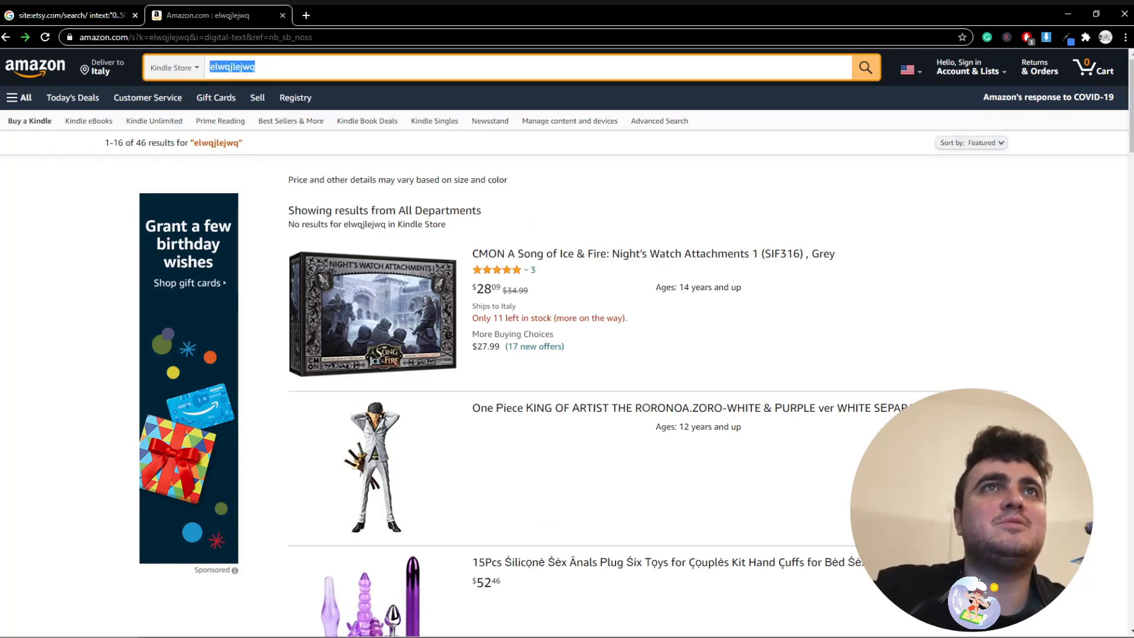
type("klszn\\xklnsajnx")
key("Return")
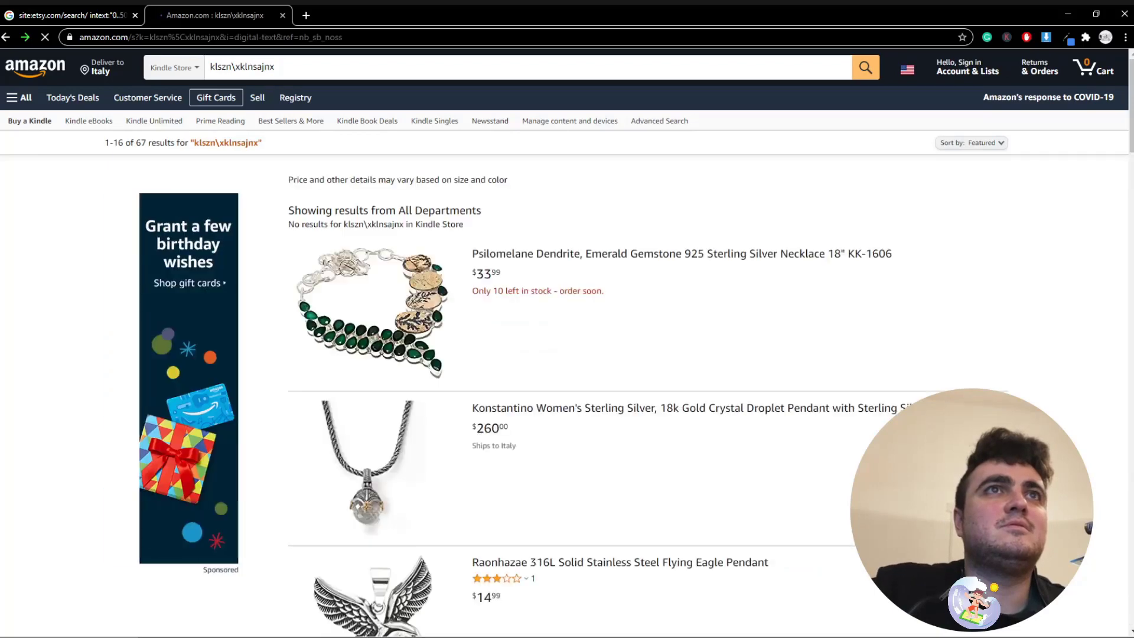
Search the Kindle Store for the nonsense term "lkejwqlkjelkjwqlkejwq"
double_click(242, 66)
type("lkejwqlkjelkjwqlkejwq")
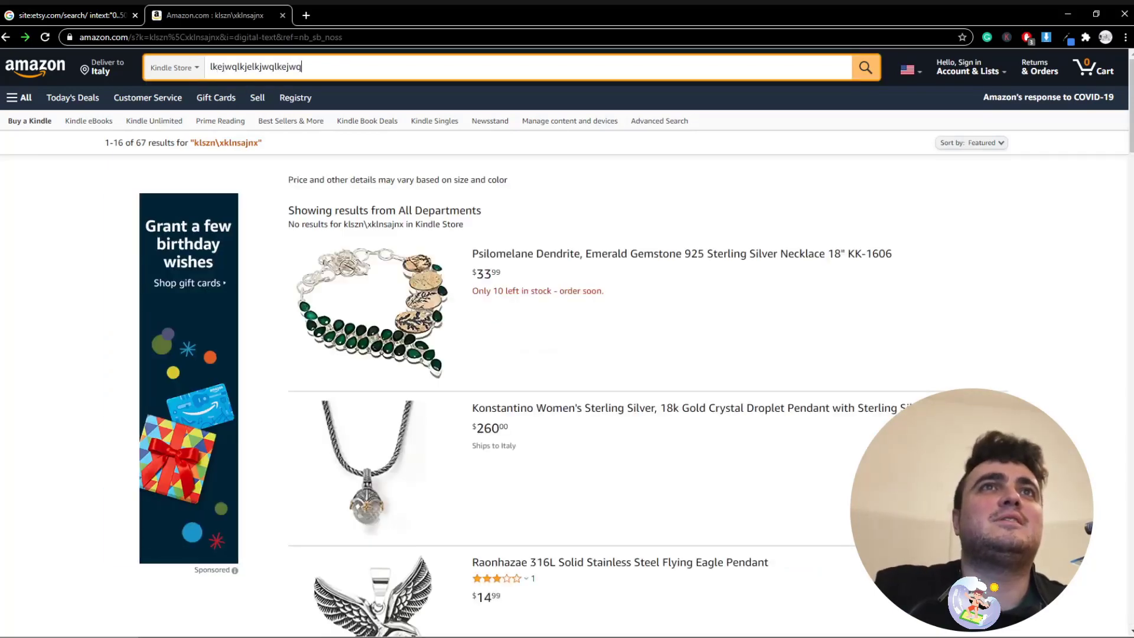
key("Return")
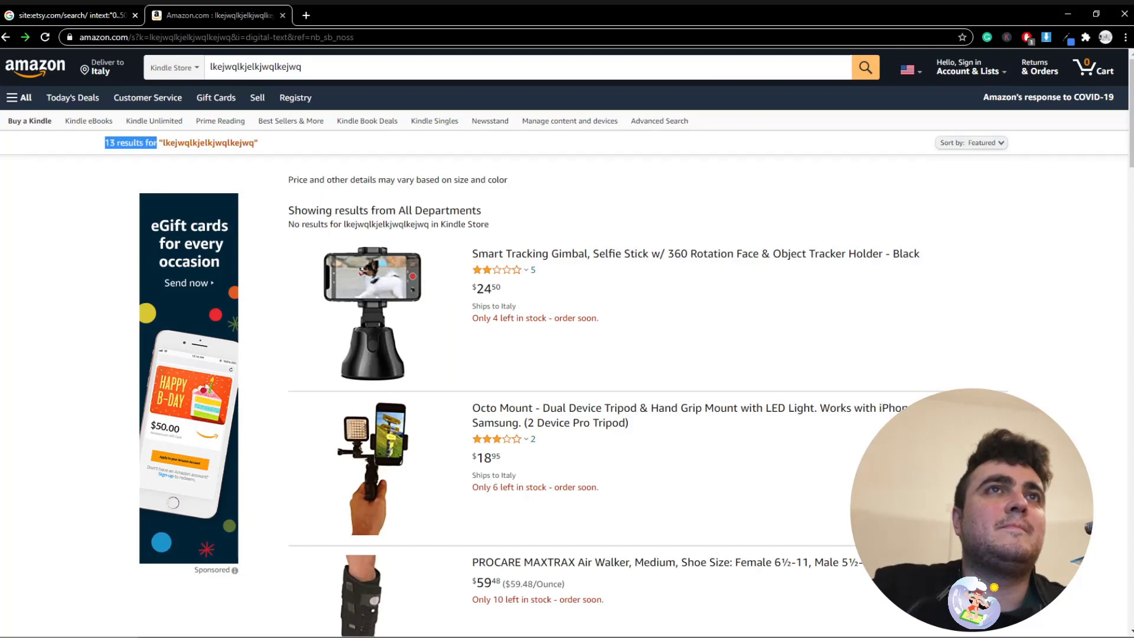
Examine the listings and result-count line on Amazon's results page for the nonsense search term
key("ctrl+Tab")
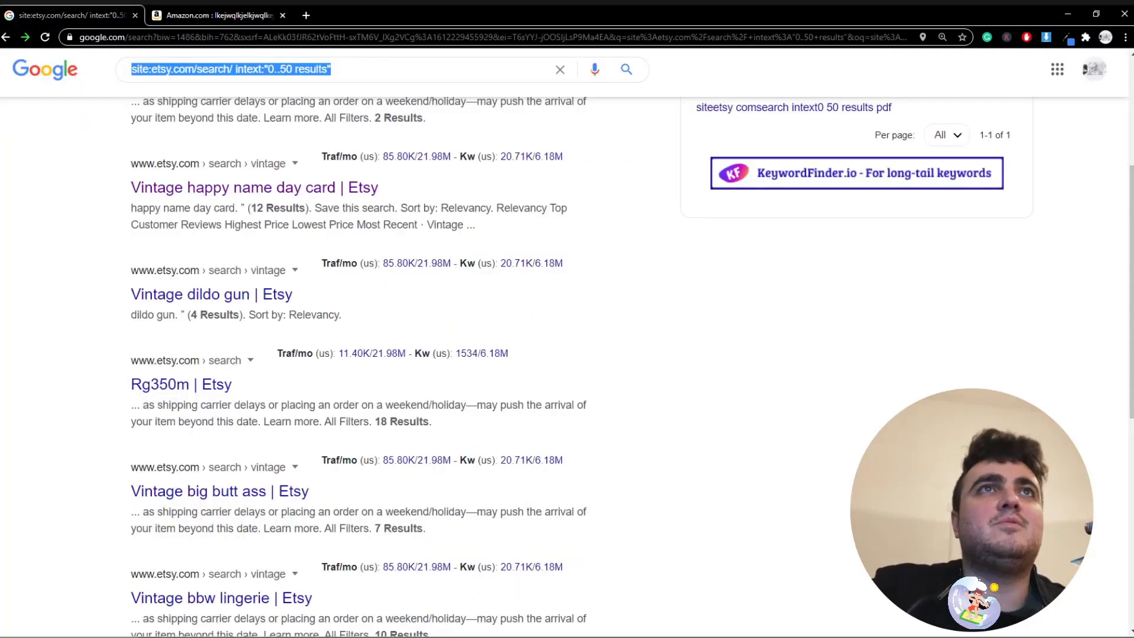
key("ctrl+Tab")
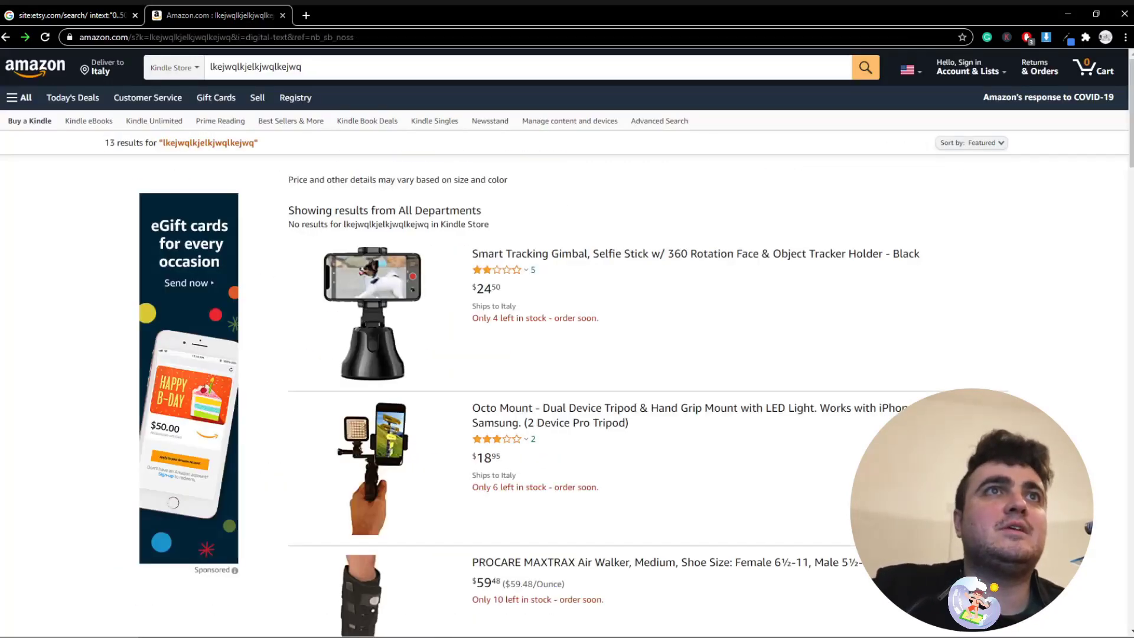
key("alt+Tab")
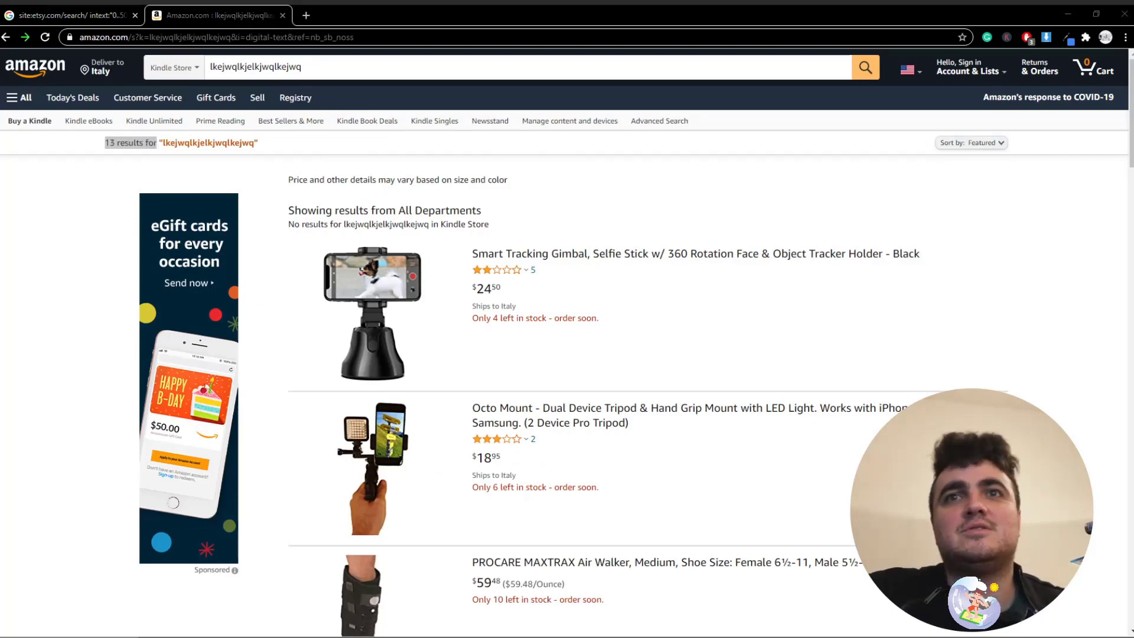
key("alt+Tab")
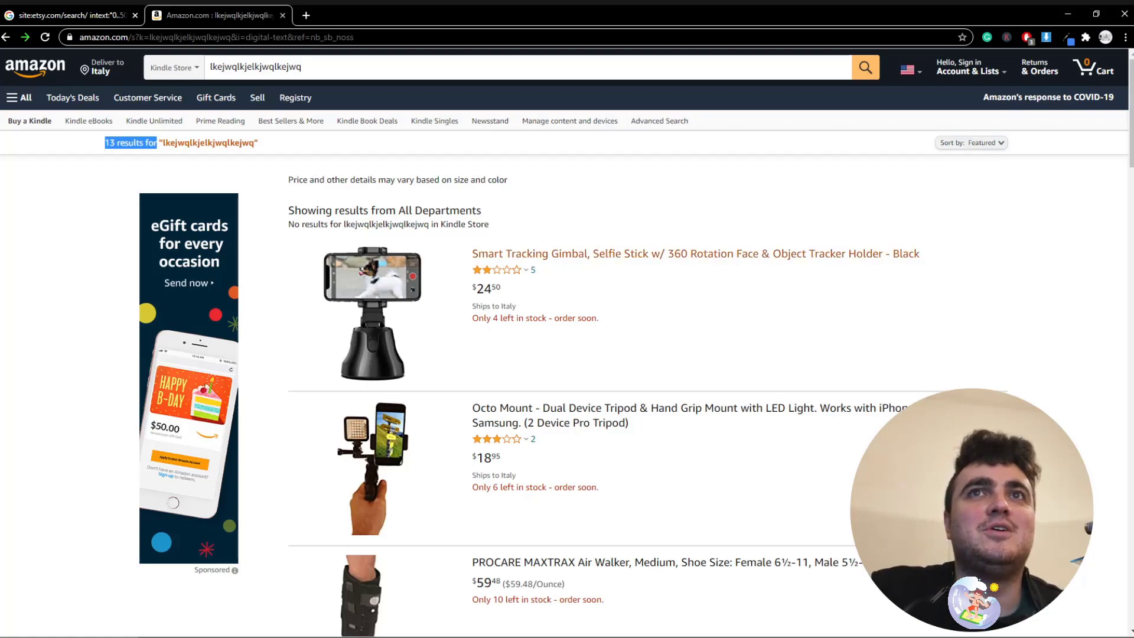
scroll(568, 343, "down", 7)
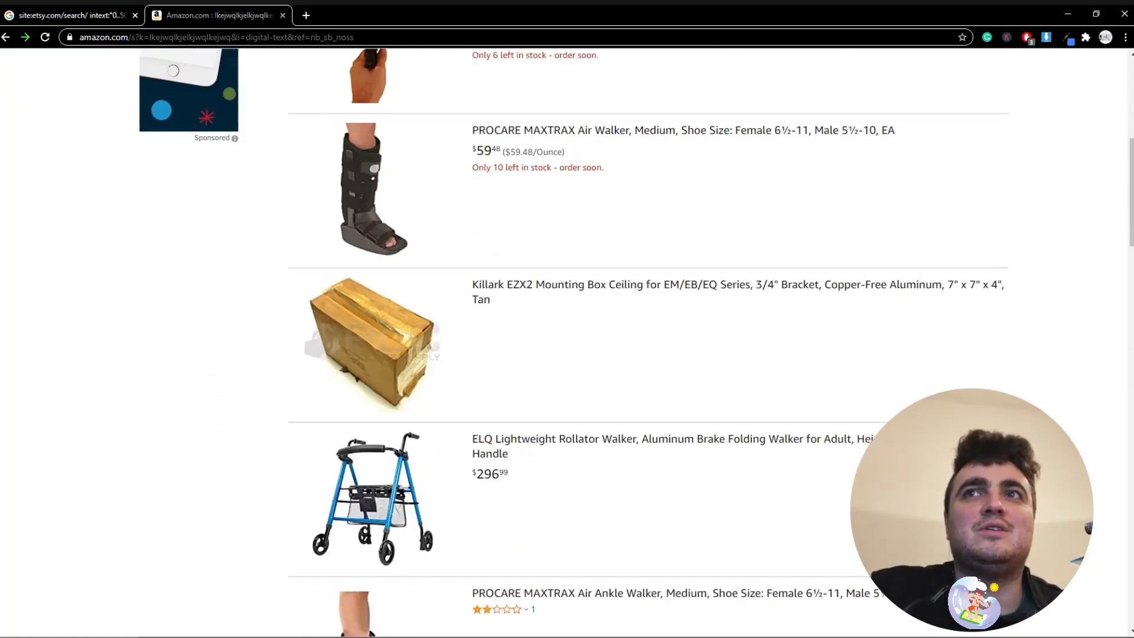
scroll(567, 342, "up", 7)
left_click_drag(305, 66, 207, 94)
scroll(213, 97, "down", 2)
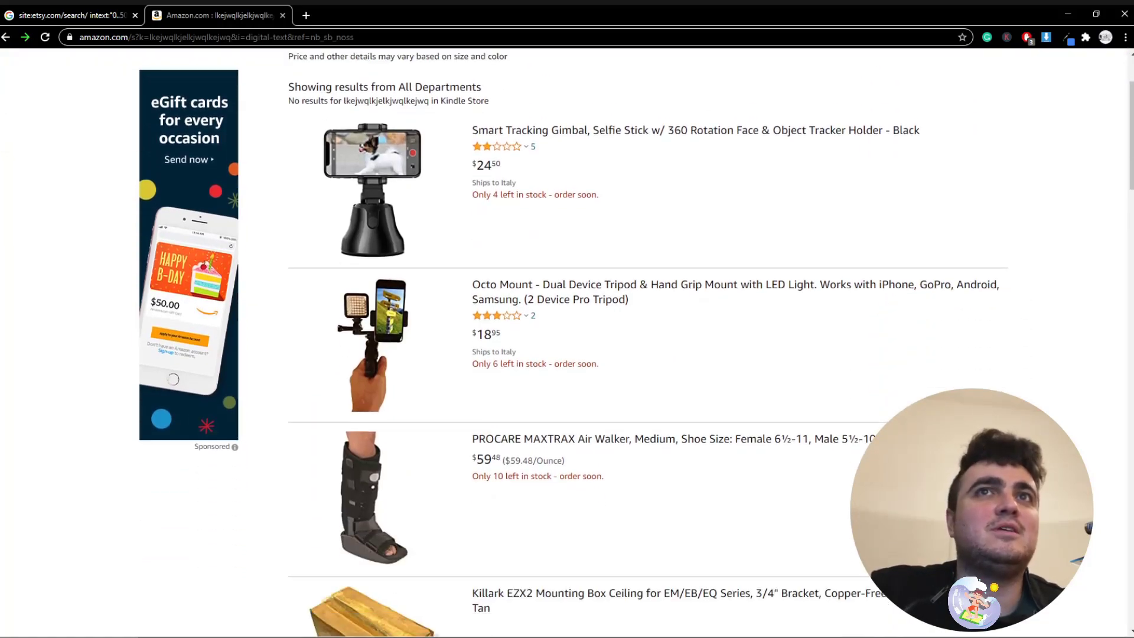
scroll(567, 343, "down", 7)
scroll(567, 343, "up", 9)
key("alt+Tab")
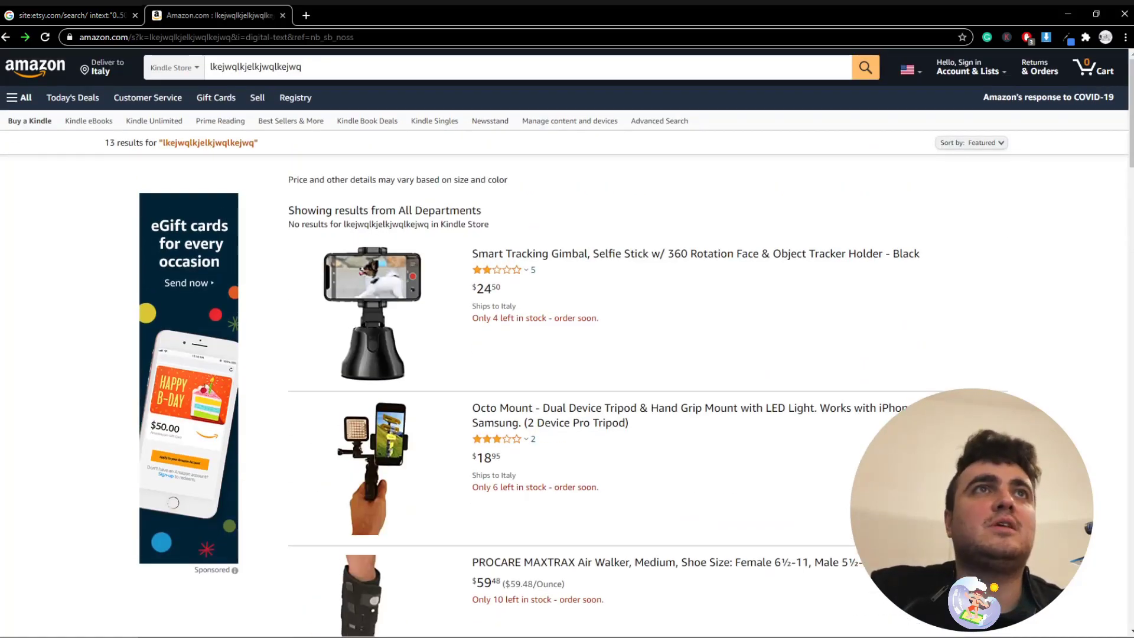
Return to the Google results and replace the Etsy query with a search for site:amazon.com/s
left_click(72, 15)
left_click(218, 15)
key("ctrl+Tab")
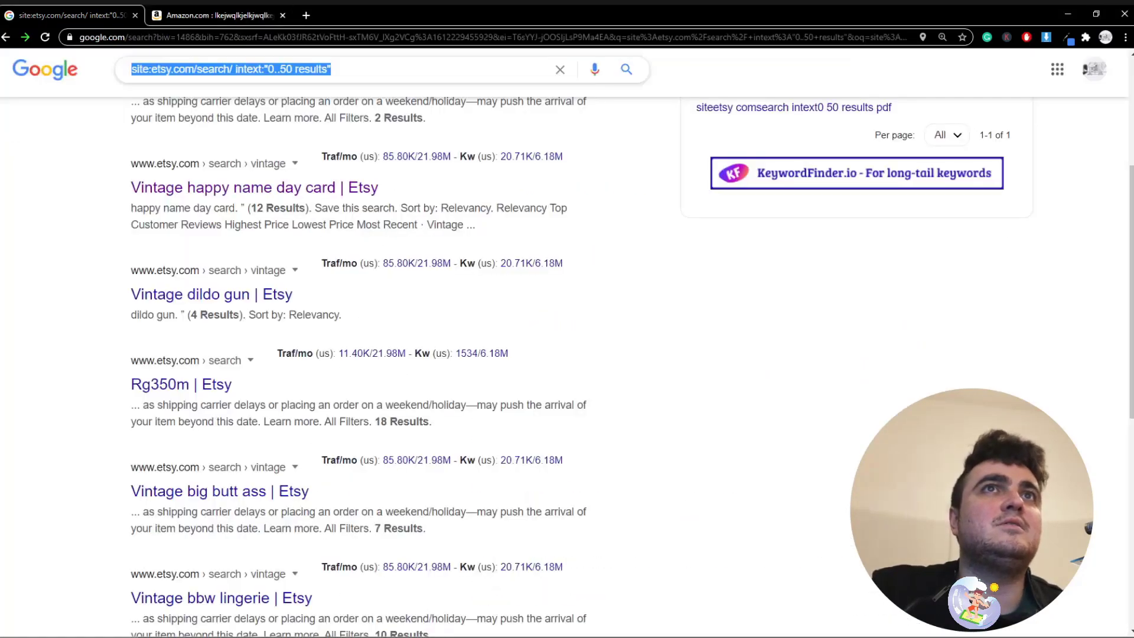
key("ctrl+a")
type("site:ama")
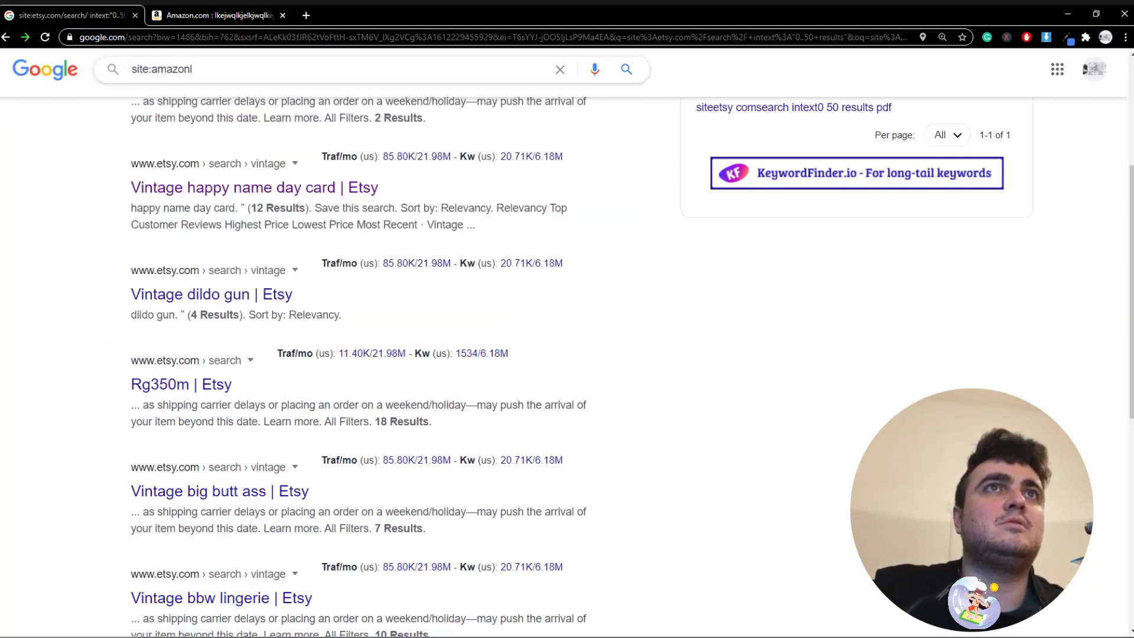
key("ctrl+Tab")
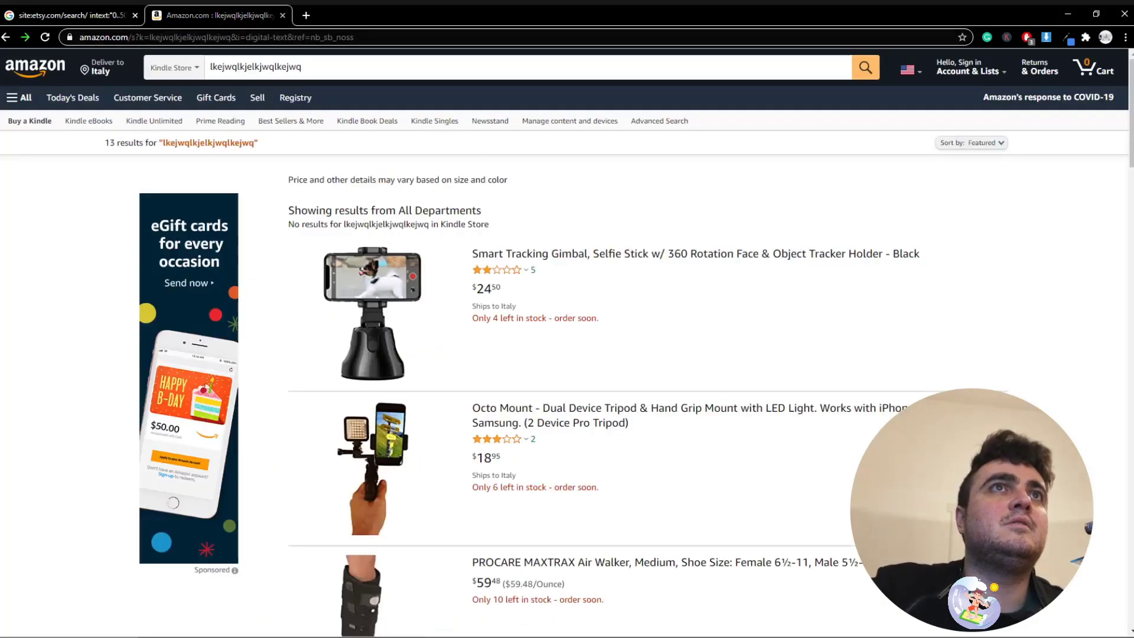
key("ctrl+Tab")
type("zon.com/s")
key("Return")
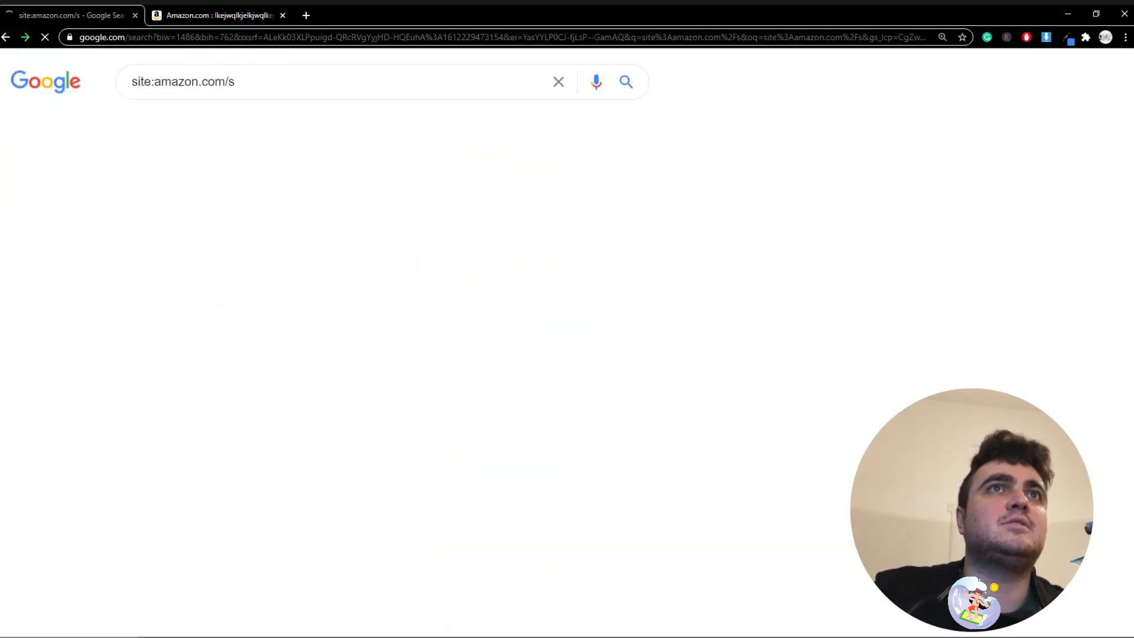
Open the Aftermarket Auto Parts result in a new tab and compare its Amazon page with the Google listing
scroll(260, 322, "down", 5)
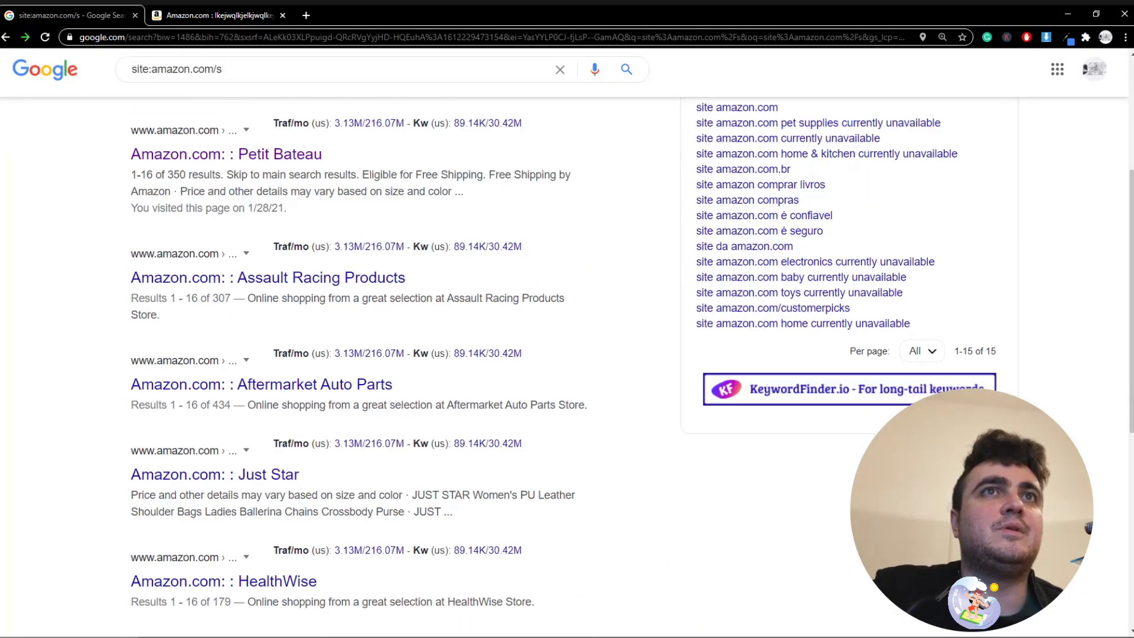
middle_click(262, 323)
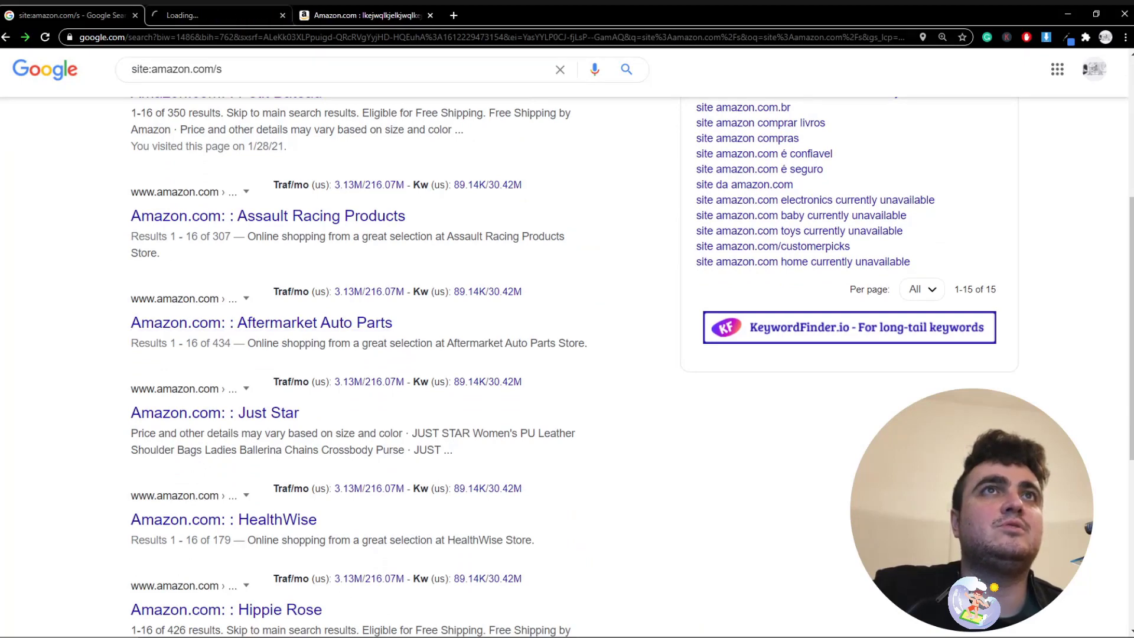
key("ctrl+Tab")
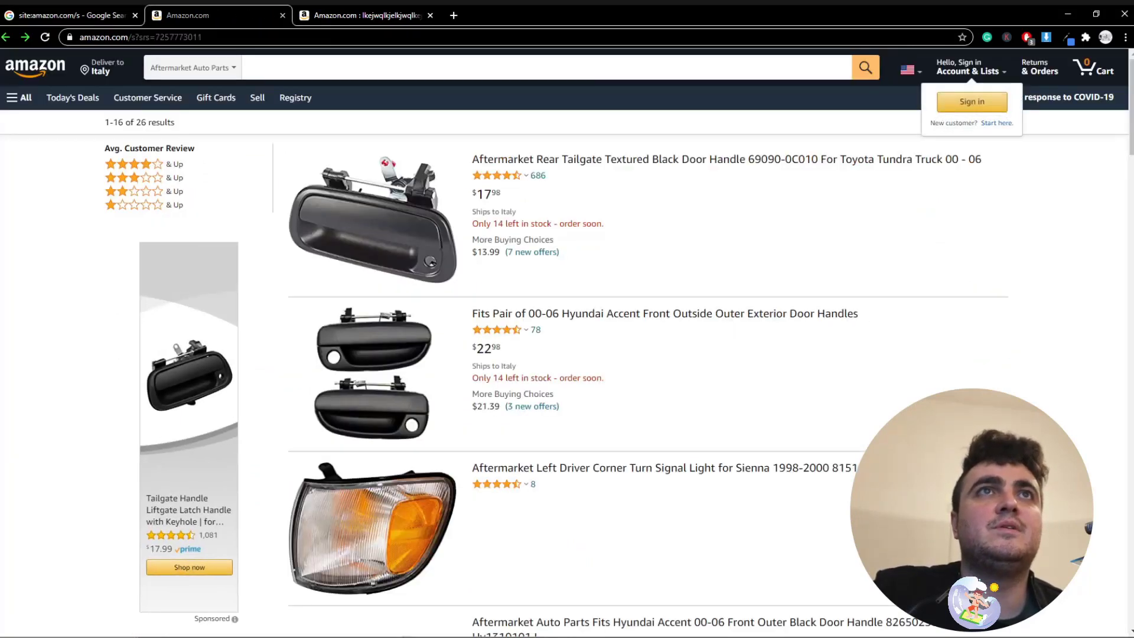
left_click(71, 16)
scroll(260, 212, "up", 5)
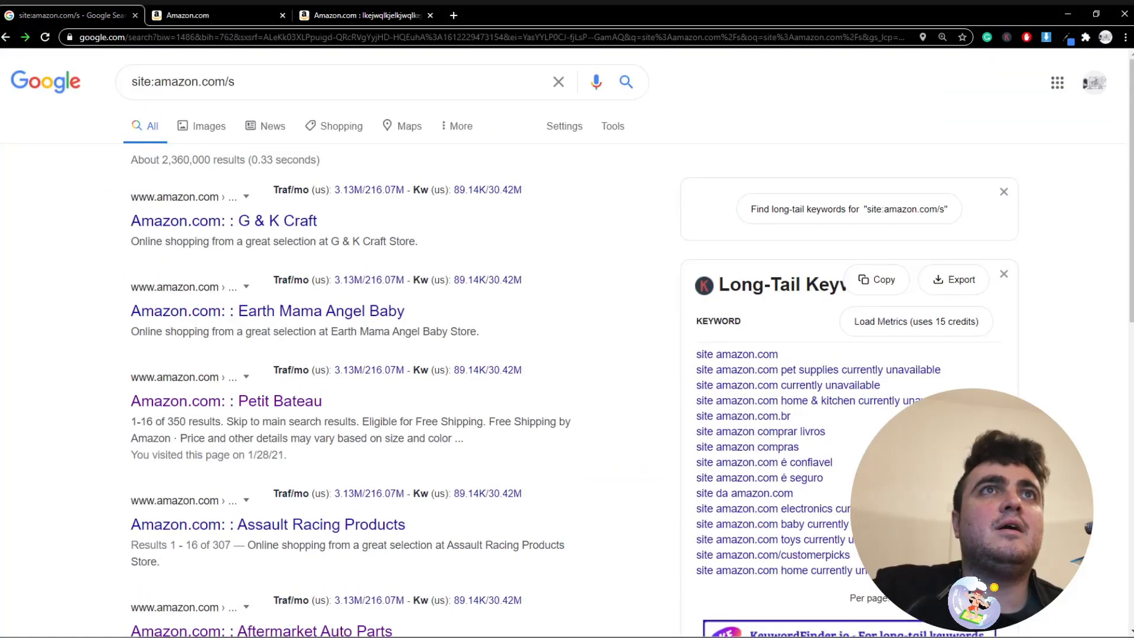
left_click(216, 15)
Narrow the Google query to site:amazon.com/s intitle:kindle and run it
key("ctrl+shift+Tab")
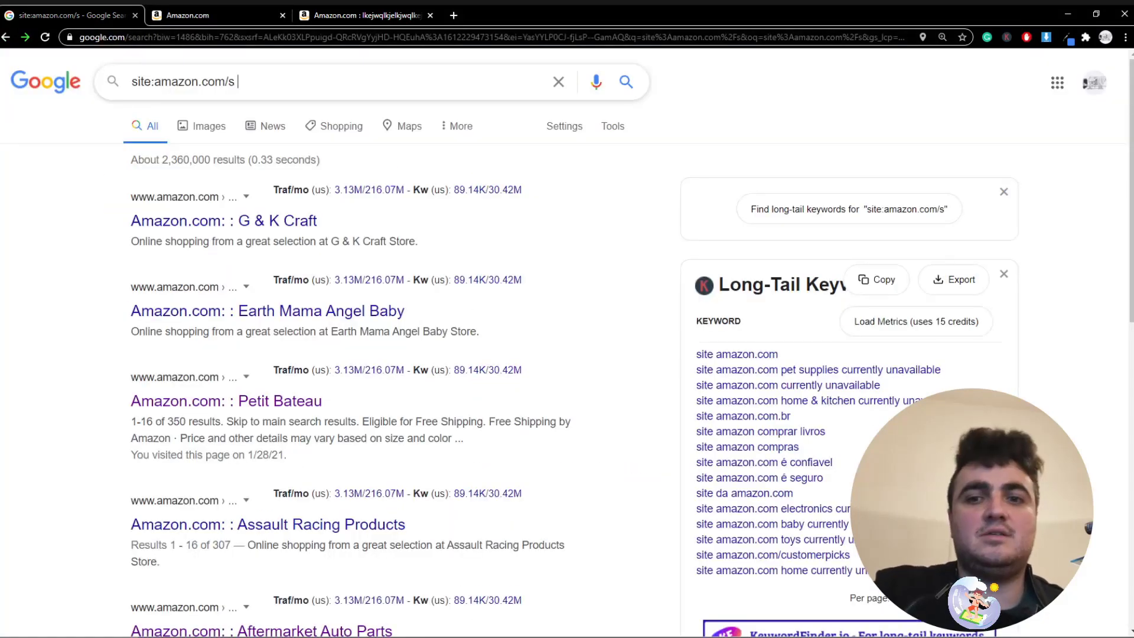
type("e:kindl")
key("Return")
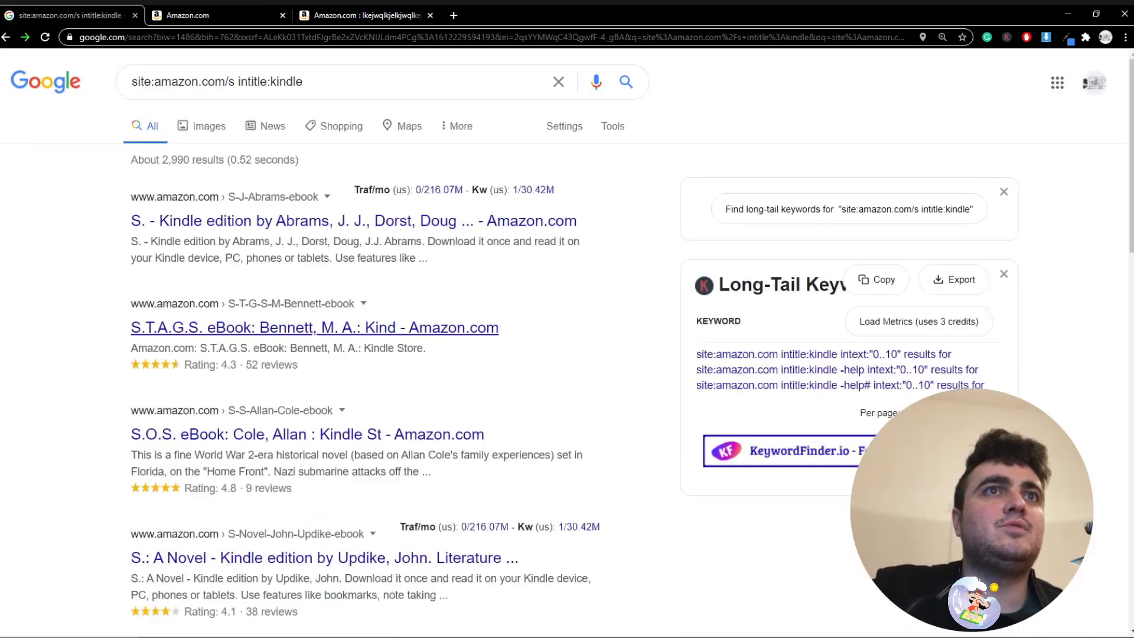
Open the "S.: A Novel" Kindle edition result in a new tab and place the Kindle Store search tab beside Google
scroll(354, 343, "down", 2)
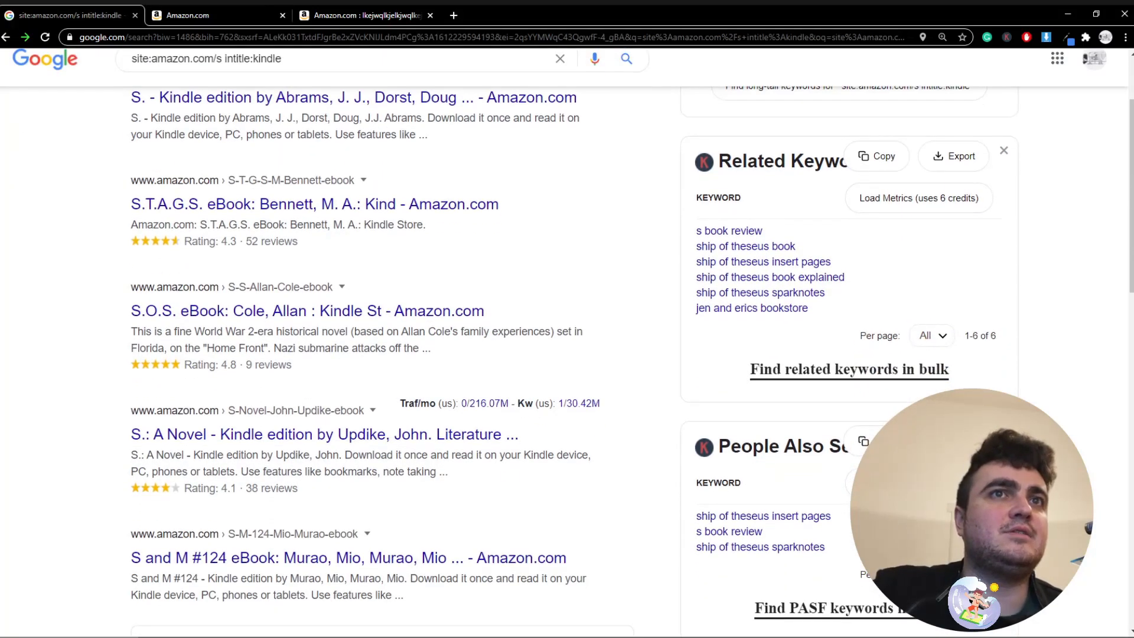
middle_click(325, 435)
left_click_drag(366, 16, 217, 15)
left_click_drag(513, 16, 217, 16)
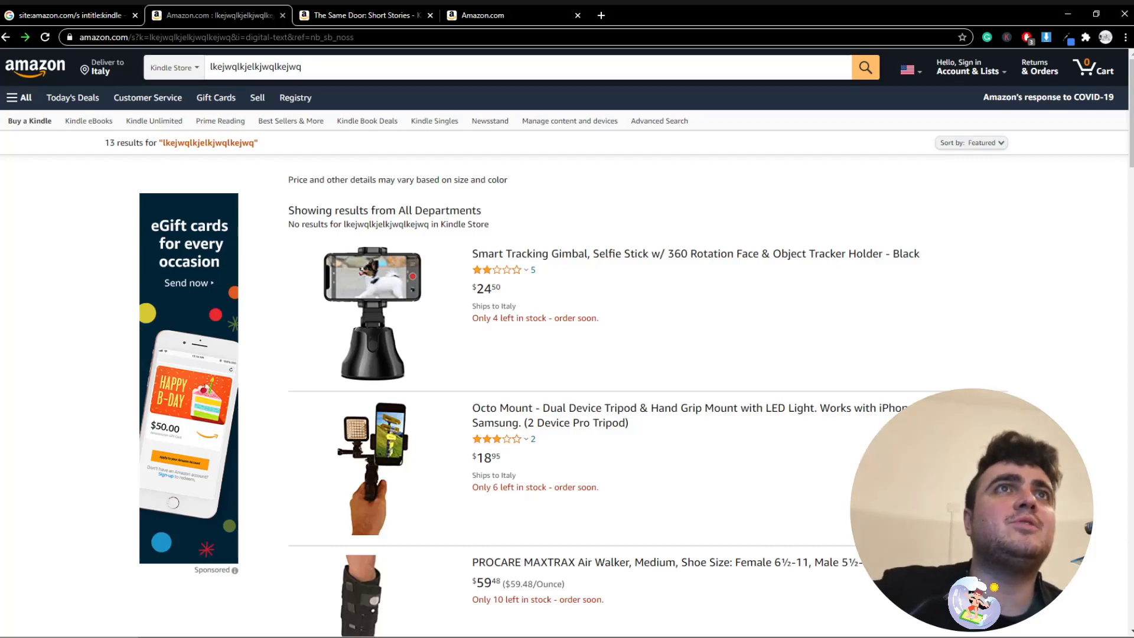
Change the site operator in the Google query to site:amazon.com/s?k and rerun the search with intitle:kindle
key("ctrl+shift+Tab")
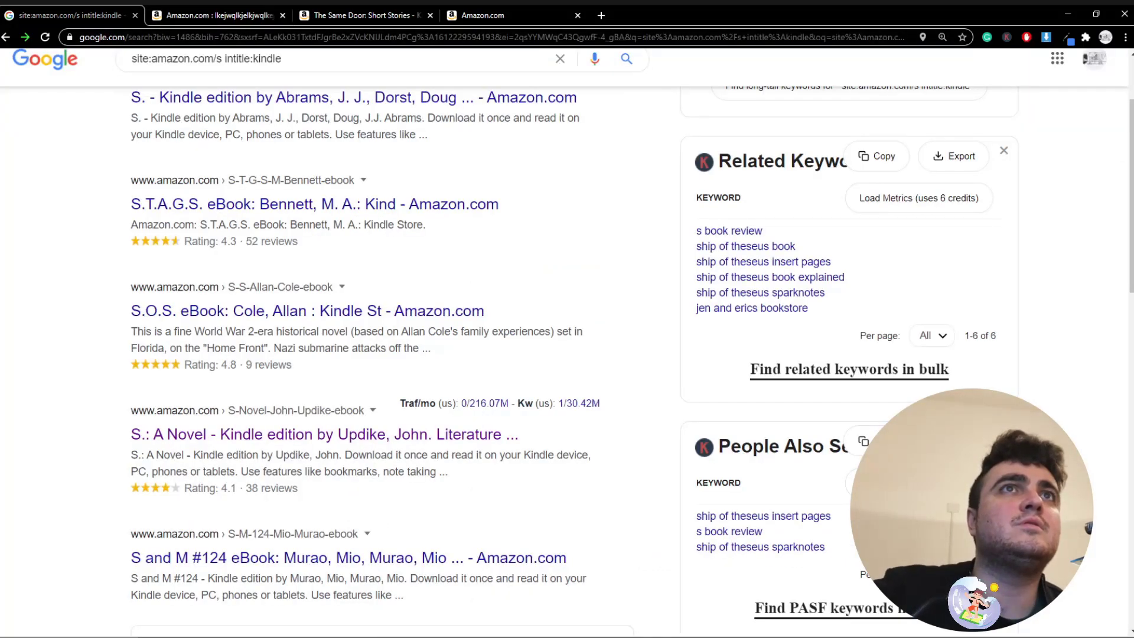
left_click(222, 59)
type("?k")
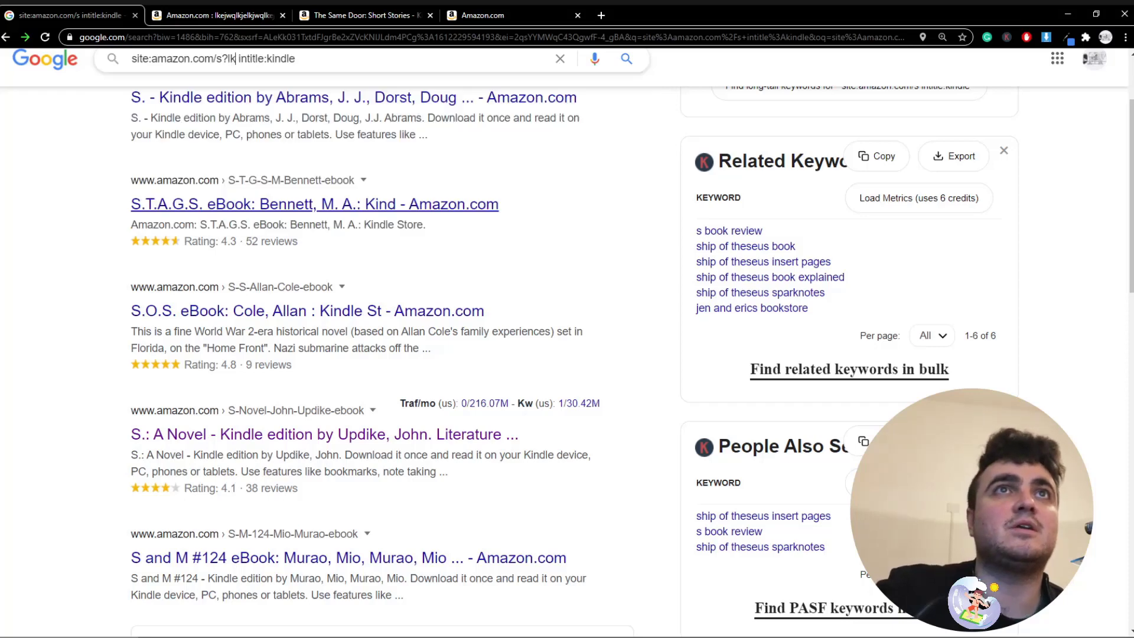
key("BackSpace")
type("l")
key("Return")
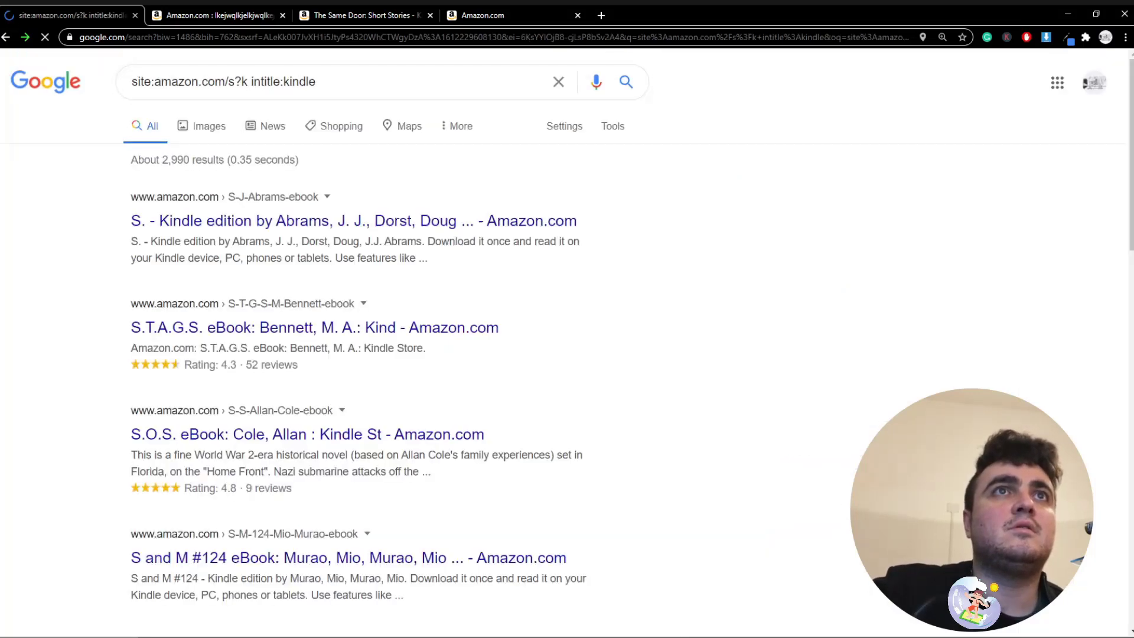
Remove intitle:kindle from the query, search for site:amazon.com/s?k and open the Earth Mama Angel Baby result
left_click_drag(318, 82, 248, 82)
key("BackSpace")
key("Return")
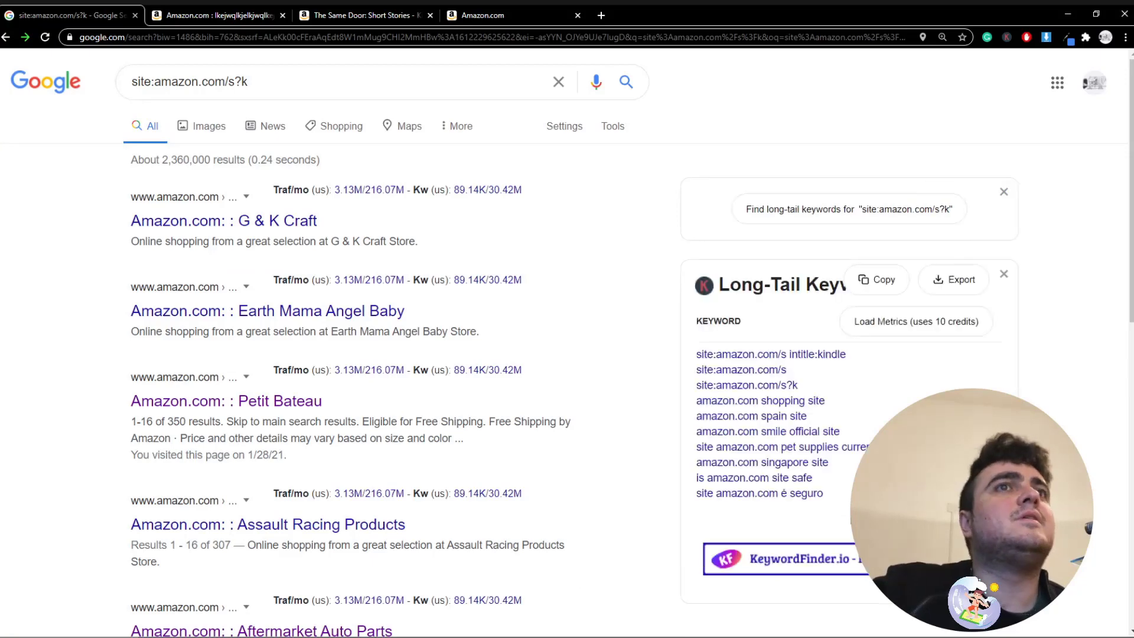
left_click(267, 311)
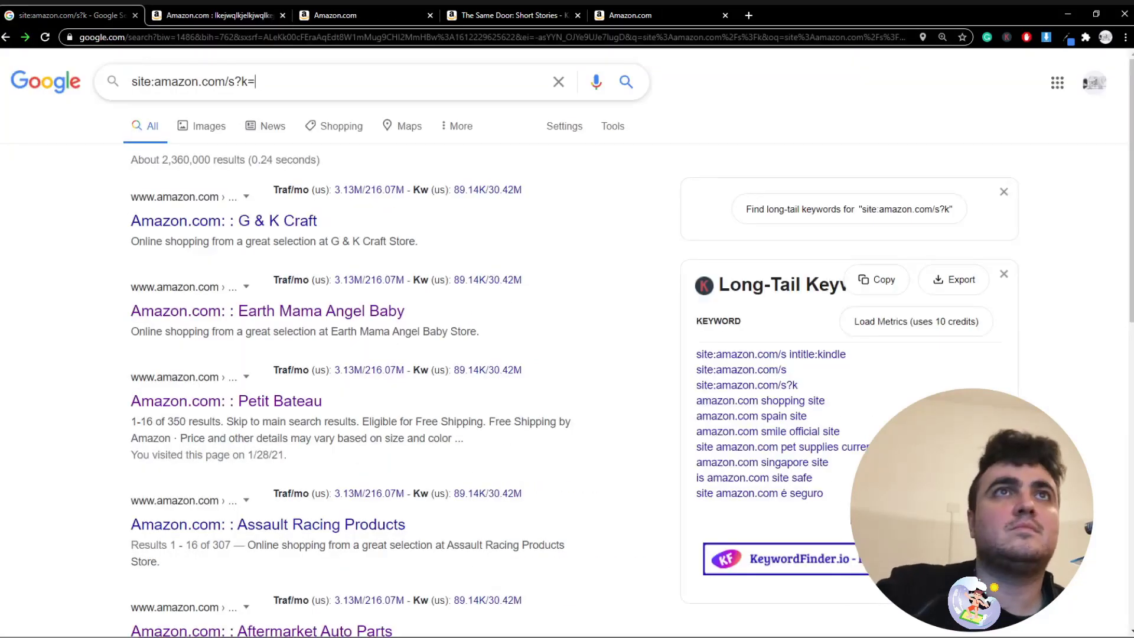
Search Google for site:amazon.com/s?k= and inspect the HealthWise result in a new tab
scroll(236, 520, "down", 5)
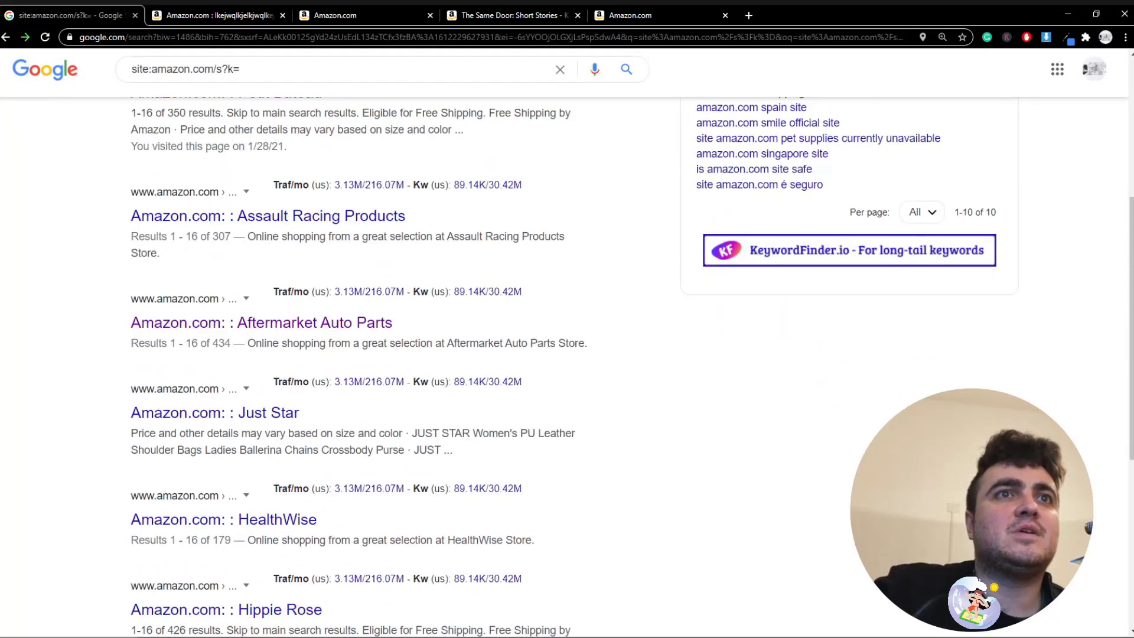
middle_click(236, 520)
left_click(216, 16)
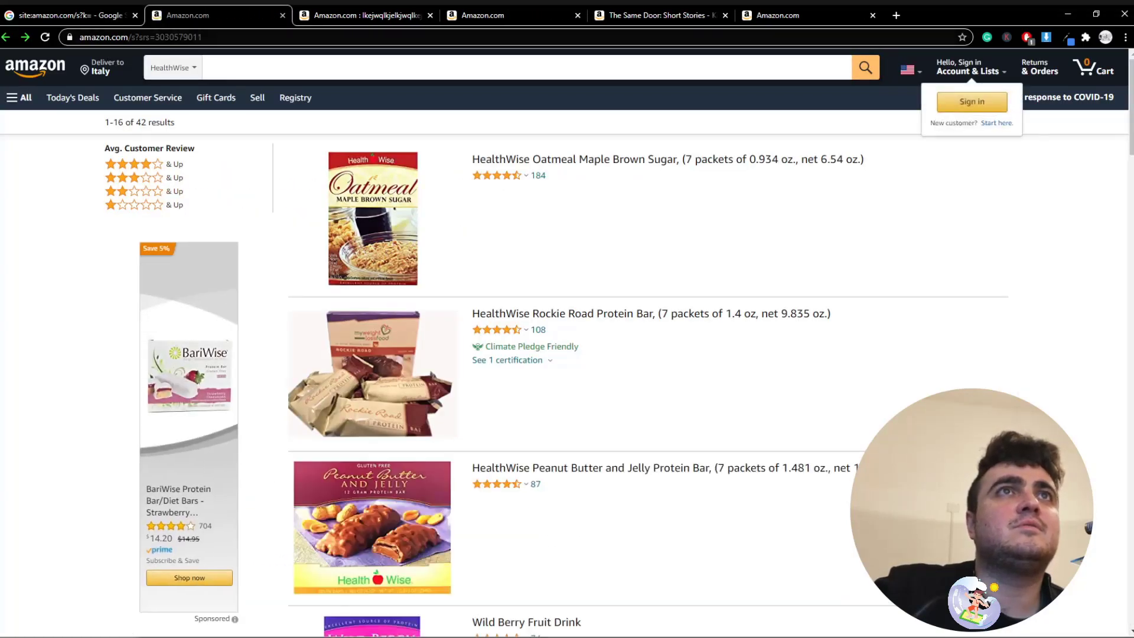
key("ctrl+shift+Tab")
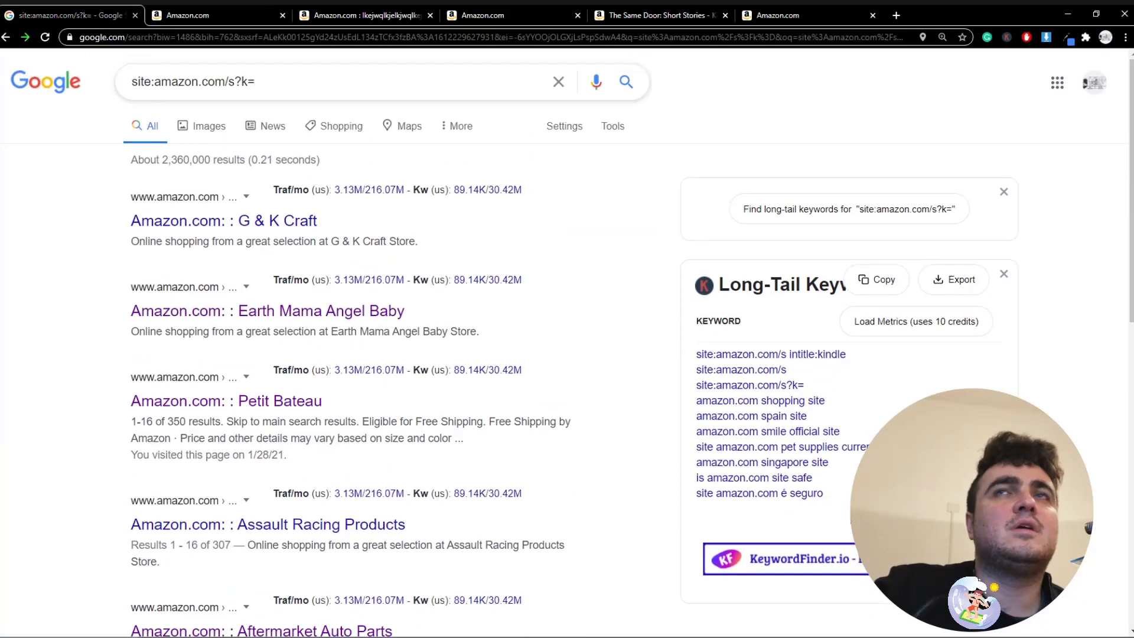
key("ctrl+Tab")
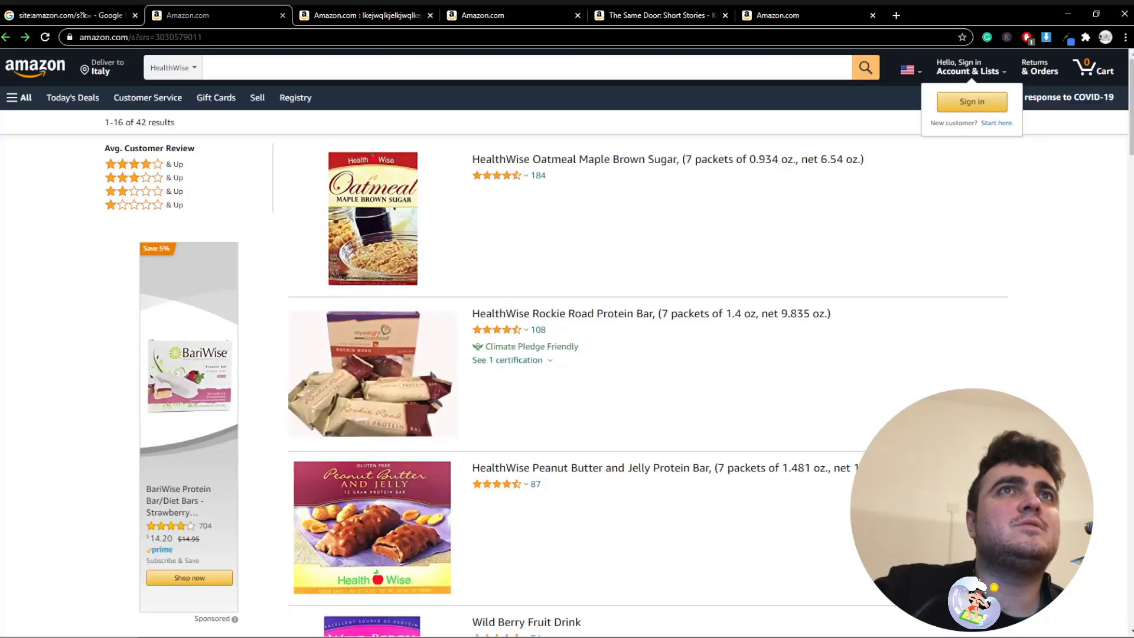
Check the wording of Amazon's result count, and search Google for site:amazon.com/s?k= "0..16 results for"
key("ctrl+shift+Tab")
left_click(256, 82)
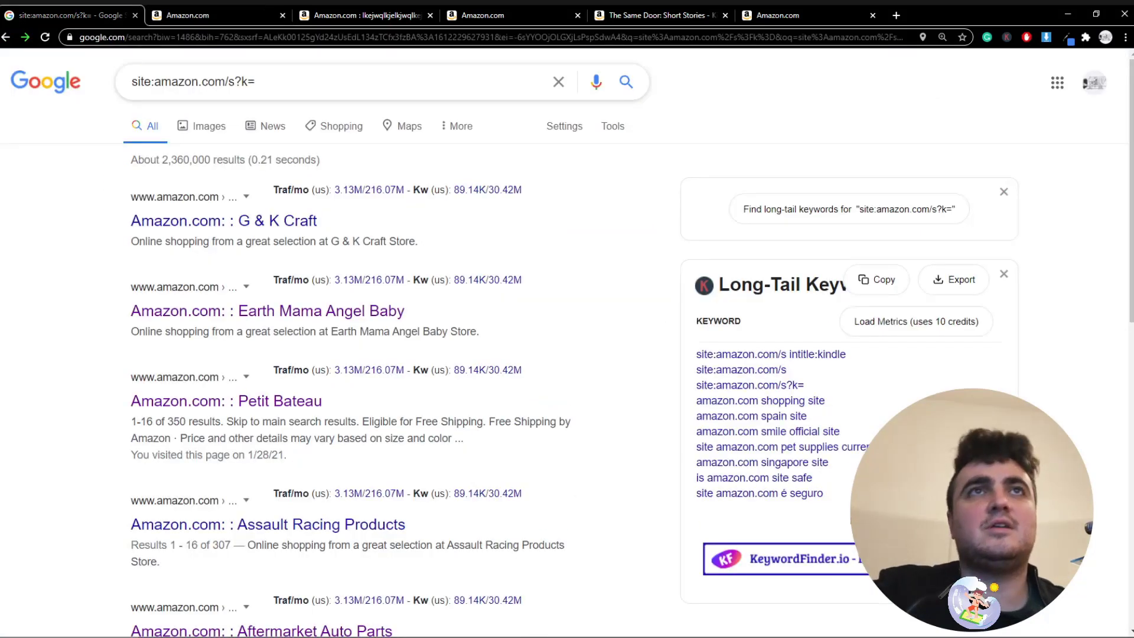
left_click(366, 16)
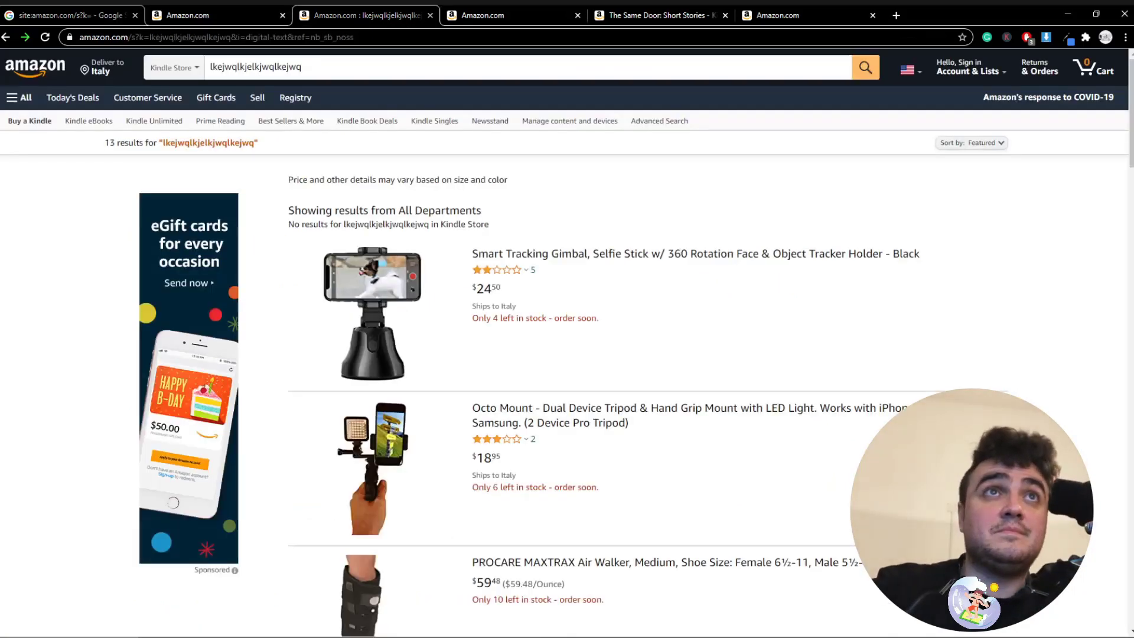
key("ctrl+shift+Tab")
key("ctrl+shift+Tab")
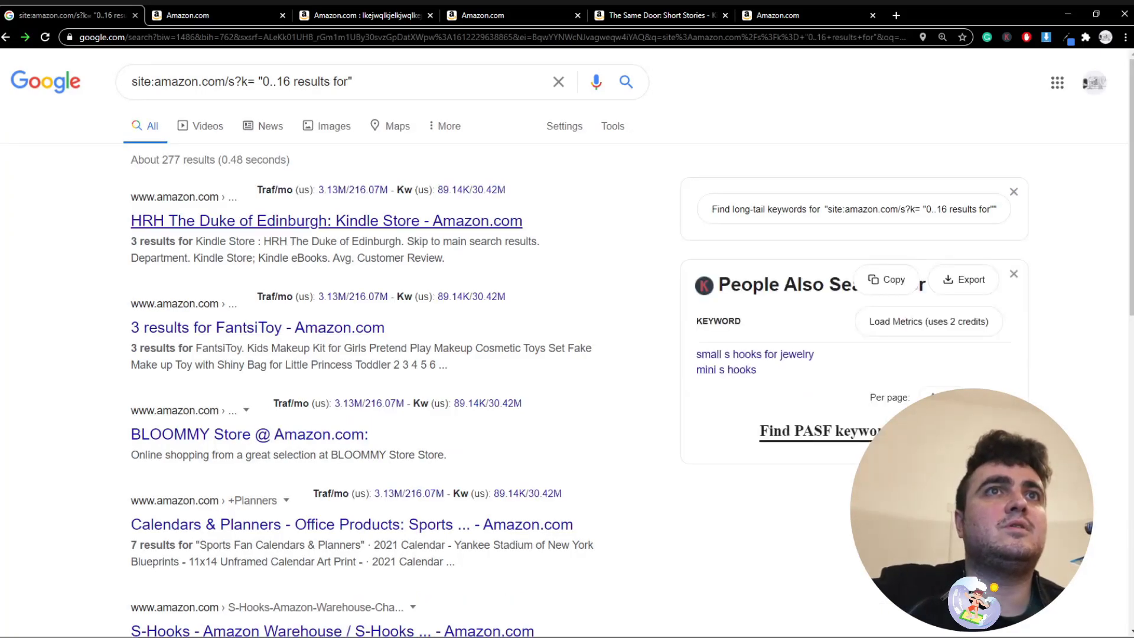
Open the "HRH The Duke of Edinburgh: Kindle Store" result in a new tab and look through its books
middle_click(326, 220)
left_click(201, 16)
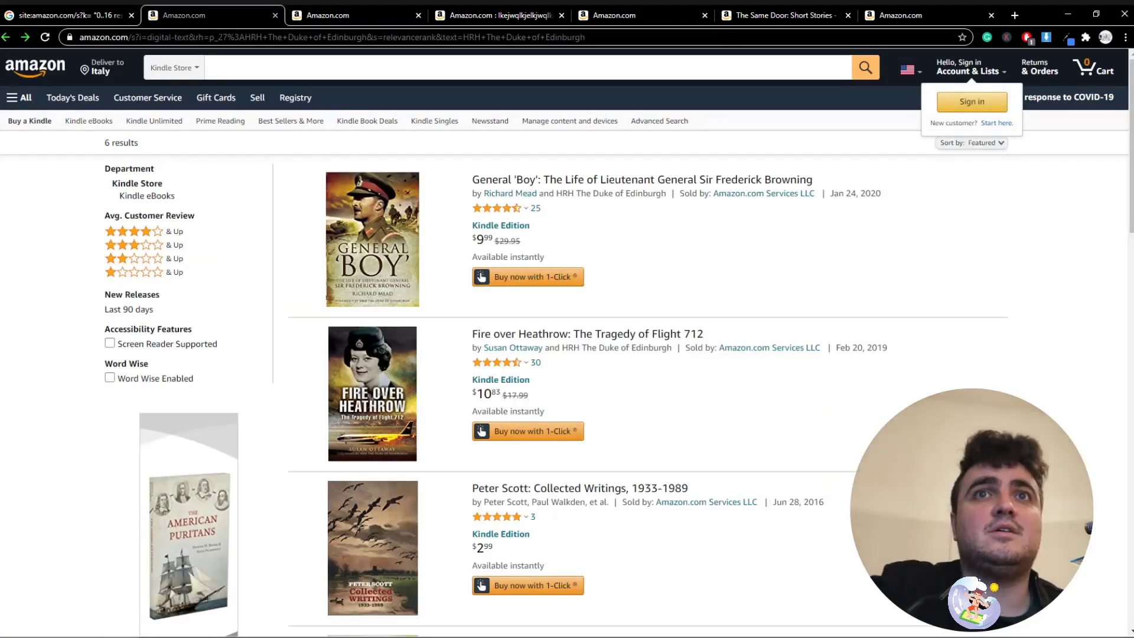
scroll(591, 342, "down", 6)
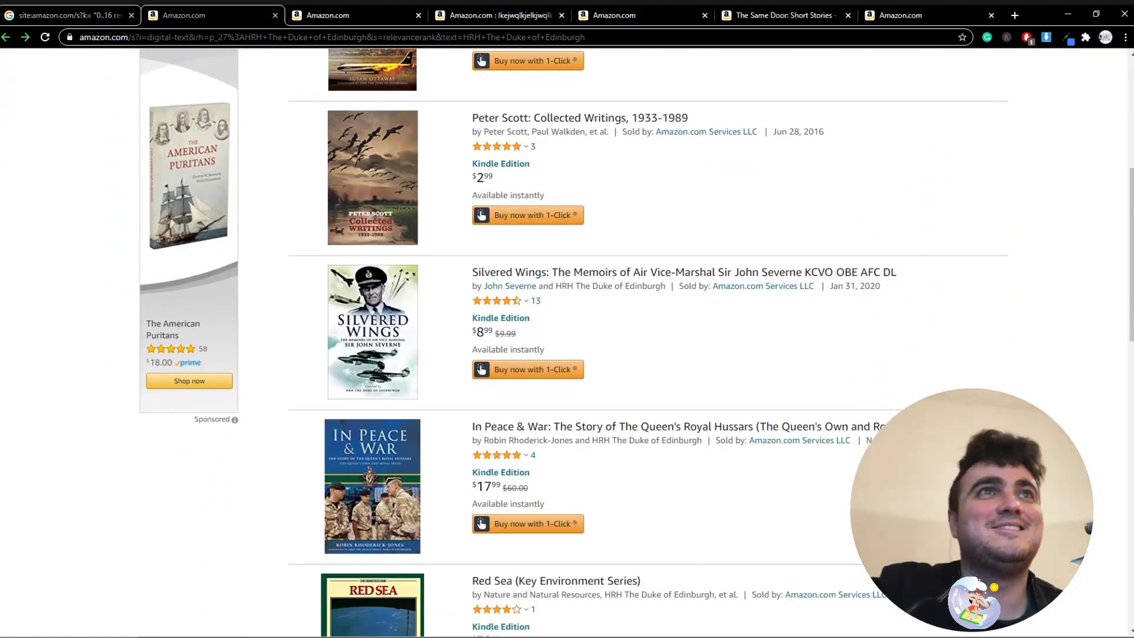
Return to the Google results and open the Sports Fan Calendars & Planners result in a new tab beside them
key("ctrl+shift+Tab")
scroll(355, 354, "down", 2)
scroll(390, 354, "down", 1)
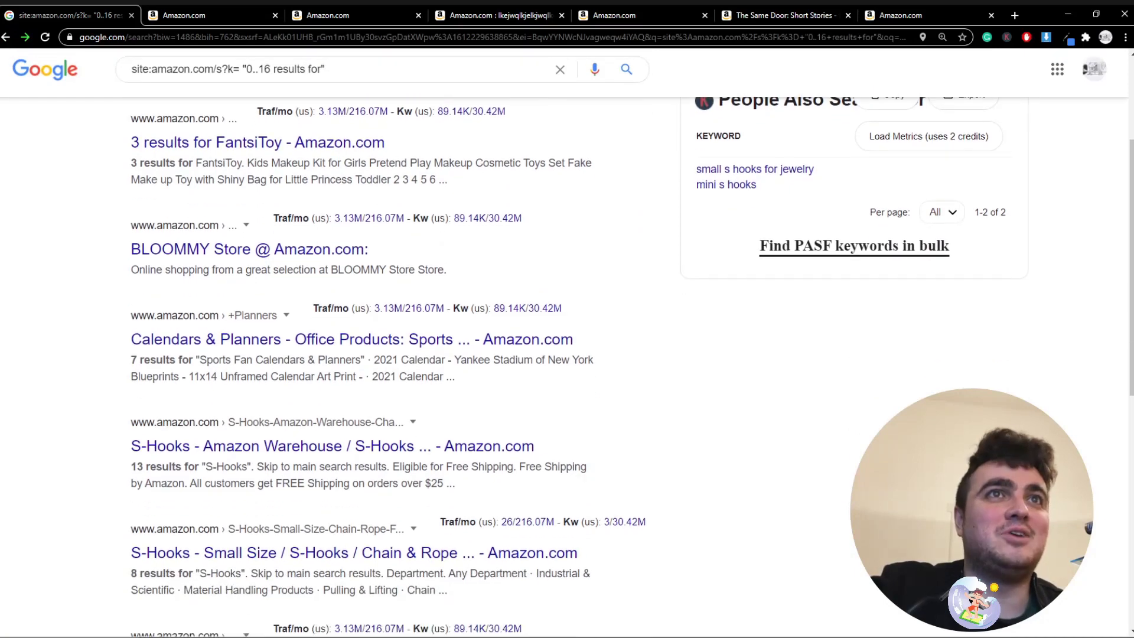
scroll(390, 355, "up", 3)
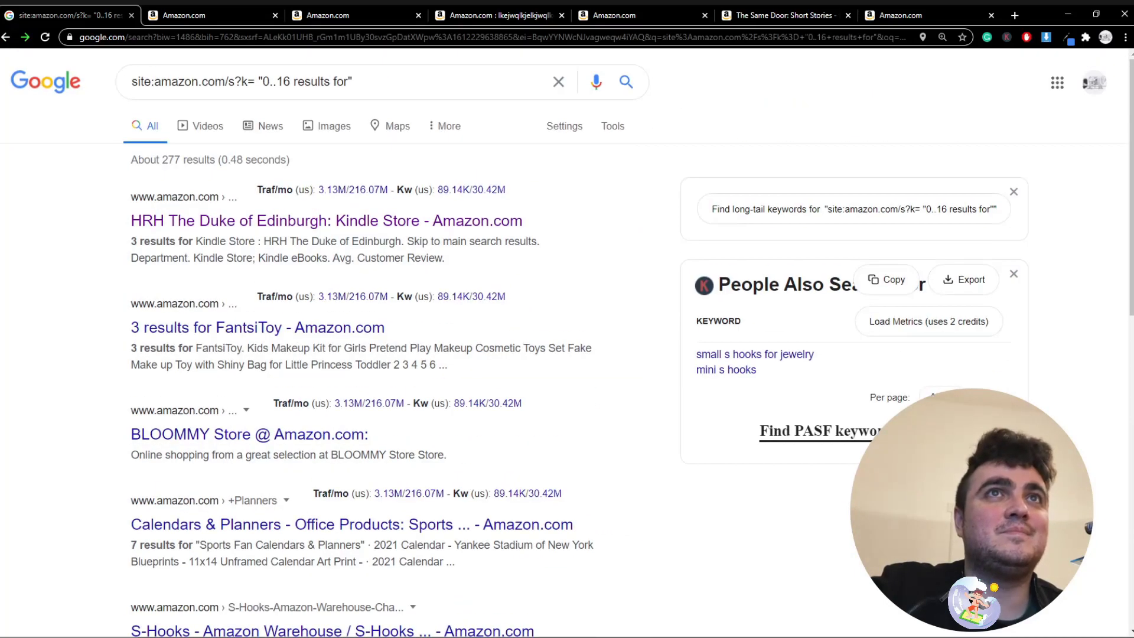
scroll(390, 354, "down", 1)
scroll(254, 373, "down", 1)
middle_click(254, 402)
left_click_drag(437, 16, 223, 15)
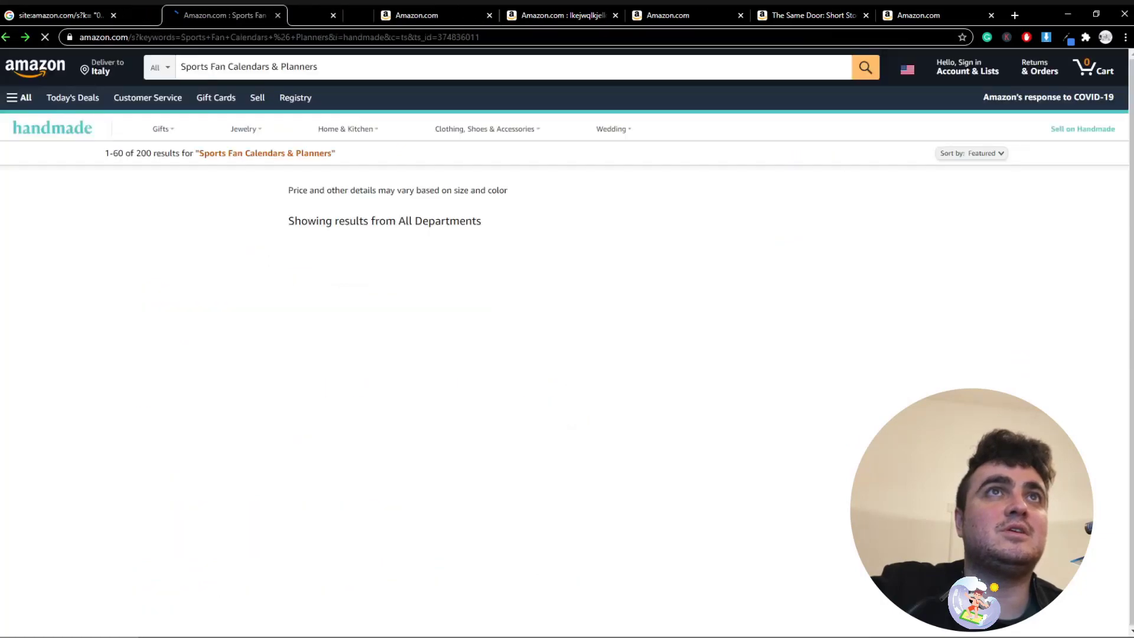
key("ctrl+shift+Tab")
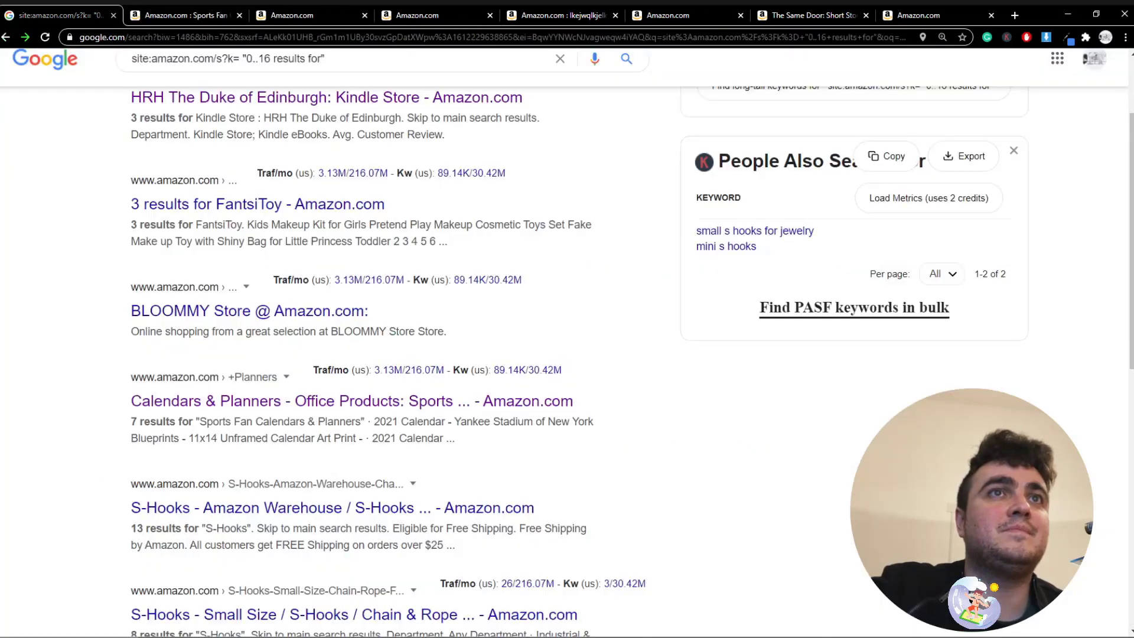
Open the S-Hooks Amazon Warehouse result in a new tab and check how many results Amazon lists
scroll(355, 355, "down", 4)
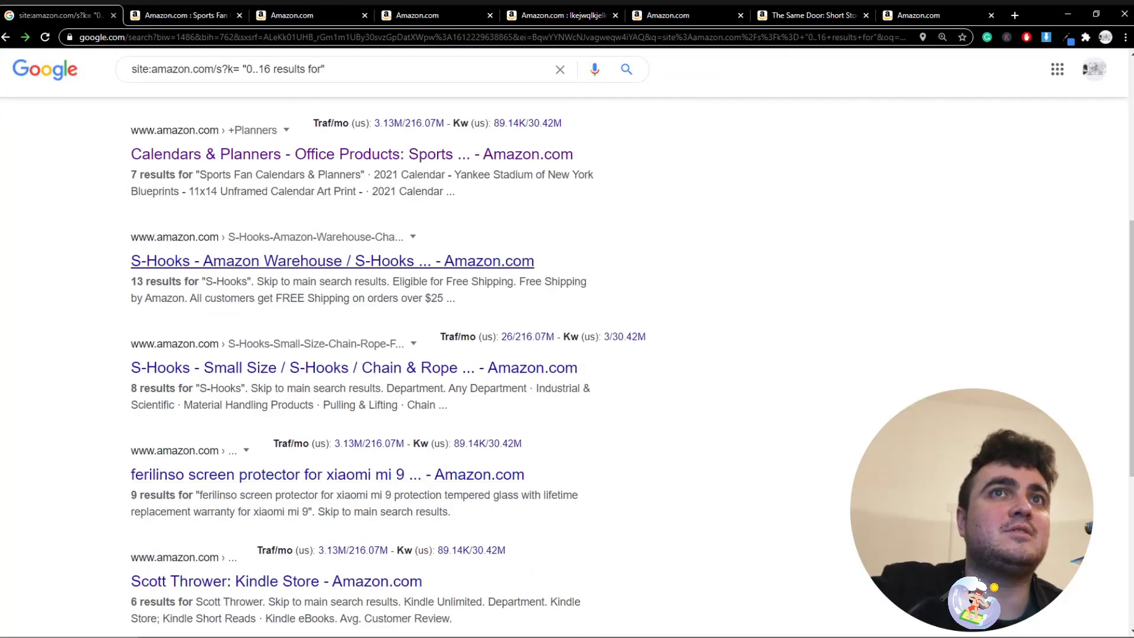
left_click(331, 261)
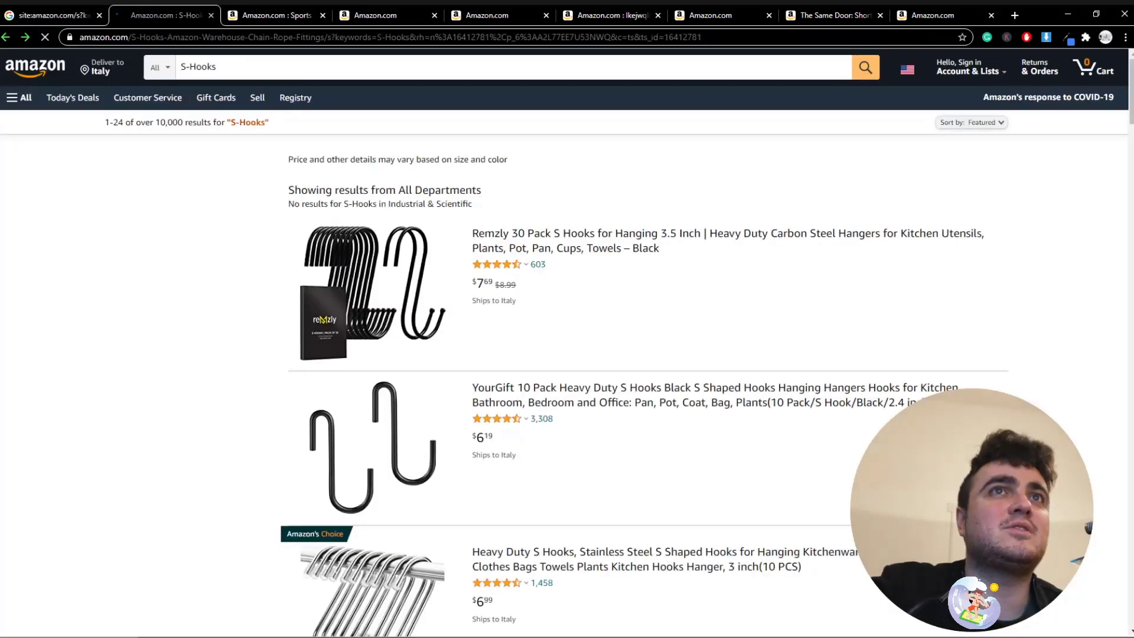
left_click_drag(151, 123, 212, 123)
left_click(212, 122)
left_click(54, 15)
scroll(567, 355, "up", 6)
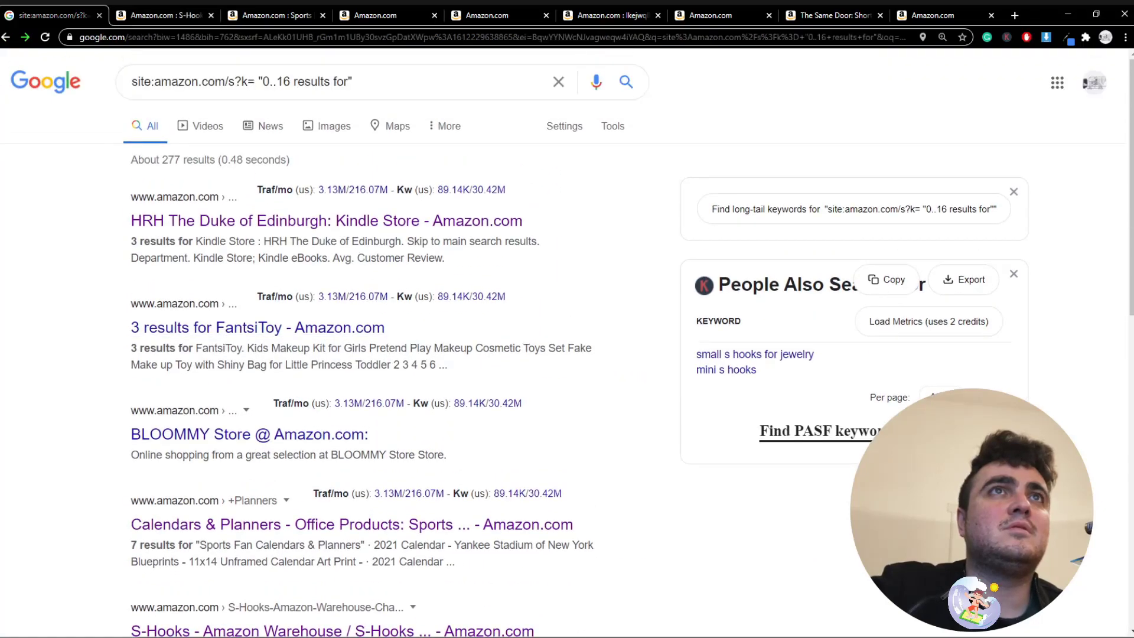
key("ctrl+Tab")
key("ctrl+shift+Tab")
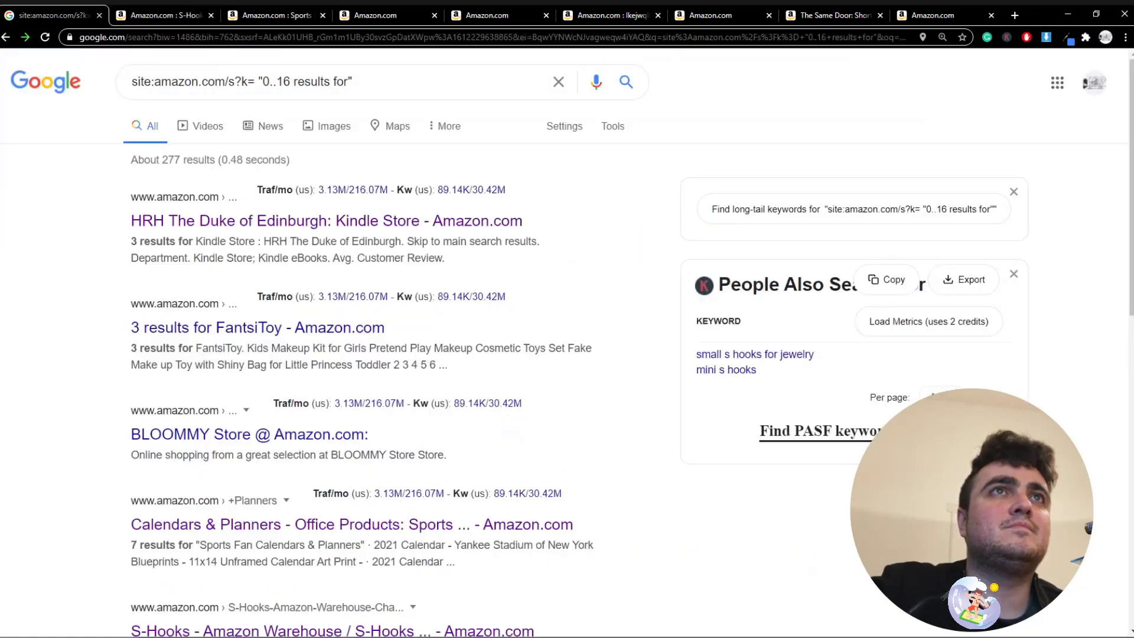
Try the search with the hyphenated phrase "0-16 results for" and restore the 0..16 range
key("BackSpace")
key("BackSpace")
type("-")
key("Return")
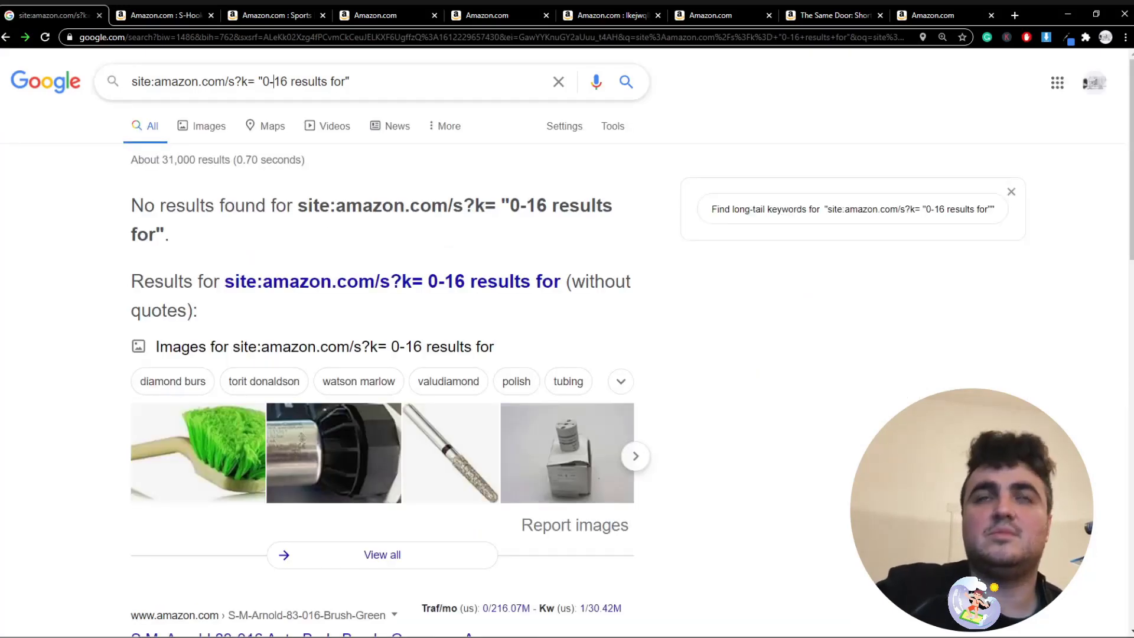
key("BackSpace")
type("..")
key("Return")
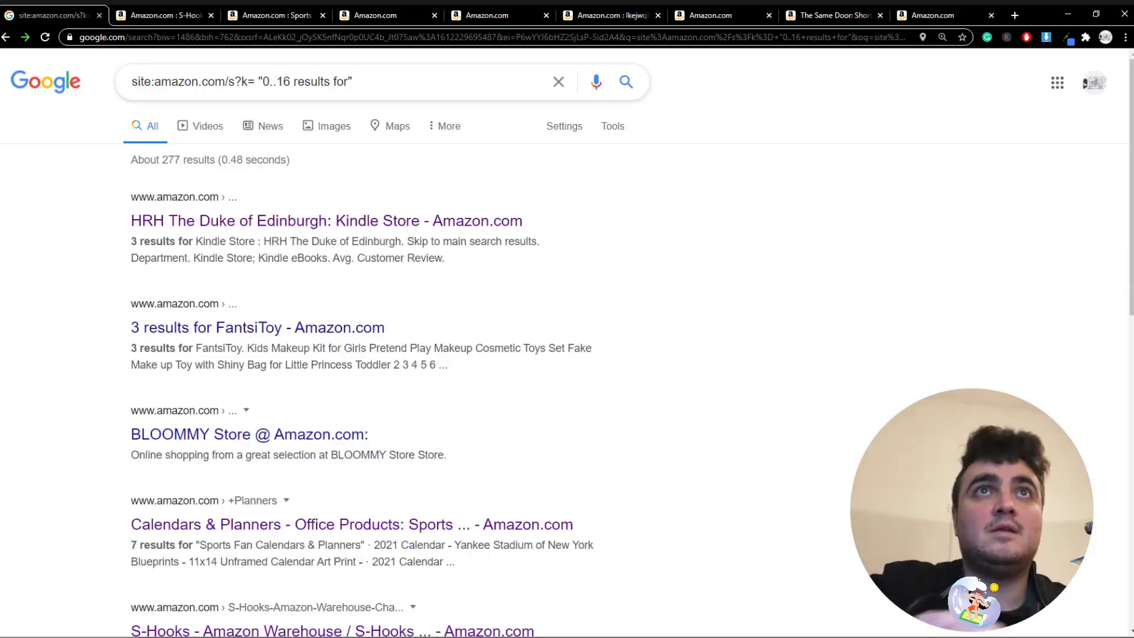
Quote only the number range and search Google for site:amazon.com/s?k= "0..16" results for
left_click(355, 82)
key("BackSpace")
left_click(294, 82)
type("\"")
key("BackSpace")
key("BackSpace")
type("\"")
key("Return")
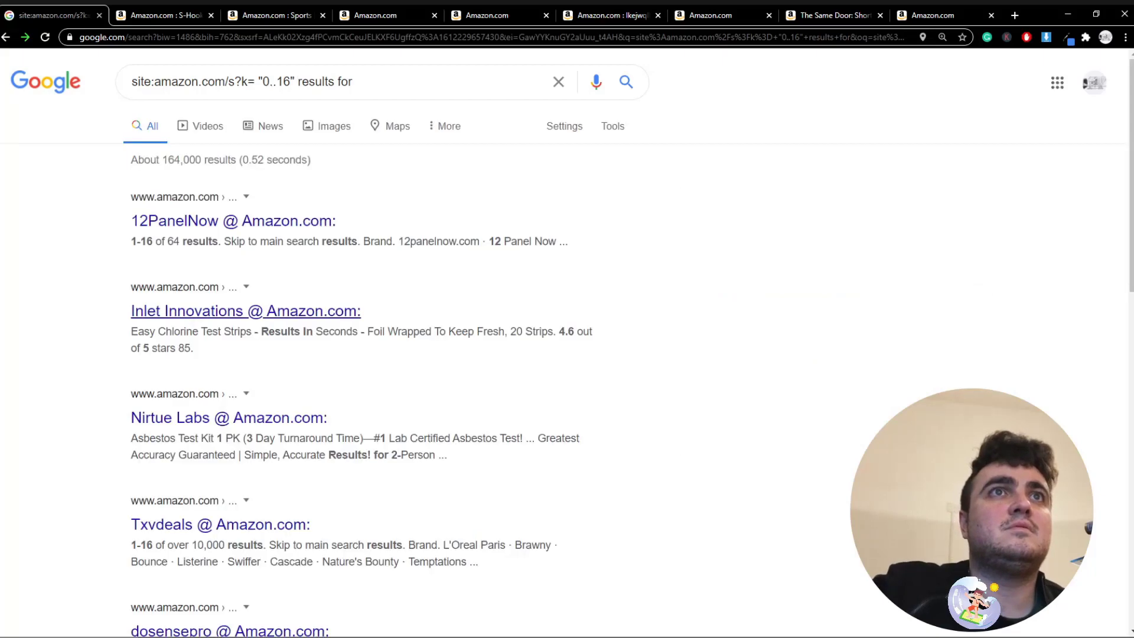
Look through the new results and open the Txvdeals result in a new tab beside them
scroll(568, 343, "down", 2)
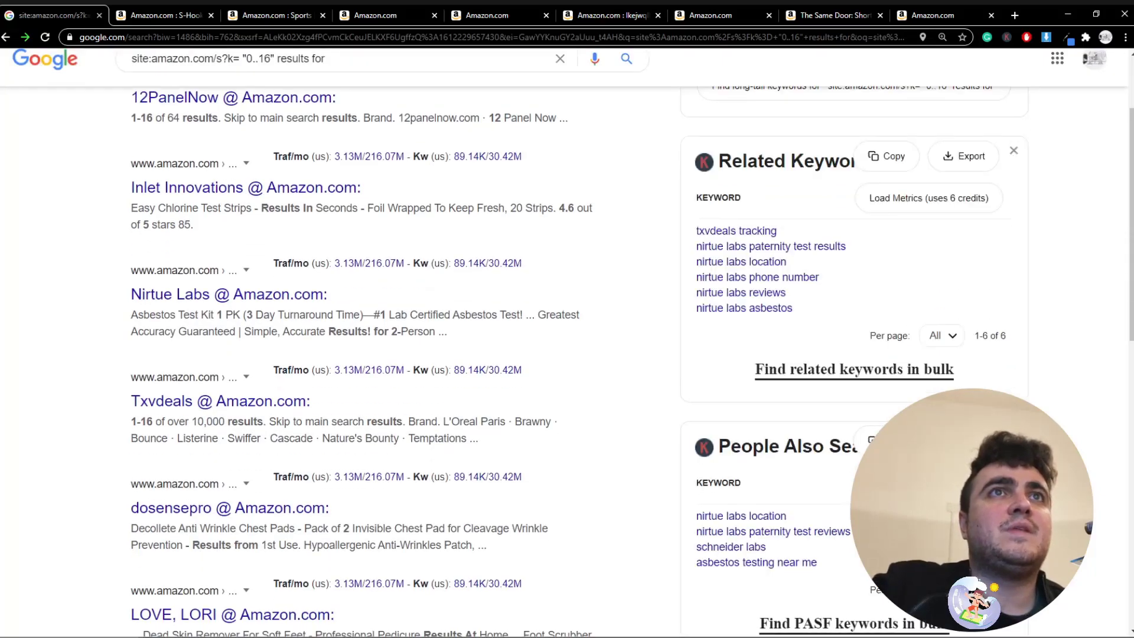
scroll(567, 343, "down", 2)
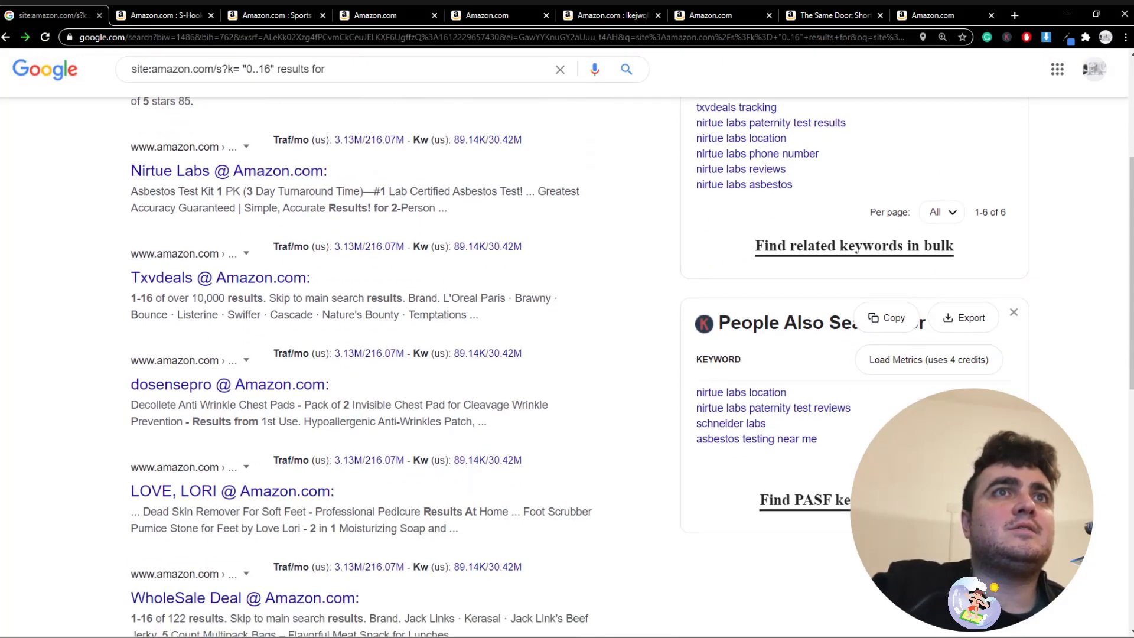
middle_click(220, 278)
left_click_drag(550, 15, 159, 15)
key("ctrl+shift+Tab")
Open the LOVE, LORI result in a new tab and look through the seller's products
scroll(567, 366, "down", 4)
middle_click(232, 244)
left_click_drag(582, 16, 229, 15)
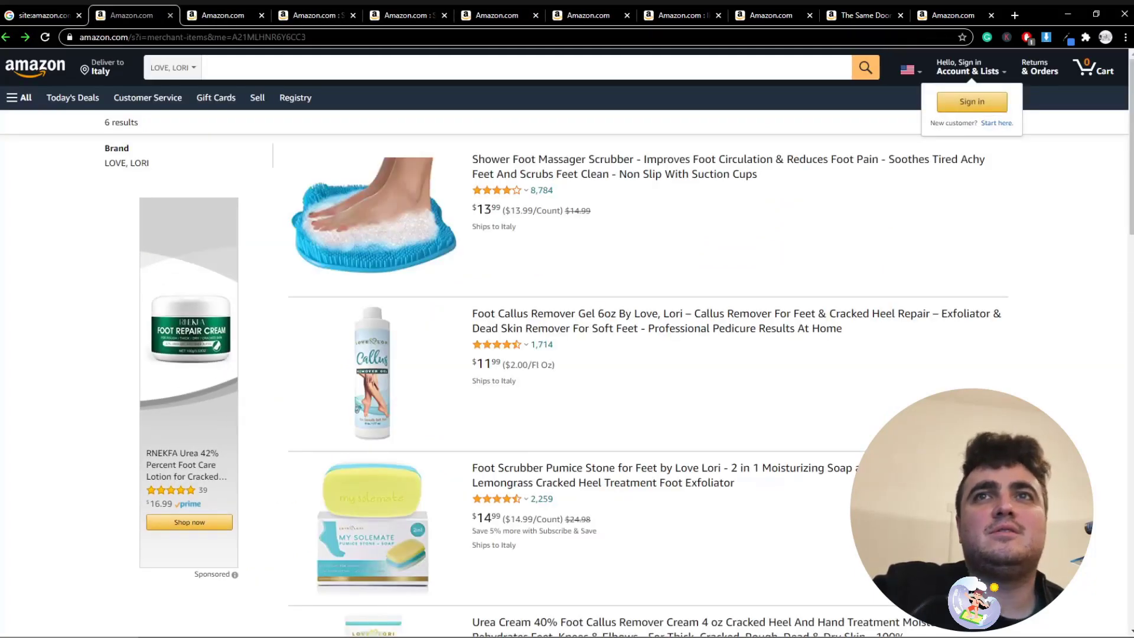
scroll(567, 343, "down", 6)
scroll(567, 343, "down", 2)
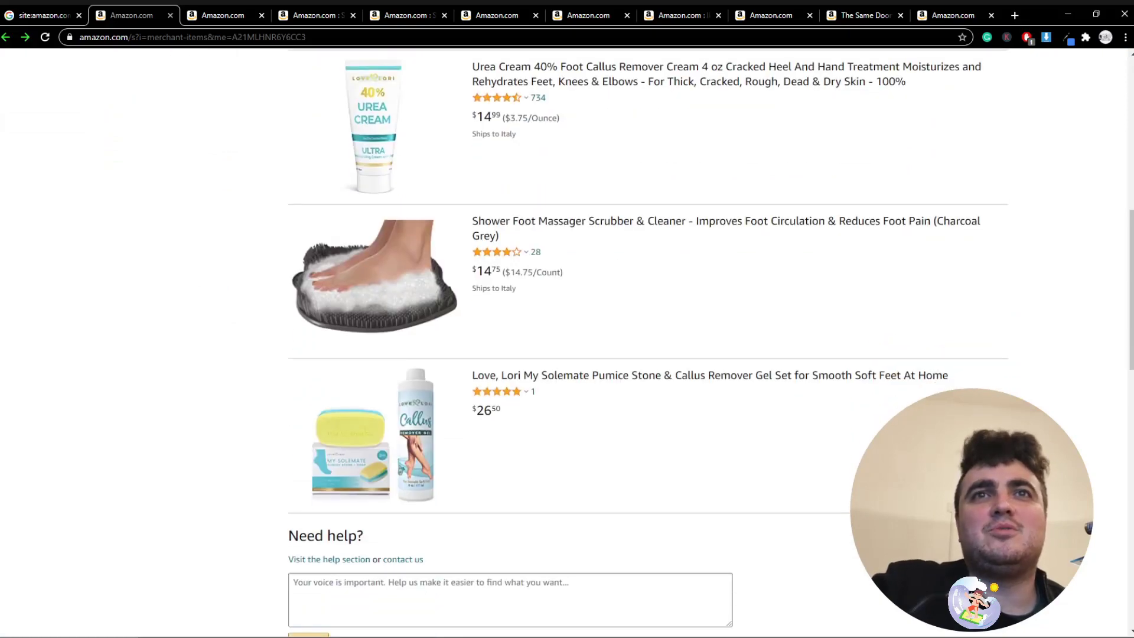
scroll(567, 343, "up", 8)
left_click(44, 15)
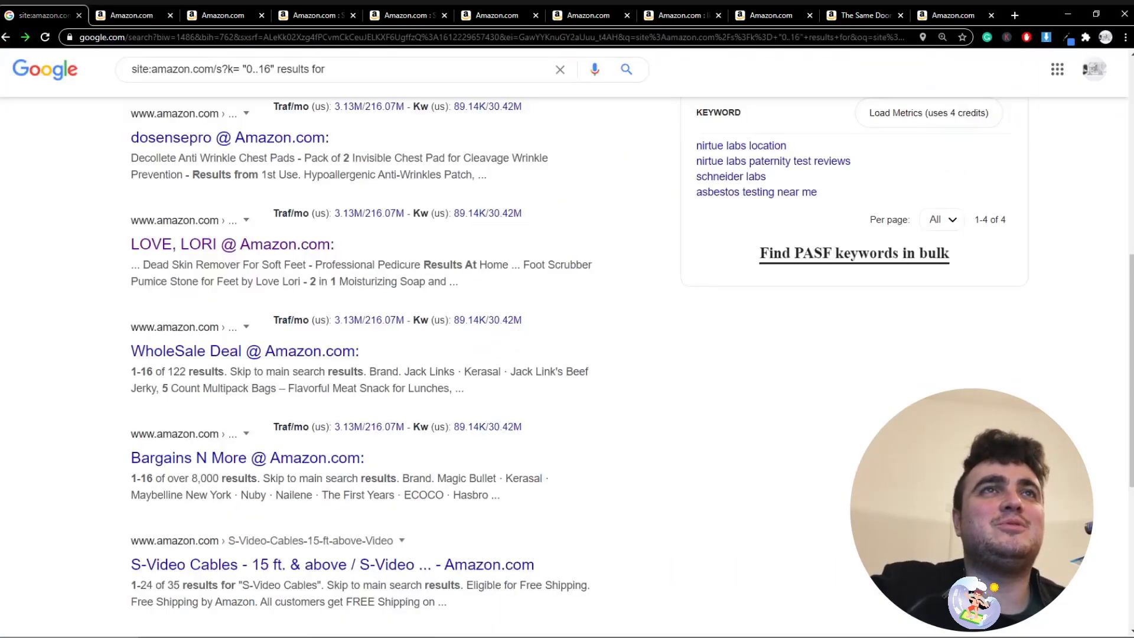
Add intext: before the number range and extend the quoted phrase, searching for site:amazon.com/s?k= intext:"0..16 results for"
scroll(367, 343, "down", 2)
scroll(330, 386, "down", 2)
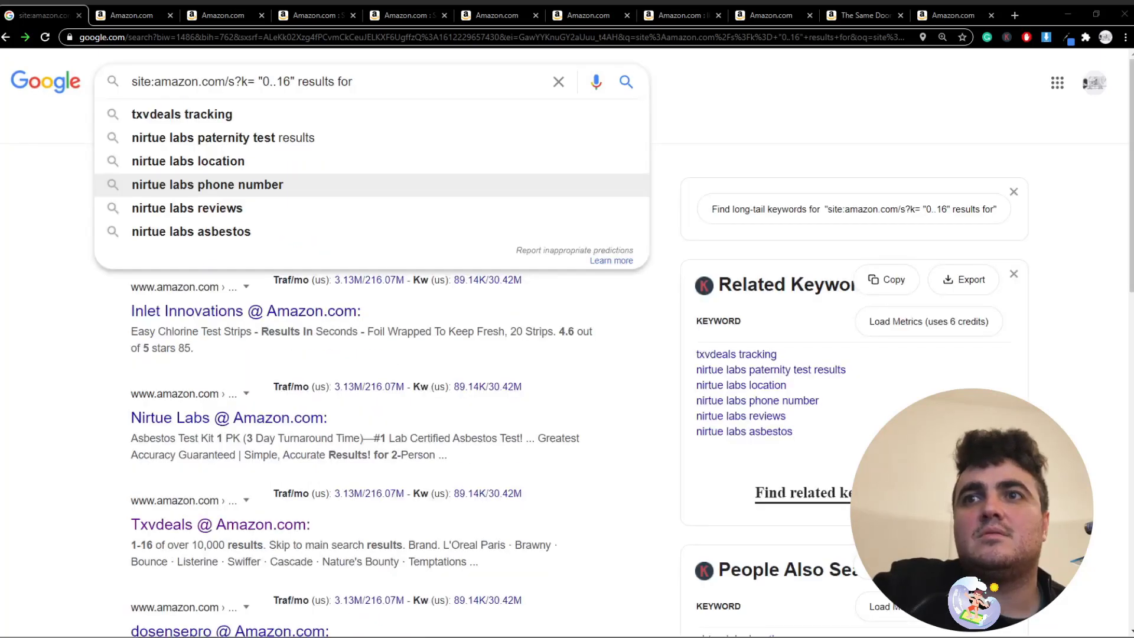
left_click(256, 81)
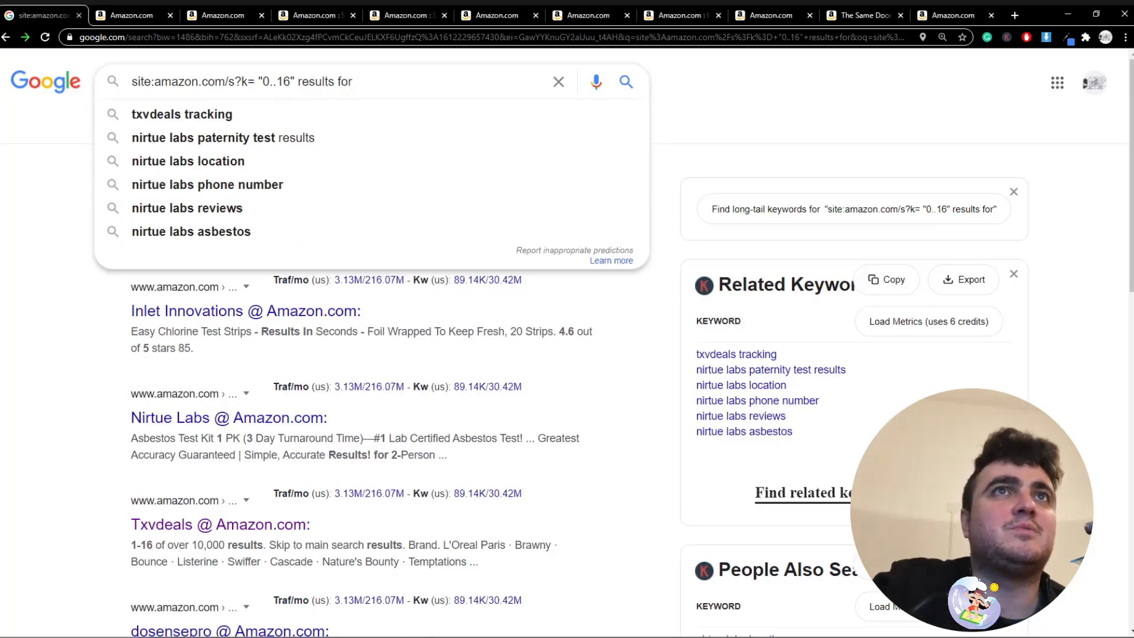
key("Return")
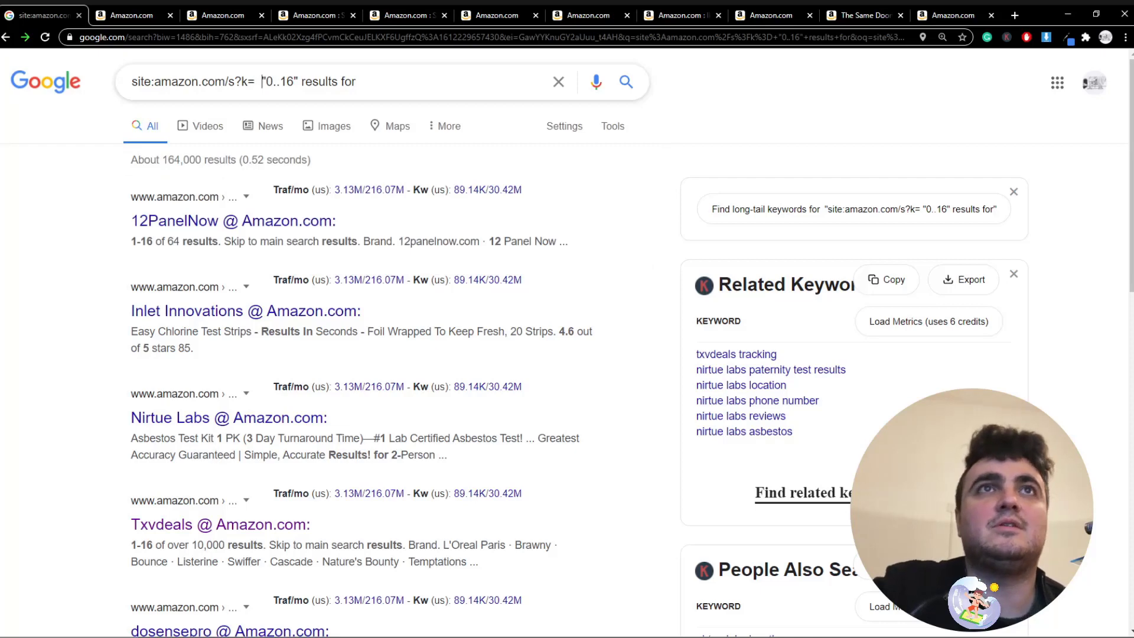
type("intext:")
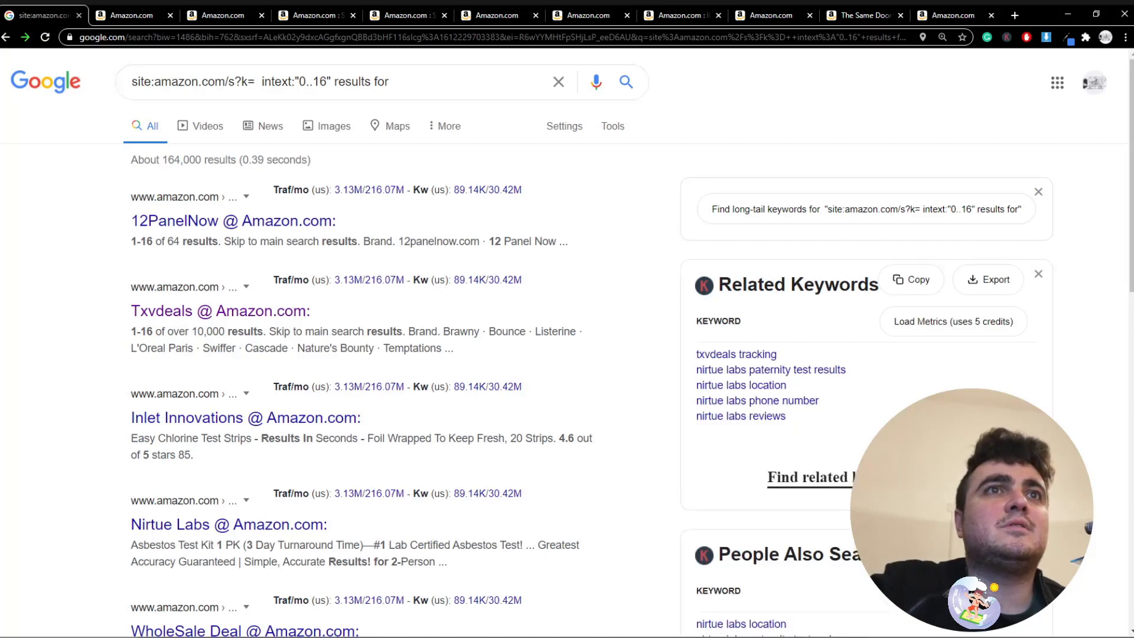
left_click(330, 82)
key("BackSpace")
key("Escape")
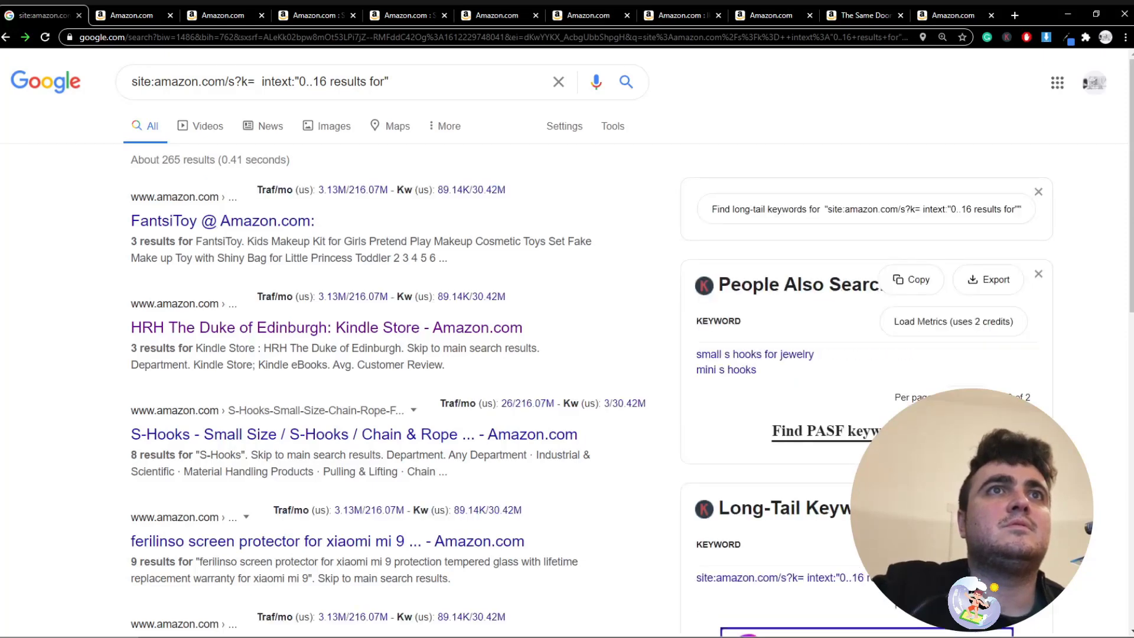
Open the FantsiToy result in a new tab and check its Amazon listing
scroll(225, 159, "down", 1)
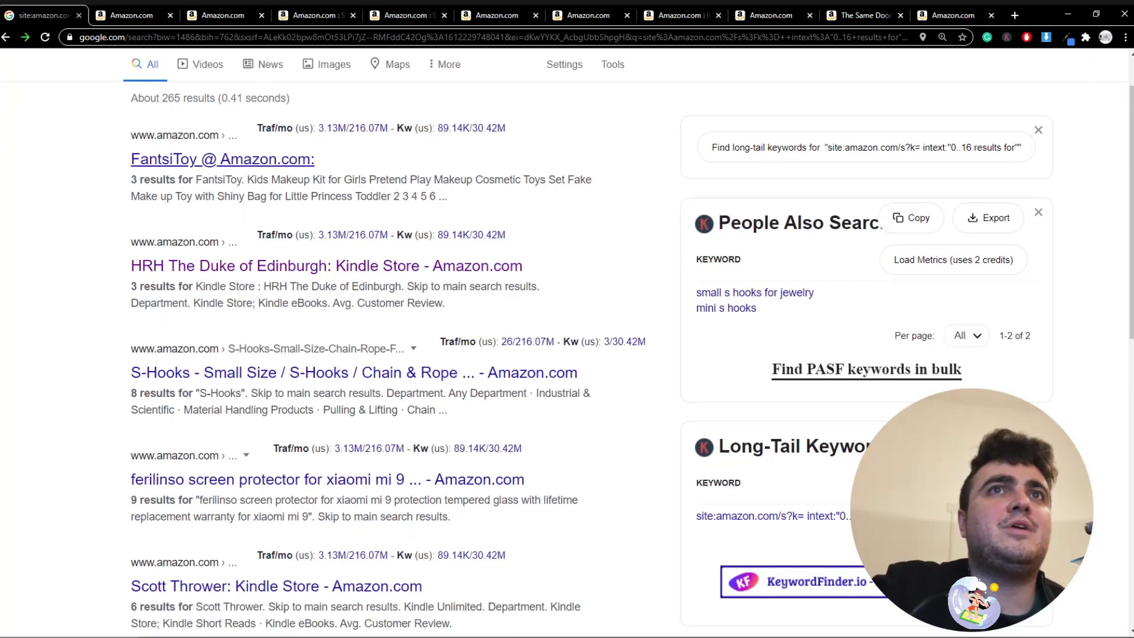
middle_click(223, 158)
key("ctrl+Tab")
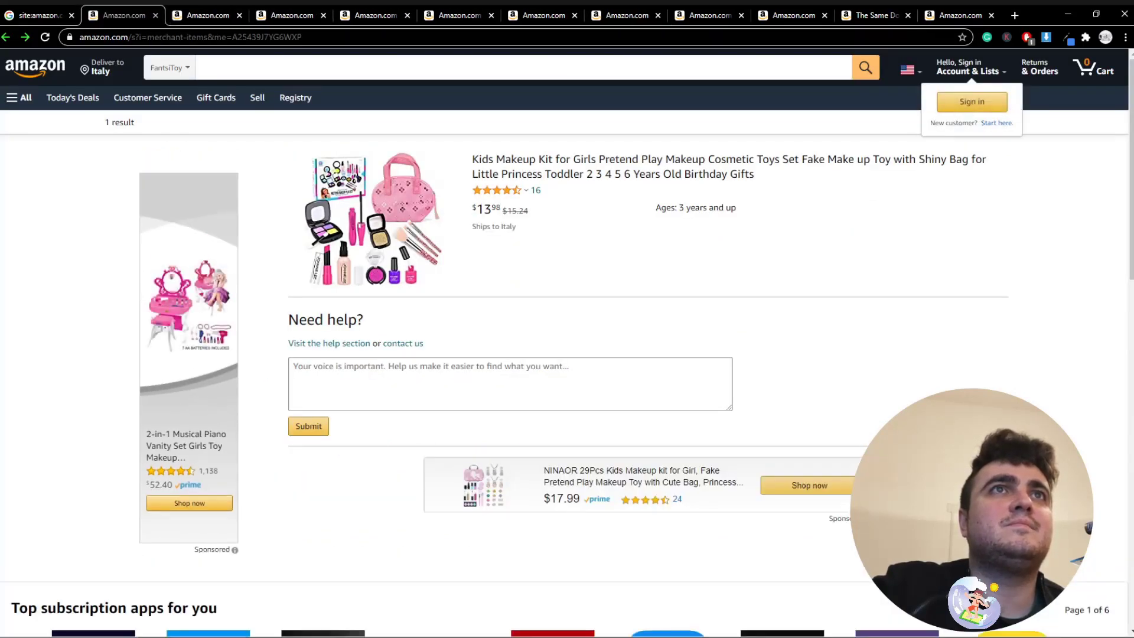
left_click(170, 67)
left_click(39, 15)
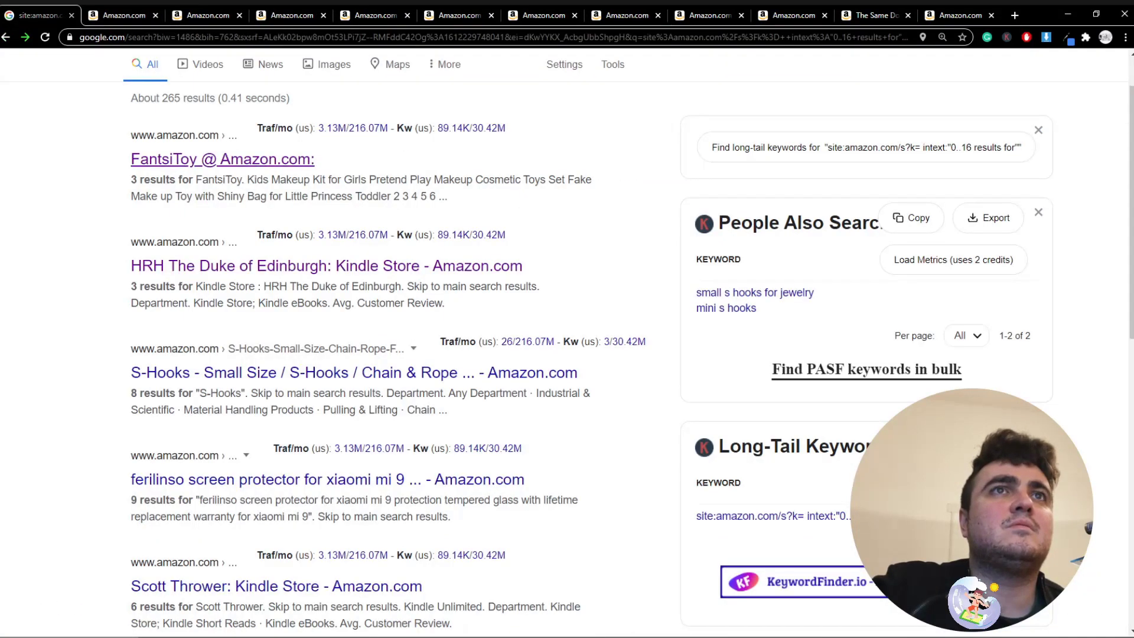
Reopen the "HRH The Duke of Edinburgh: Kindle Store" result in a new tab and examine its result count and address
scroll(296, 205, "down", 1)
middle_click(327, 205)
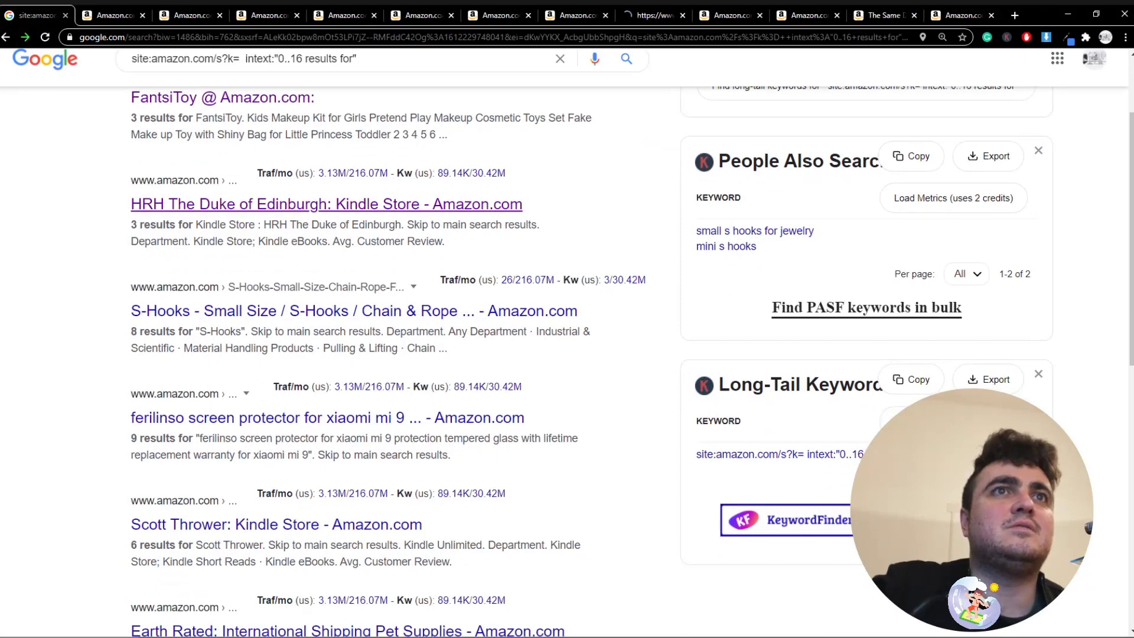
left_click_drag(654, 16, 152, 16)
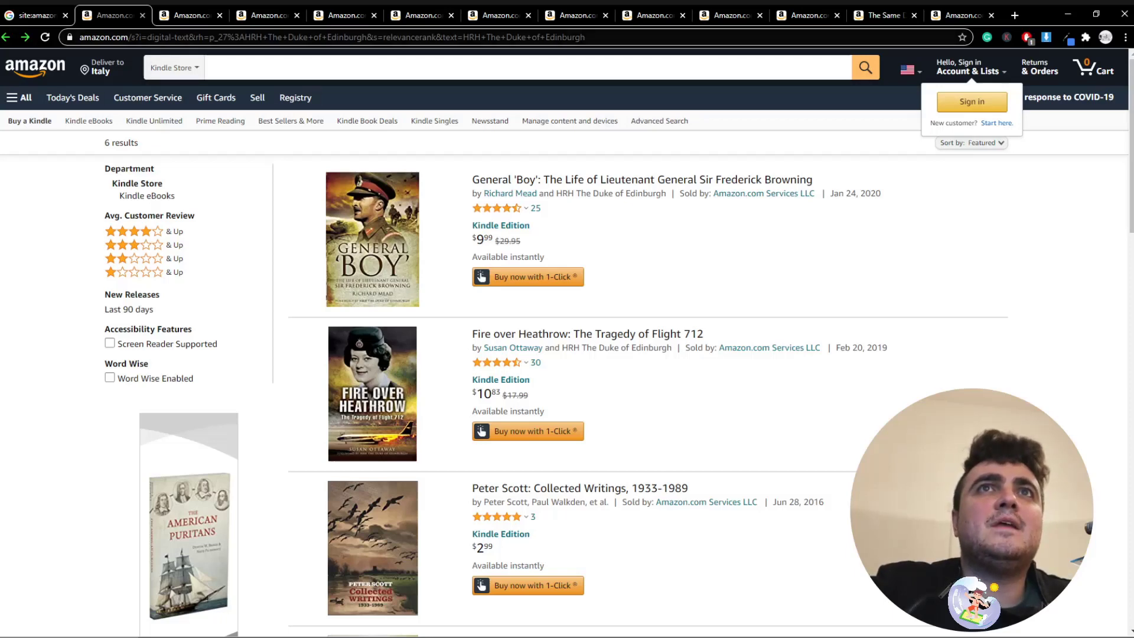
left_click_drag(436, 37, 147, 37)
left_click(36, 15)
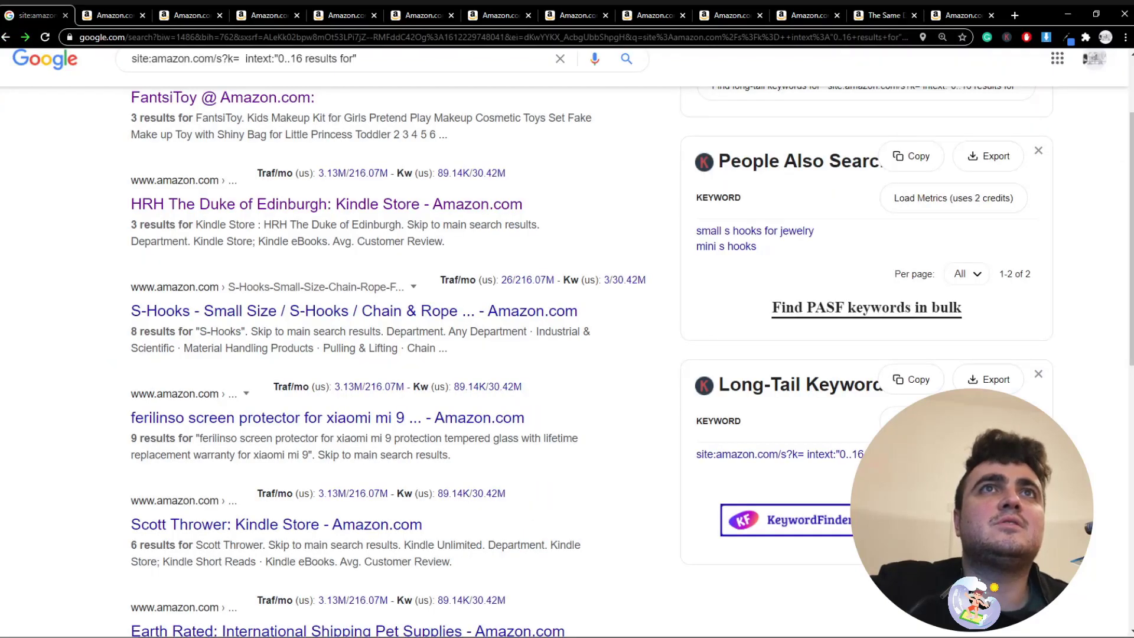
Narrow the search to Kindle pages by adding & kindle to the end of the query
scroll(378, 331, "up", 2)
left_click(299, 81)
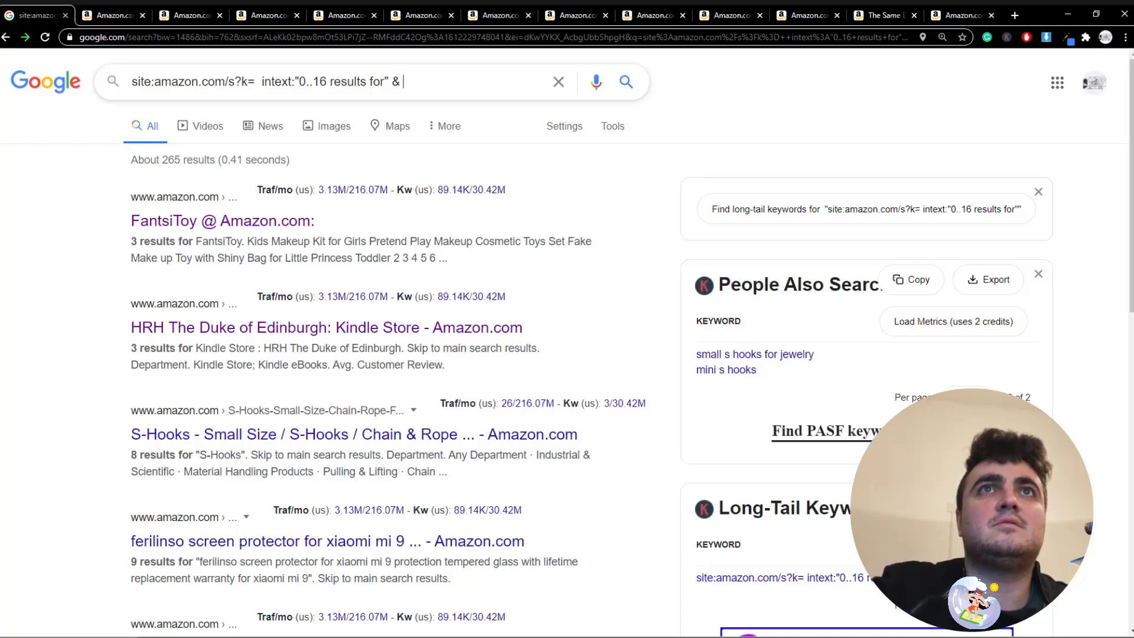
type("& kindle")
key("Return")
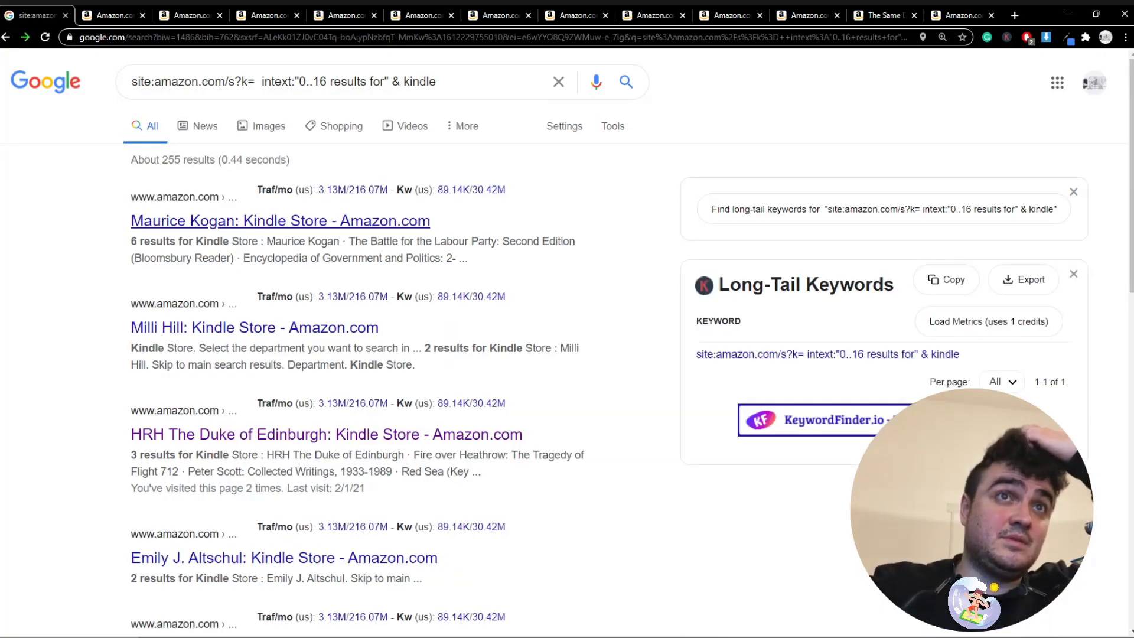
Open the second Kindle Store author result in a new tab and check the books listed
scroll(254, 265, "down", 1)
middle_click(254, 266)
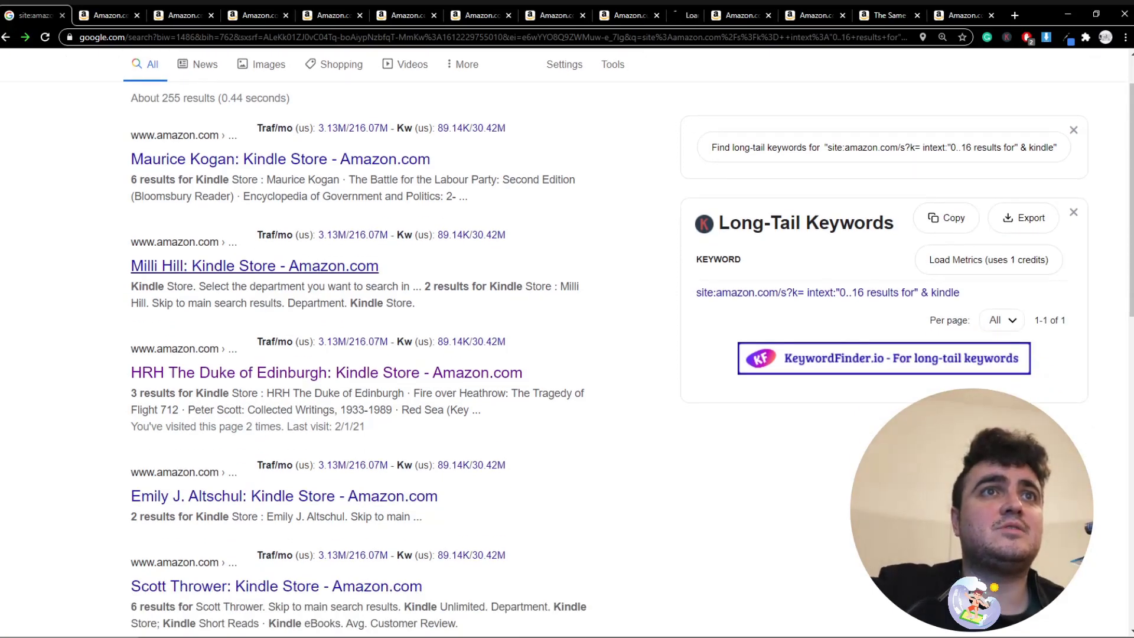
left_click(680, 14)
left_click_drag(680, 15, 106, 15)
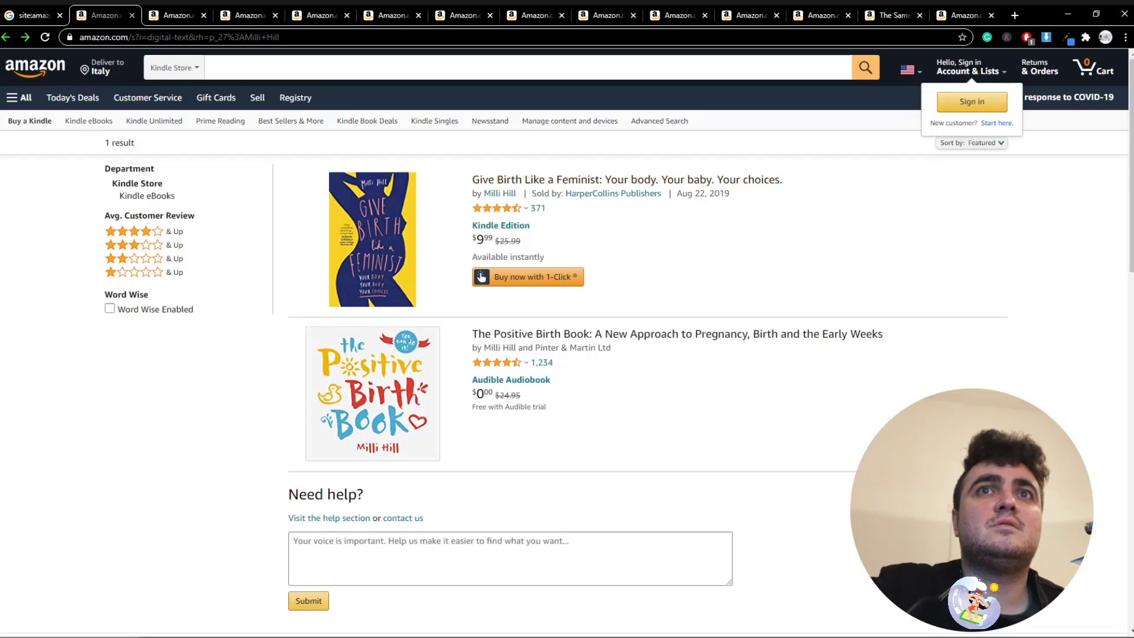
left_click(34, 14)
Open the "8Fish: Kindle Store" result in a new tab and examine its cartoon-drawing books
scroll(284, 495, "down", 2)
scroll(354, 355, "down", 4)
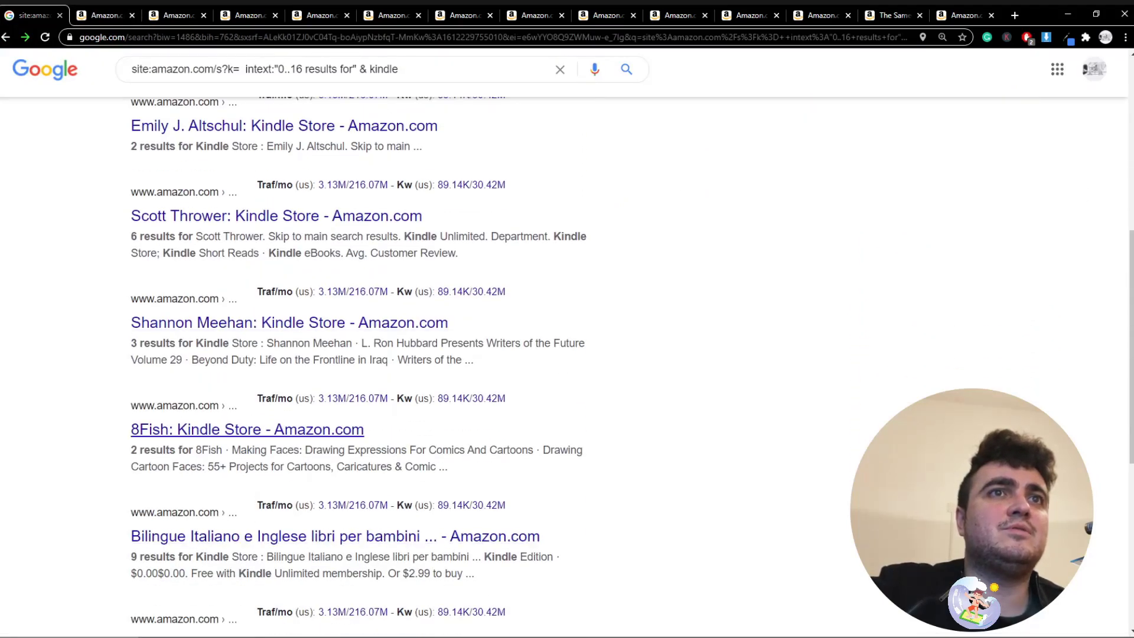
middle_click(266, 430)
left_click_drag(704, 15, 106, 15)
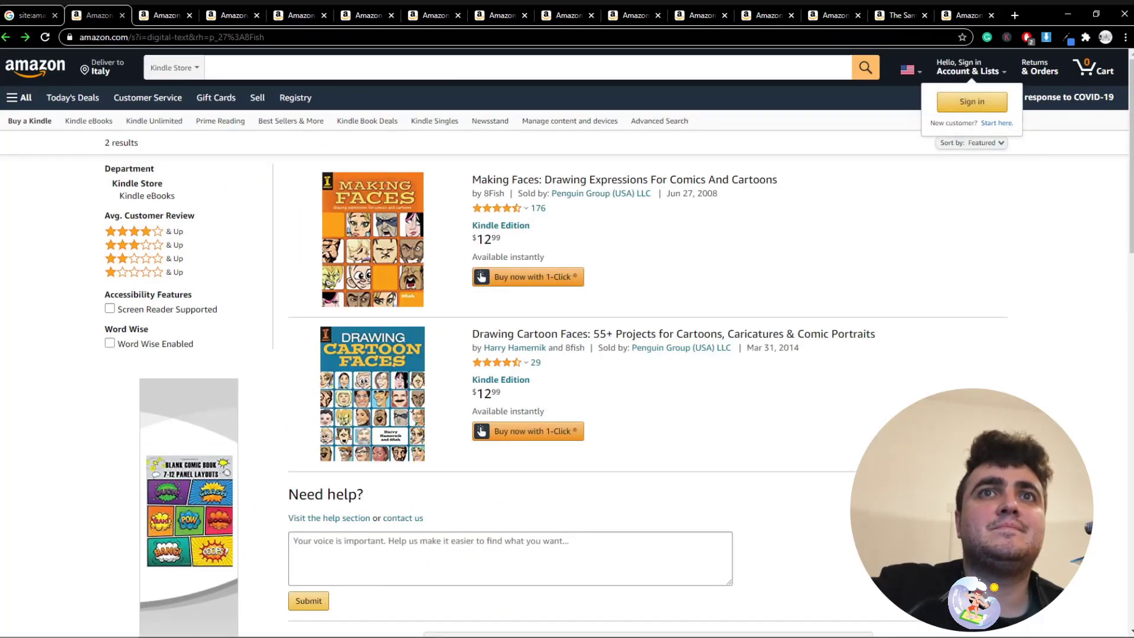
key("ctrl+shift+Tab")
key("ctrl+Tab")
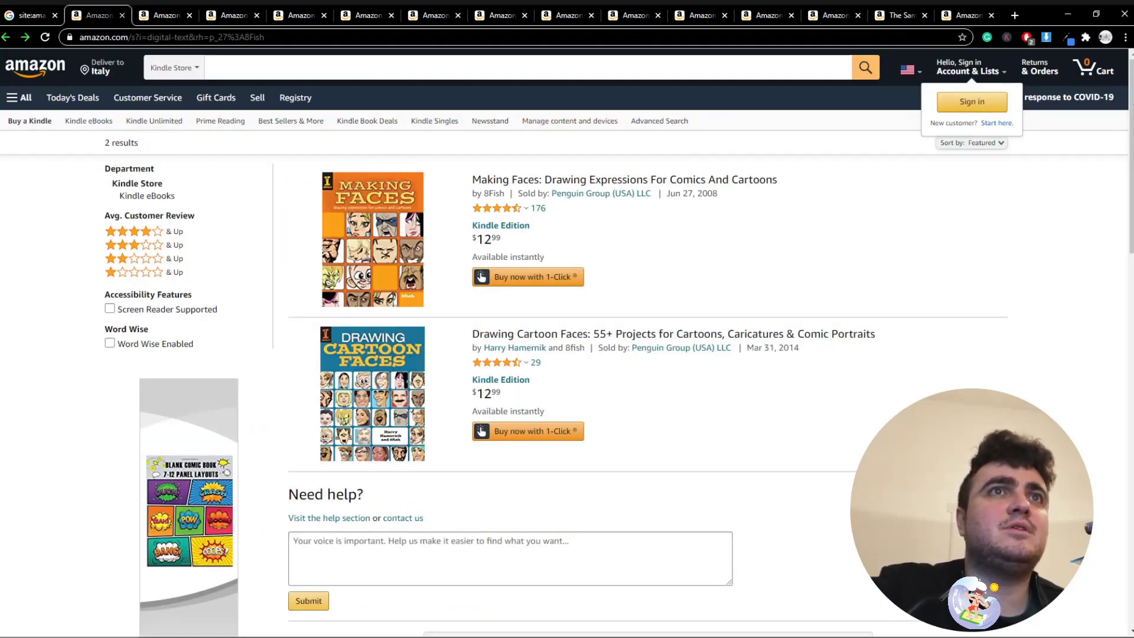
Return to the Google results and open the "Bilingue Italiano e Inglese libri per bambini" result in a new tab
key("ctrl+shift+Tab")
scroll(328, 283, "down", 2)
scroll(289, 490, "down", 2)
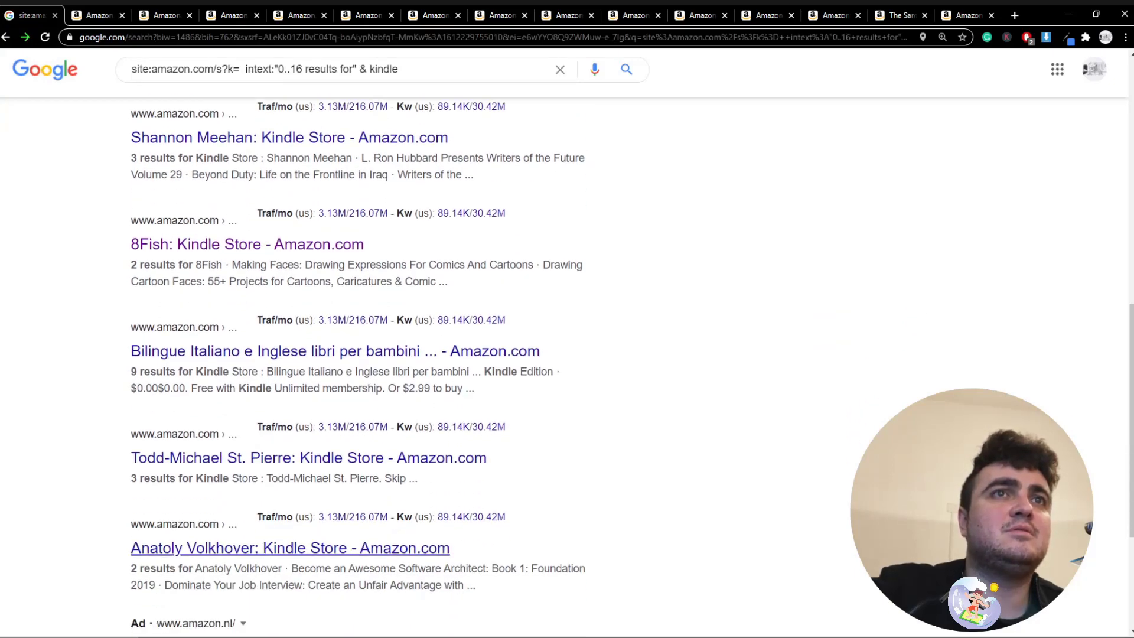
scroll(289, 532, "down", 1)
scroll(295, 292, "down", 1)
middle_click(330, 228)
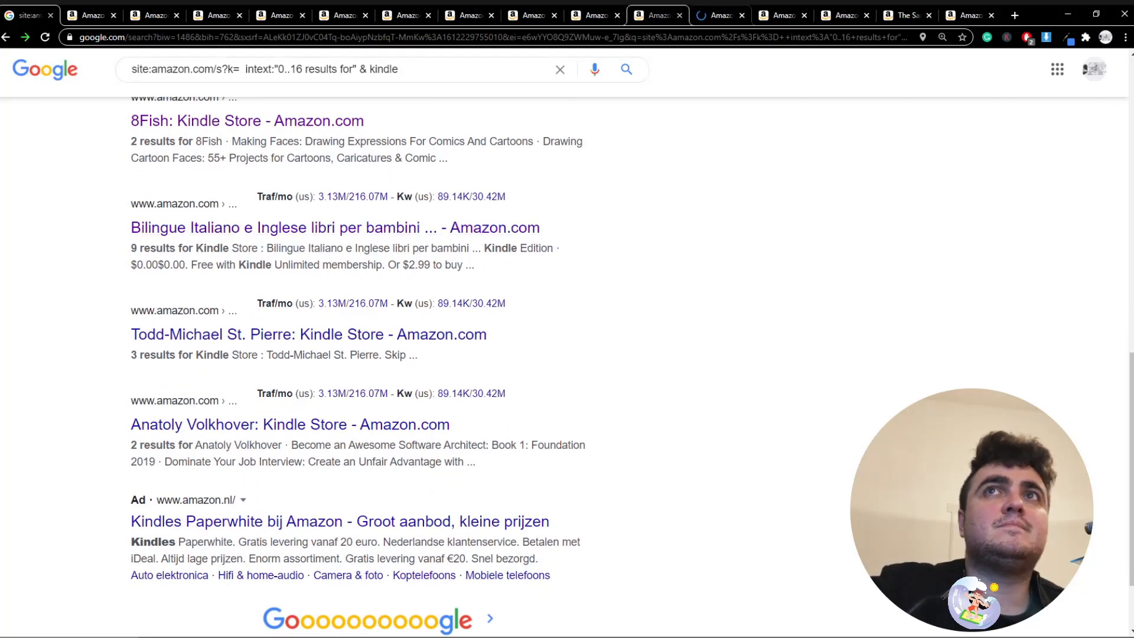
key("ctrl+Tab")
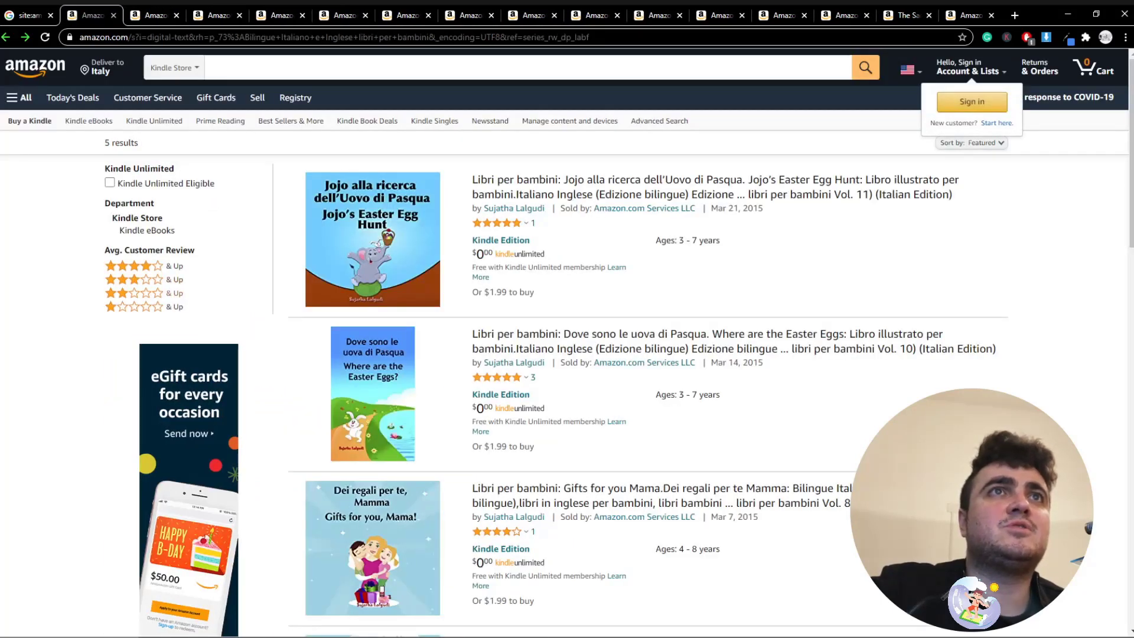
Examine the bilingual Italian-English children's books listed on the Kindle Store page, including their ratings and prices
scroll(567, 343, "down", 2)
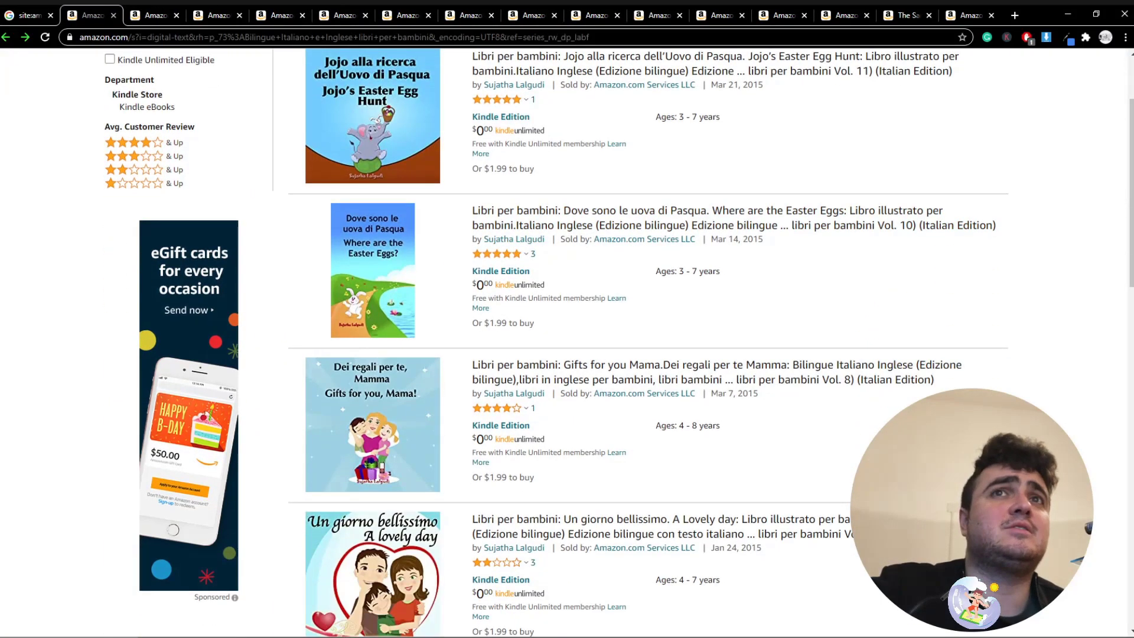
scroll(568, 343, "up", 2)
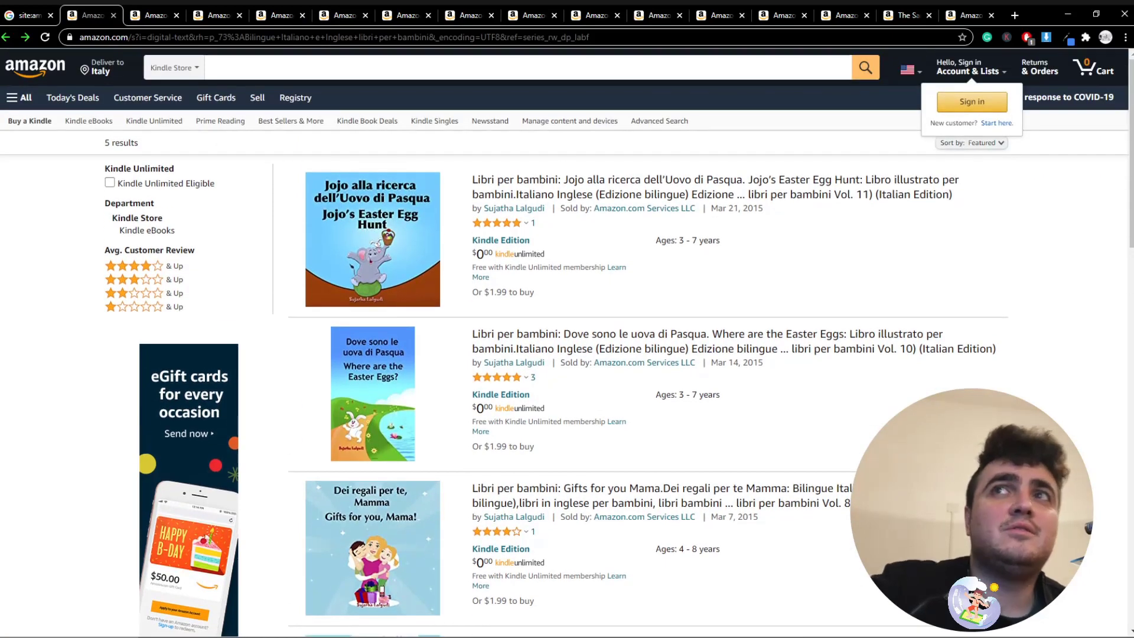
scroll(567, 342, "down", 3)
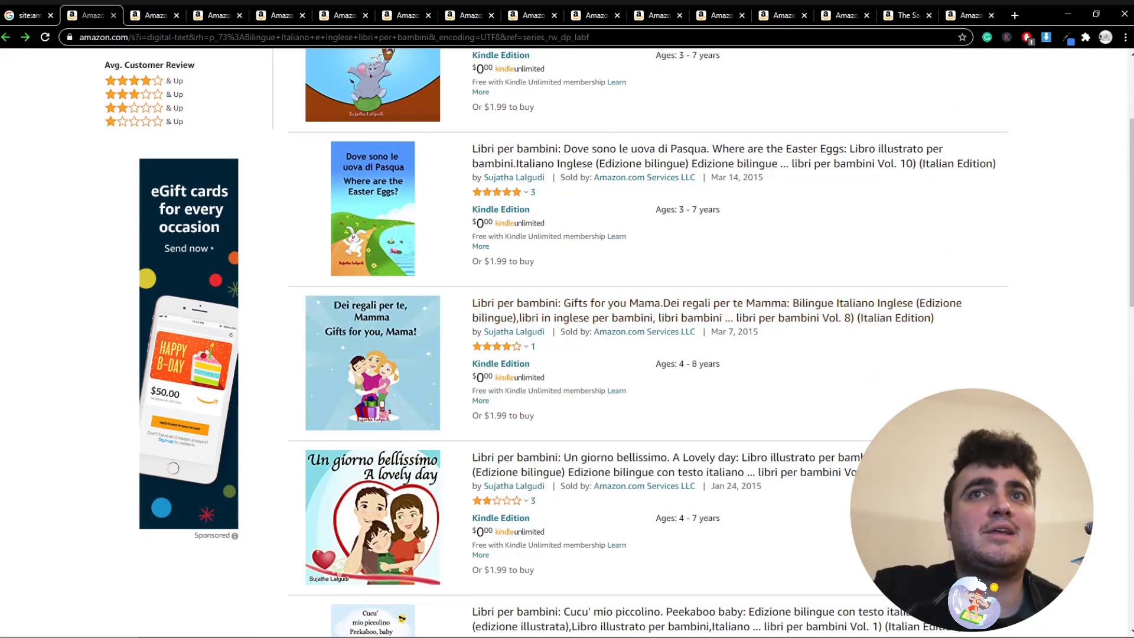
scroll(644, 334, "up", 3)
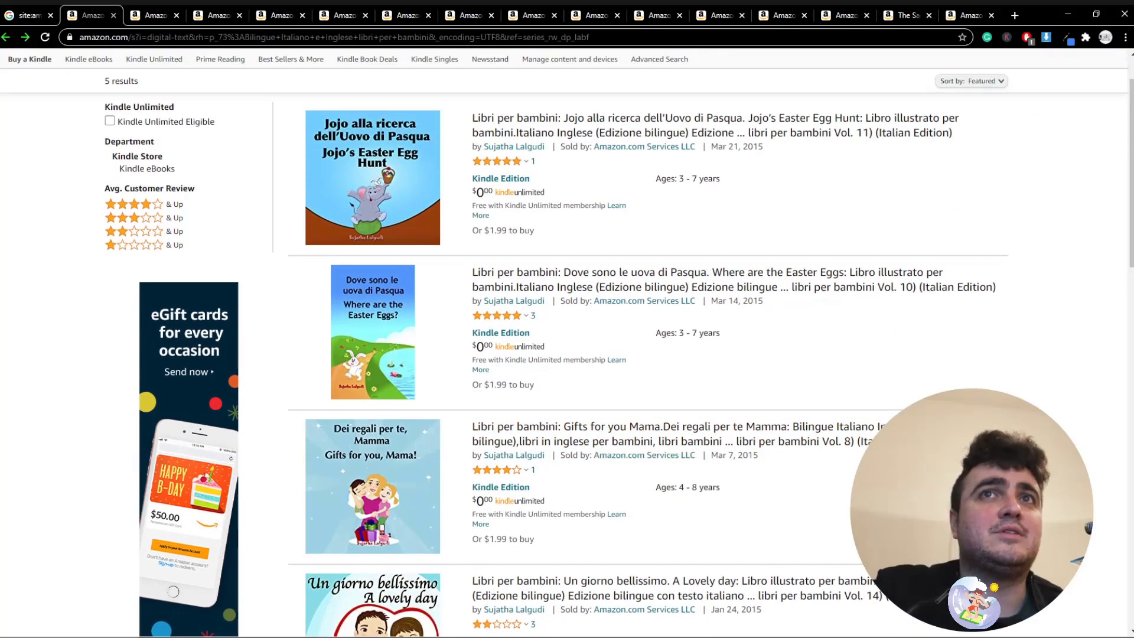
scroll(644, 336, "down", 4)
scroll(644, 336, "down", 1)
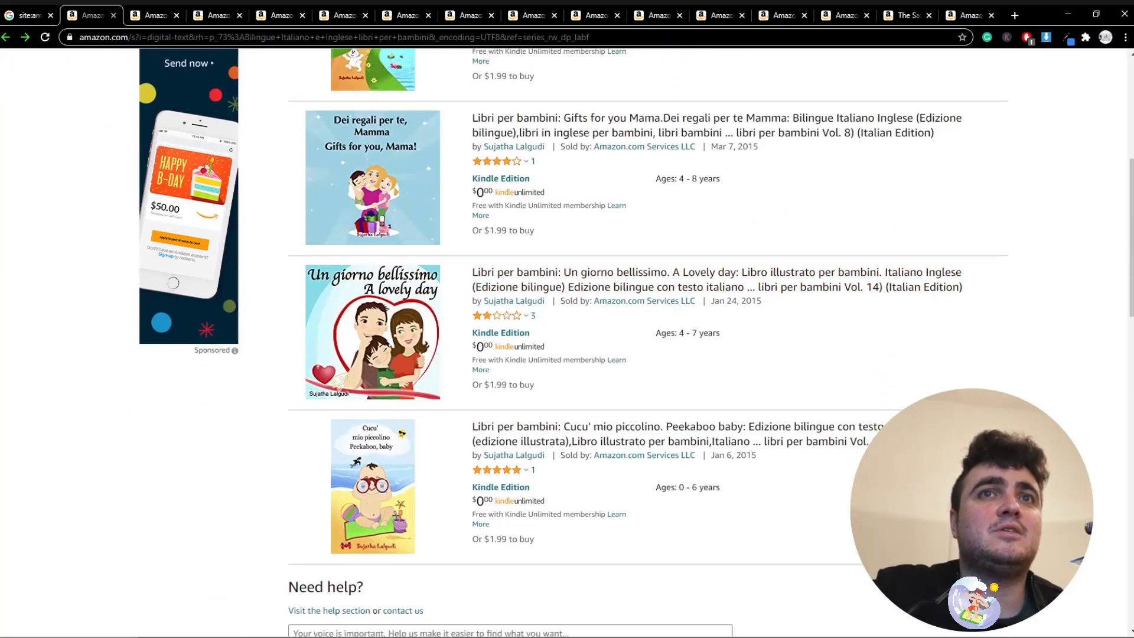
Return to the Google search and go to the second page of results
left_click(28, 15)
scroll(567, 366, "down", 1)
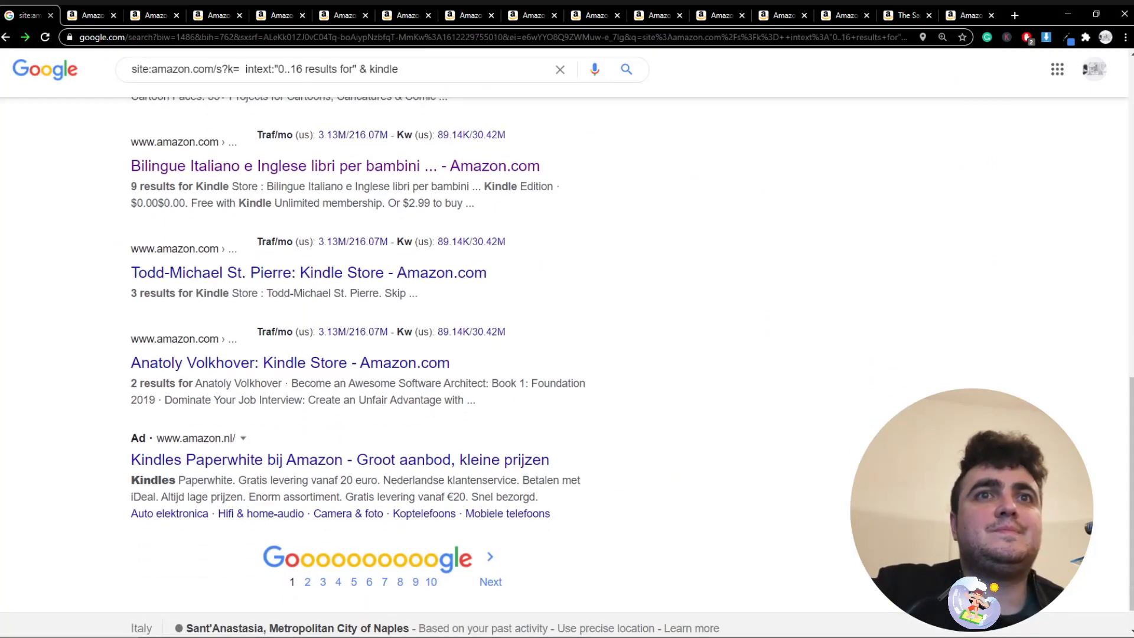
scroll(568, 366, "up", 5)
scroll(567, 367, "down", 5)
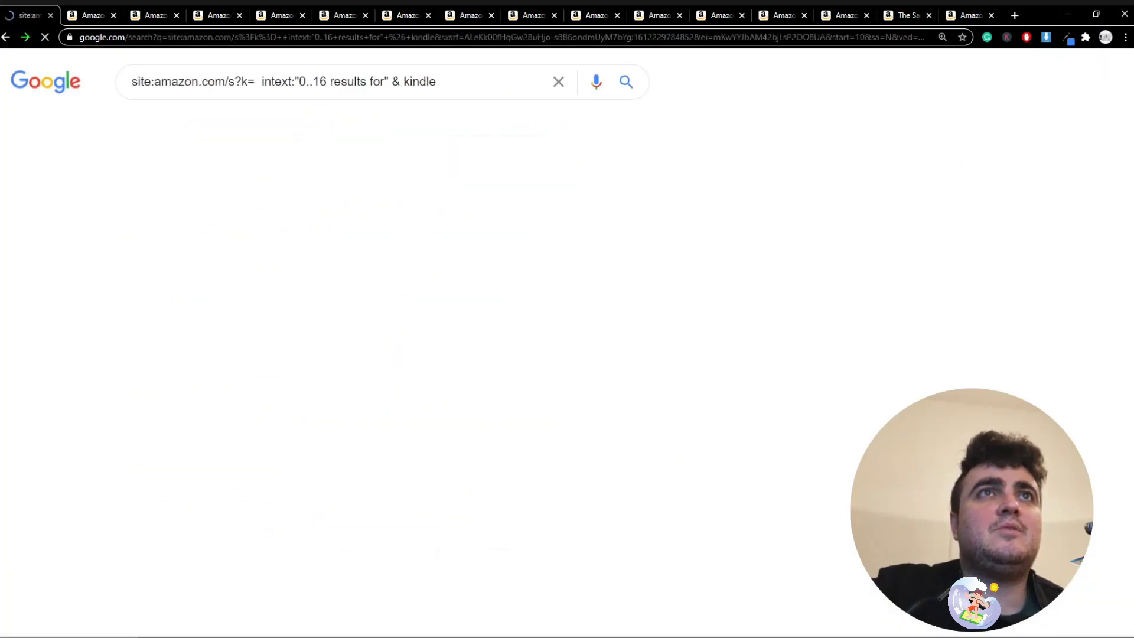
scroll(295, 280, "down", 1)
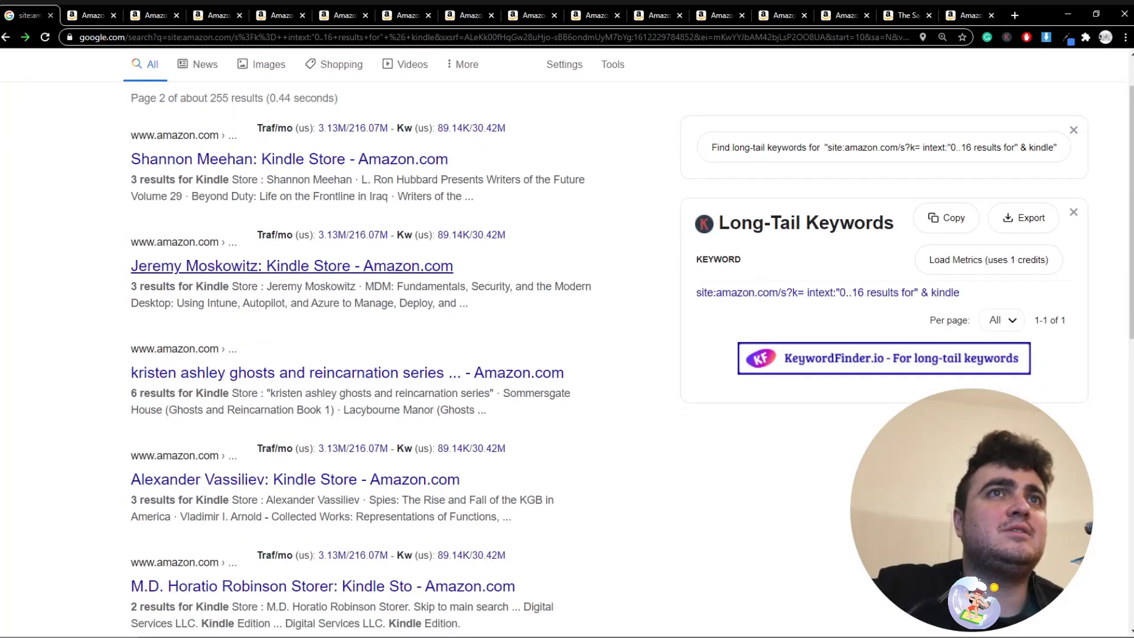
Open the second author's Kindle Store result in a new tab, check its technical books, and return to the Google results
left_click(292, 266)
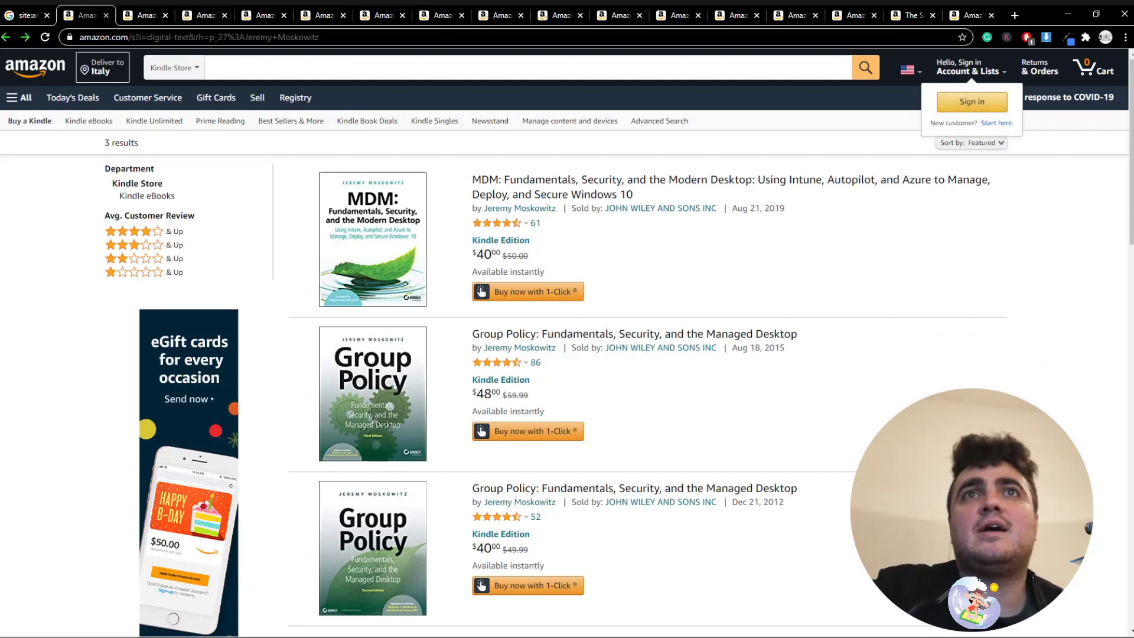
scroll(499, 355, "down", 3)
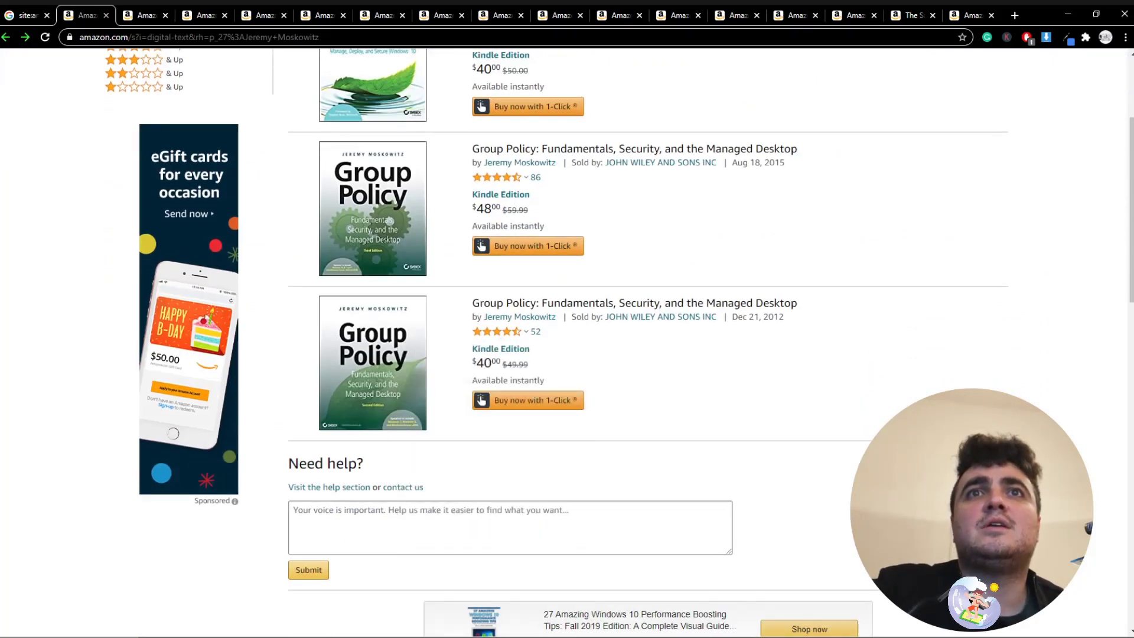
key("ctrl+shift+Tab")
Go to the third page of Google results and look through the Kindle Store listings down to its end
scroll(602, 347, "down", 5)
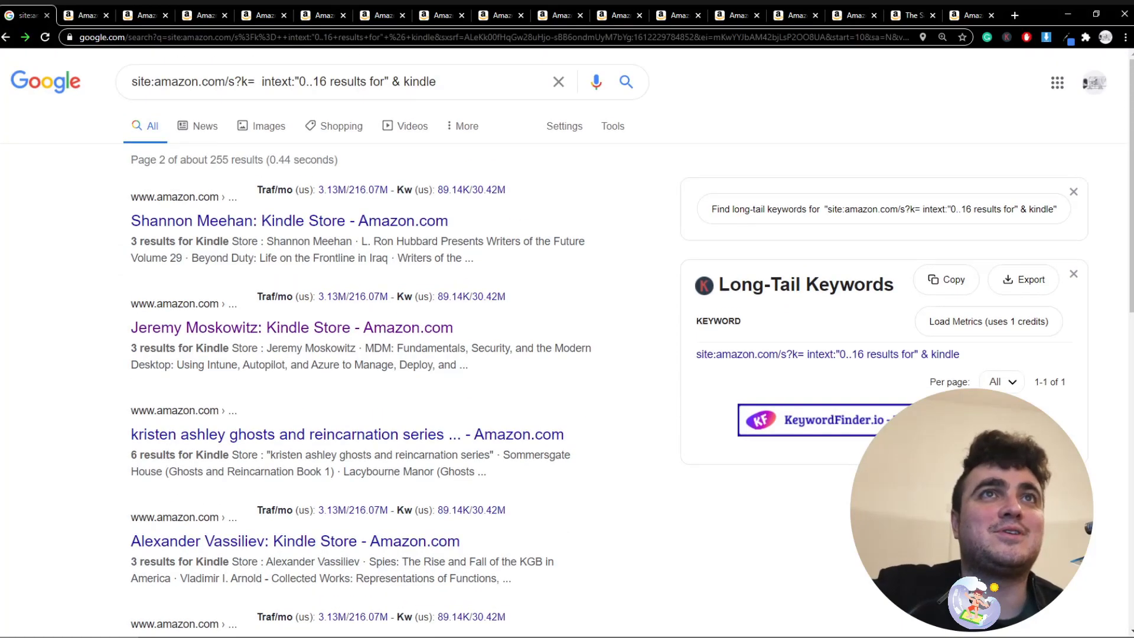
scroll(265, 490, "down", 6)
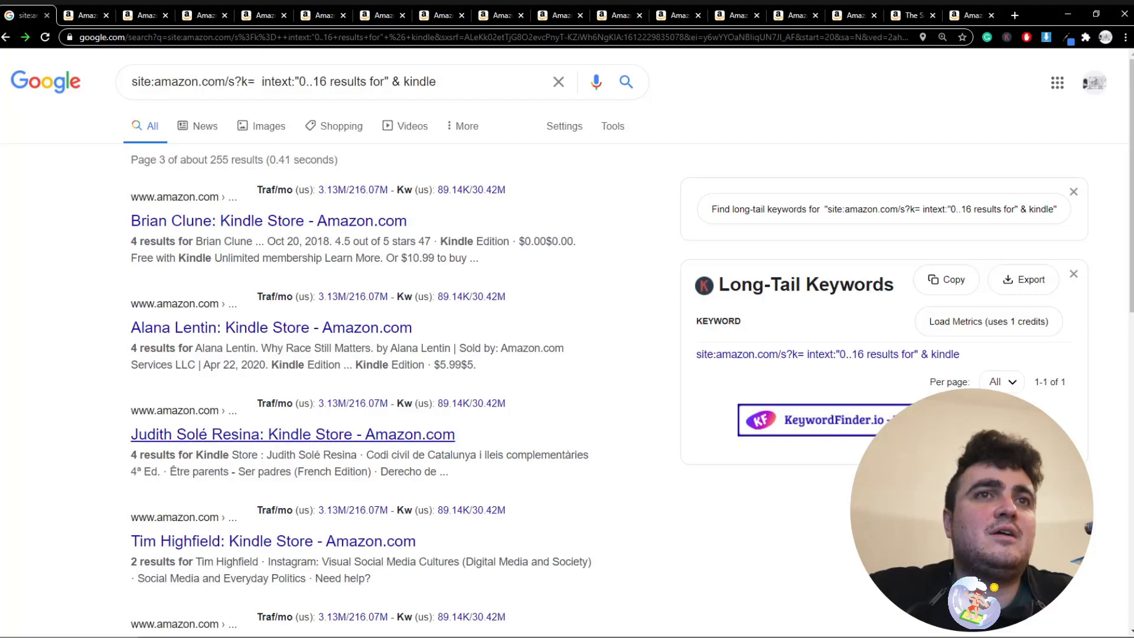
scroll(355, 355, "down", 12)
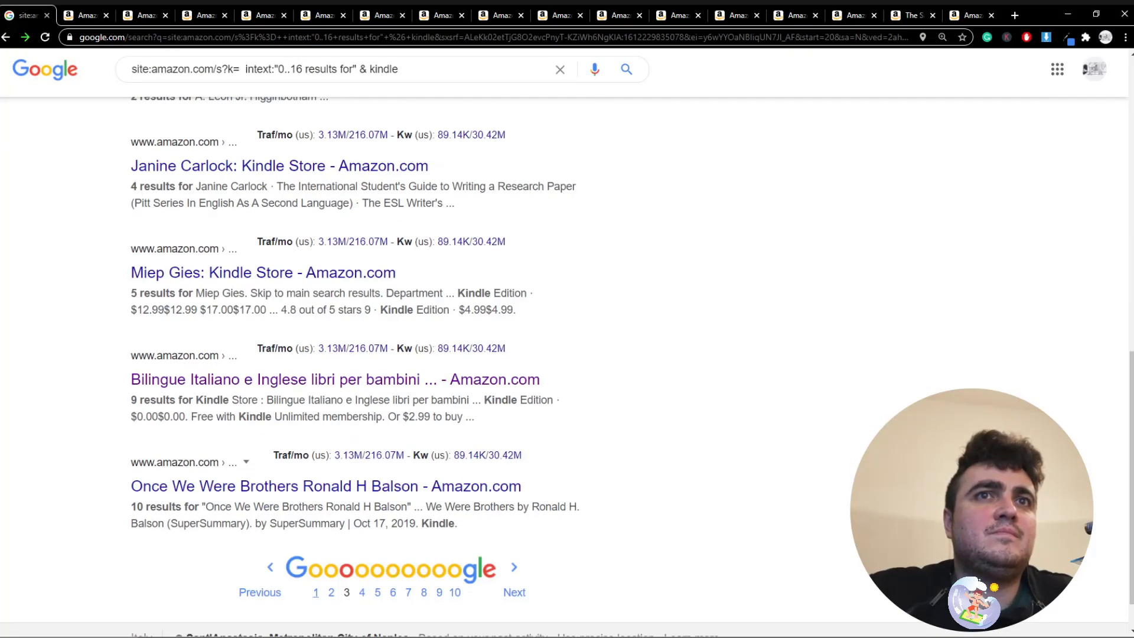
Open the "Once We Were Brothers" result in a new tab and examine the listed novels and their review counts
middle_click(326, 487)
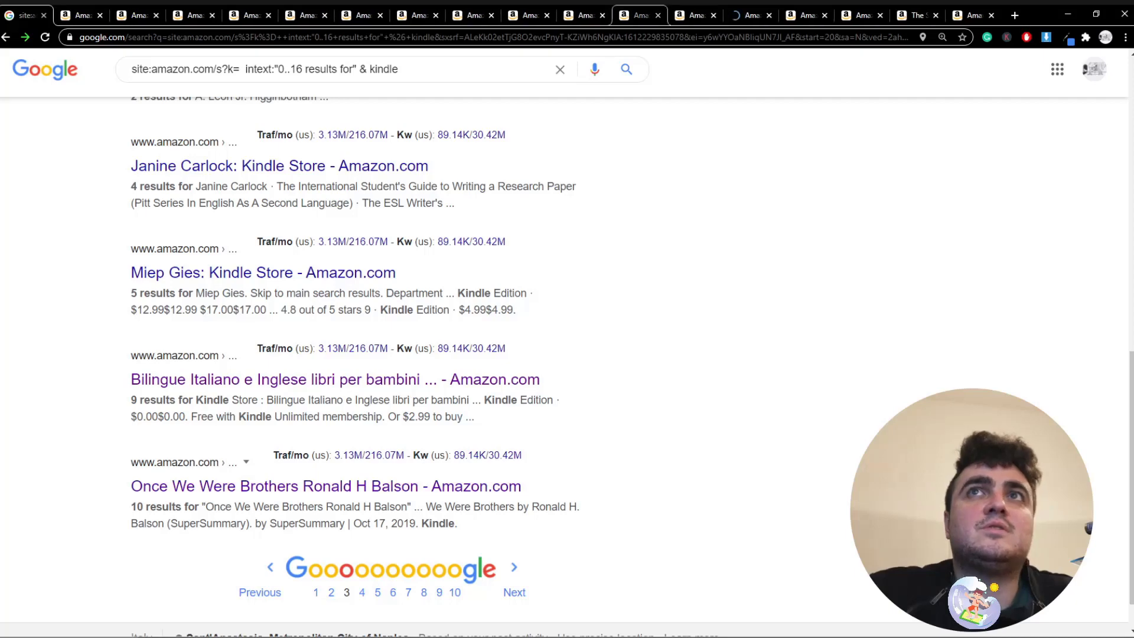
left_click(81, 15)
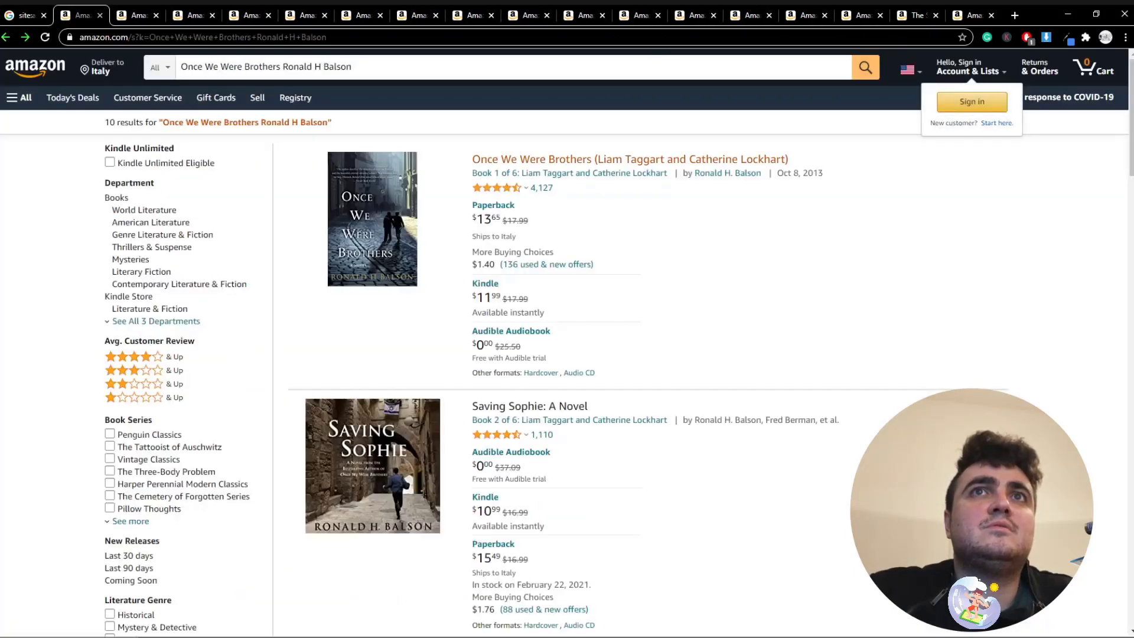
left_click(499, 188)
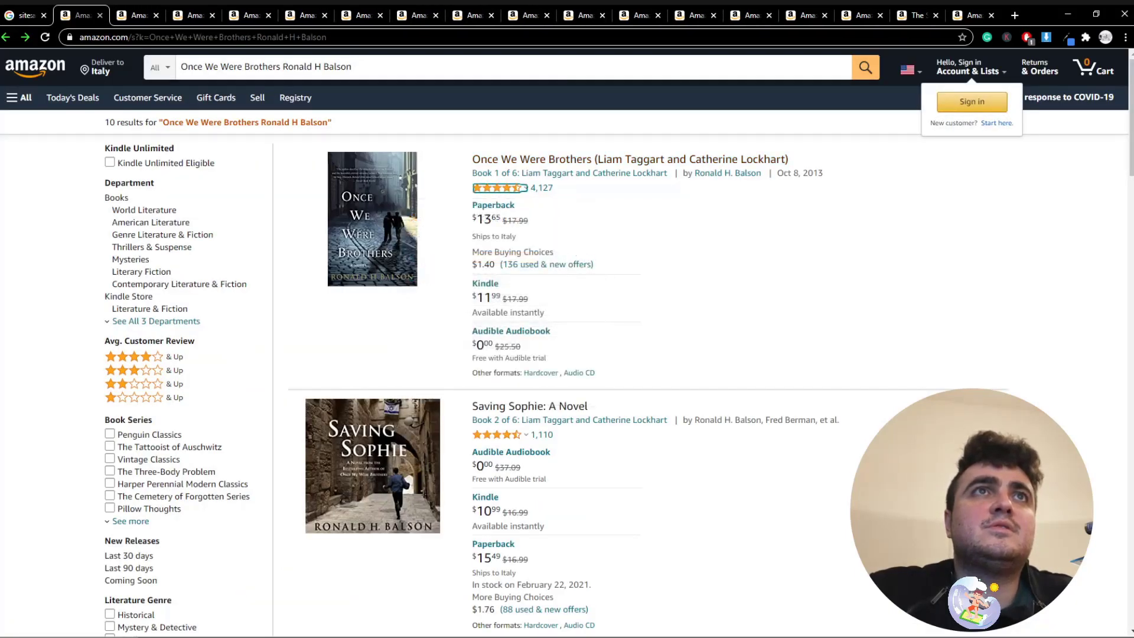
scroll(567, 343, "down", 4)
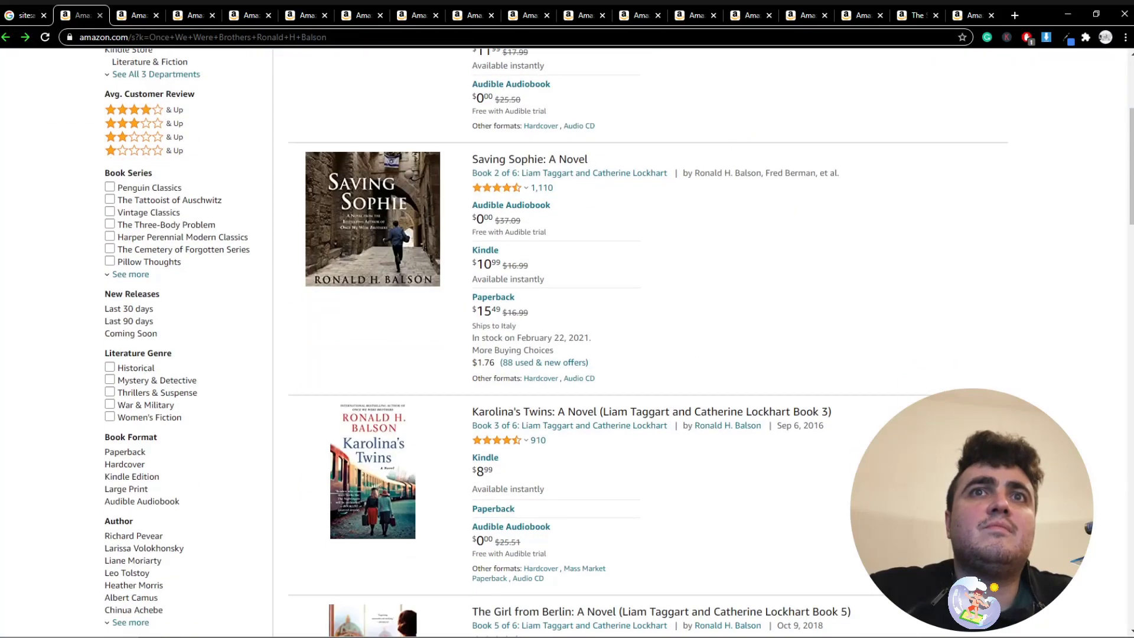
scroll(567, 343, "down", 6)
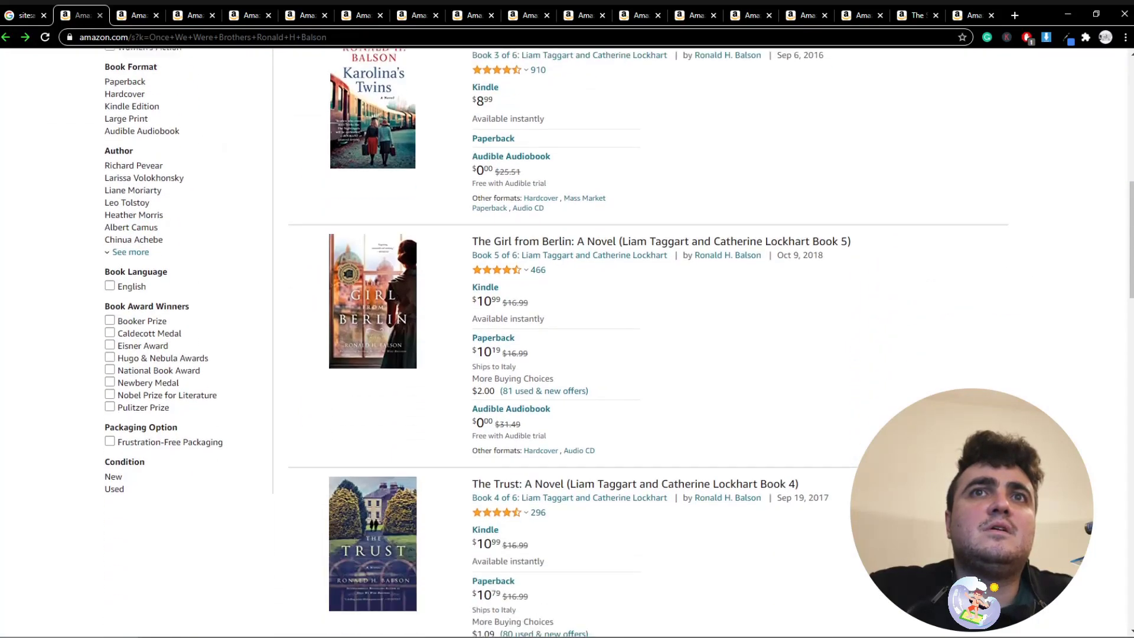
Return to Google and examine the Kindle Store pages found by site:amazon.com intext:"14 results for" intext:kindle
left_click(25, 15)
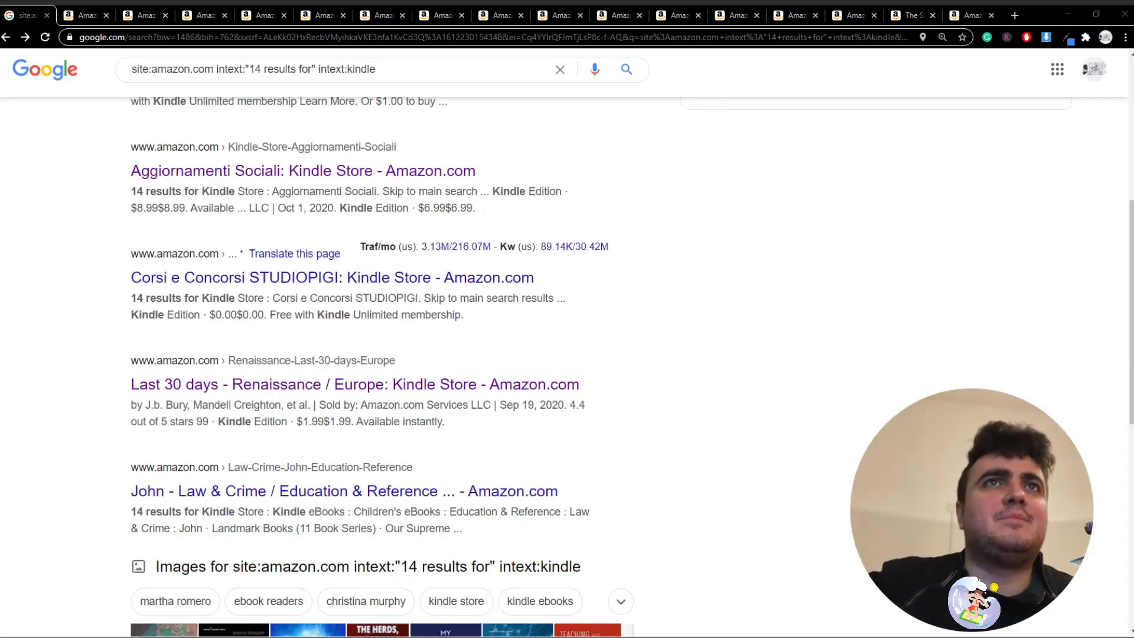
scroll(390, 354, "up", 6)
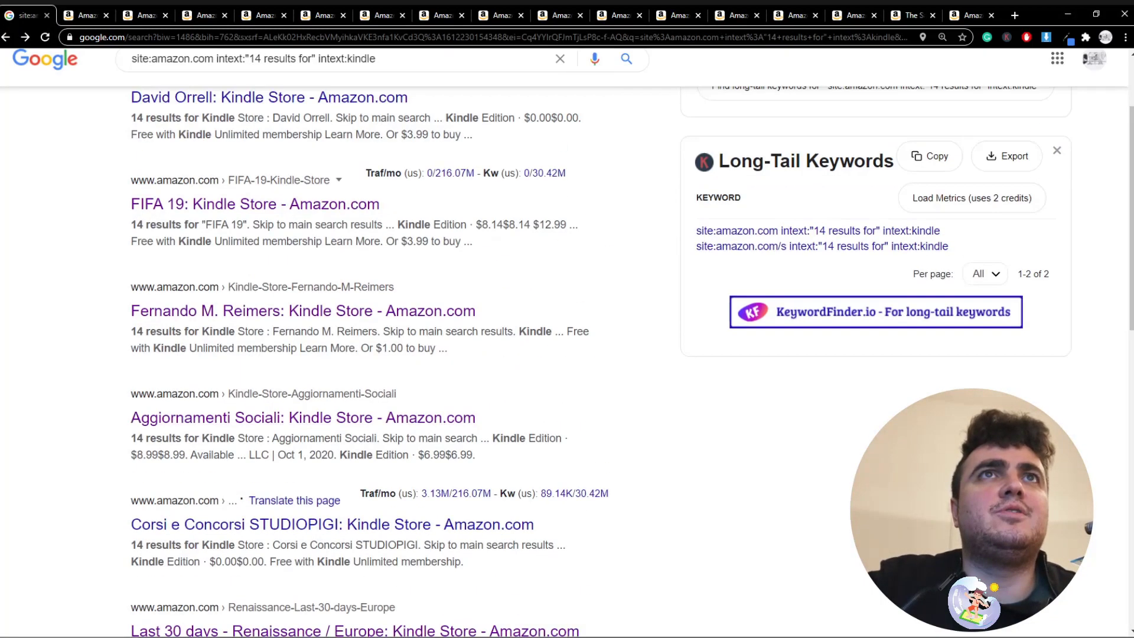
scroll(390, 355, "down", 5)
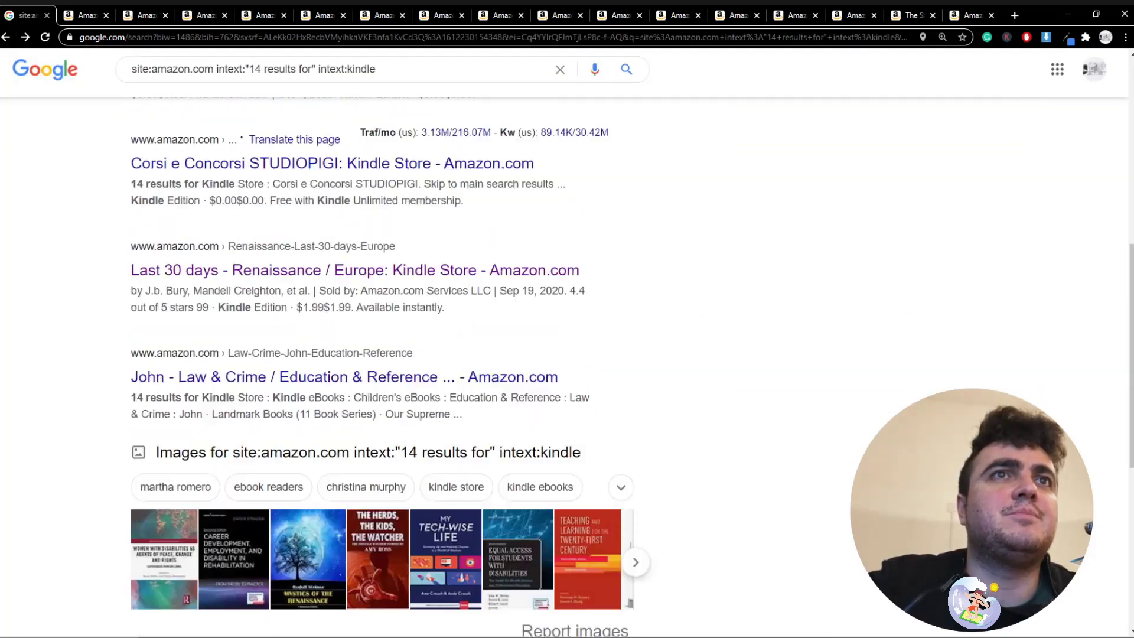
scroll(390, 355, "up", 5)
Change the quoted phrase in the query to "2 results for" and run the search again
left_click(280, 82)
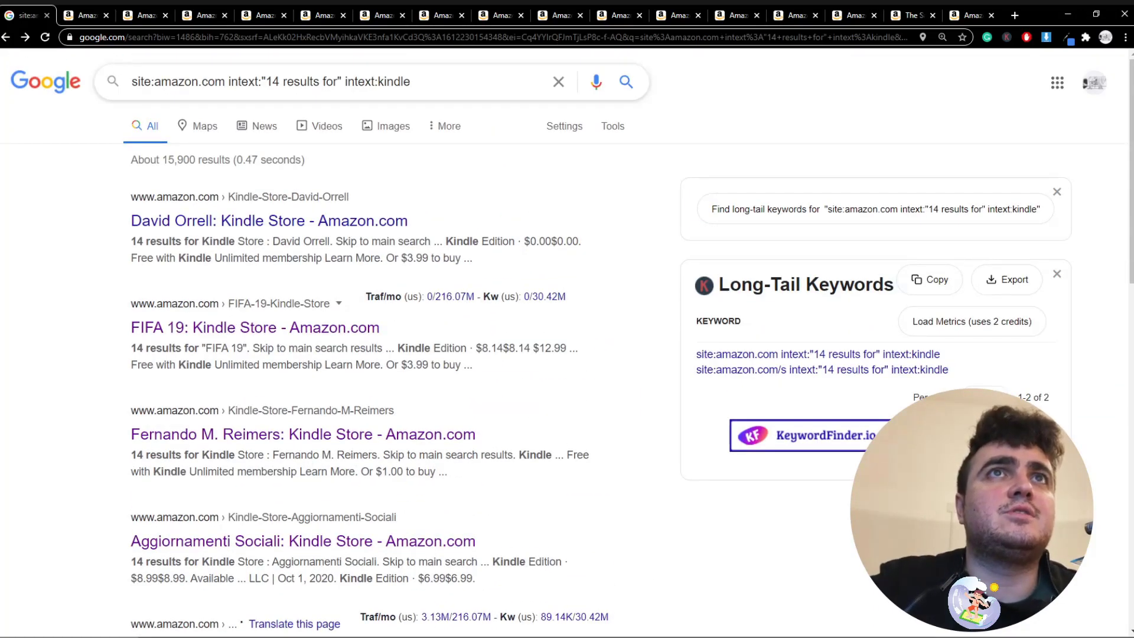
key("BackSpace")
key("BackSpace")
type("2")
key("Return")
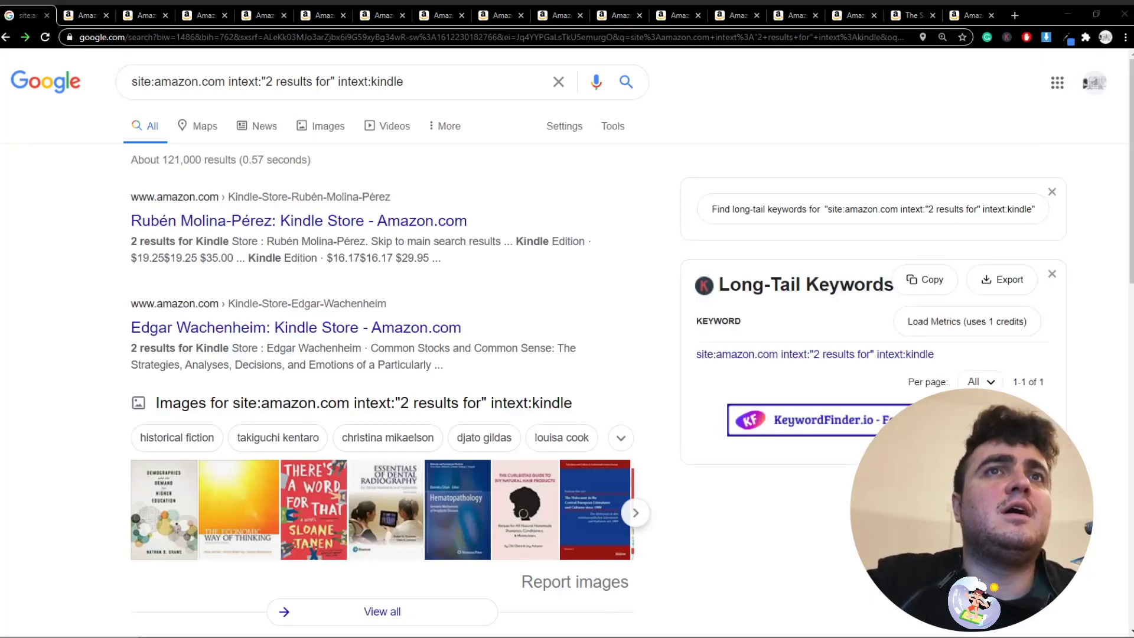
Open the first author's Kindle Store result in a new tab, check its dinosaur books, and highlight the author's name in the Google result
key("alt+Tab")
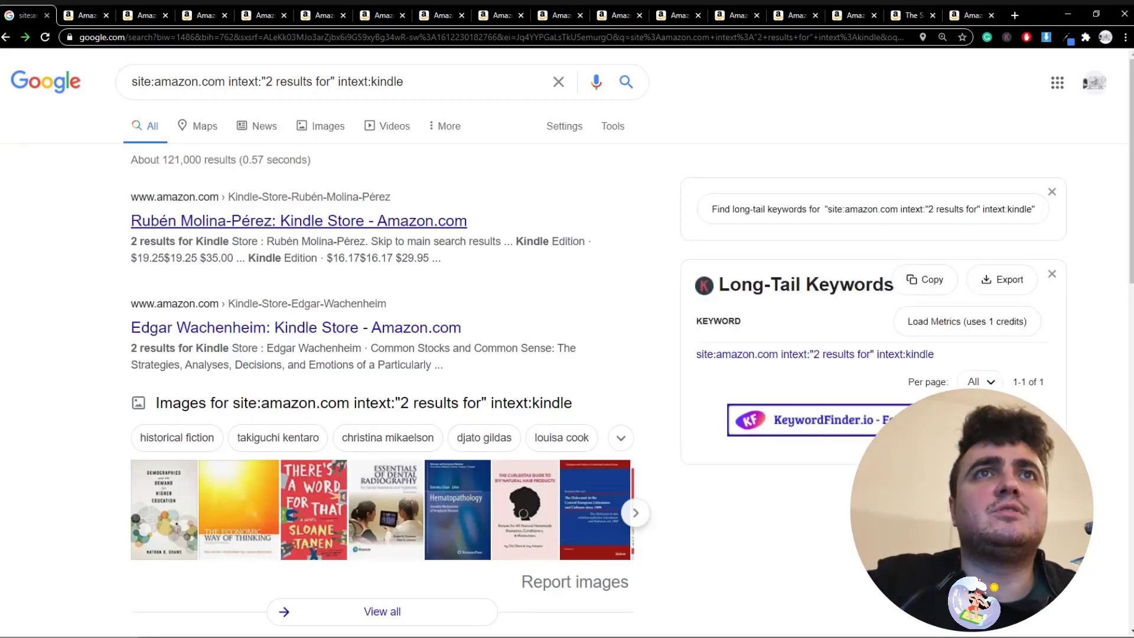
middle_click(299, 221)
left_click(78, 15)
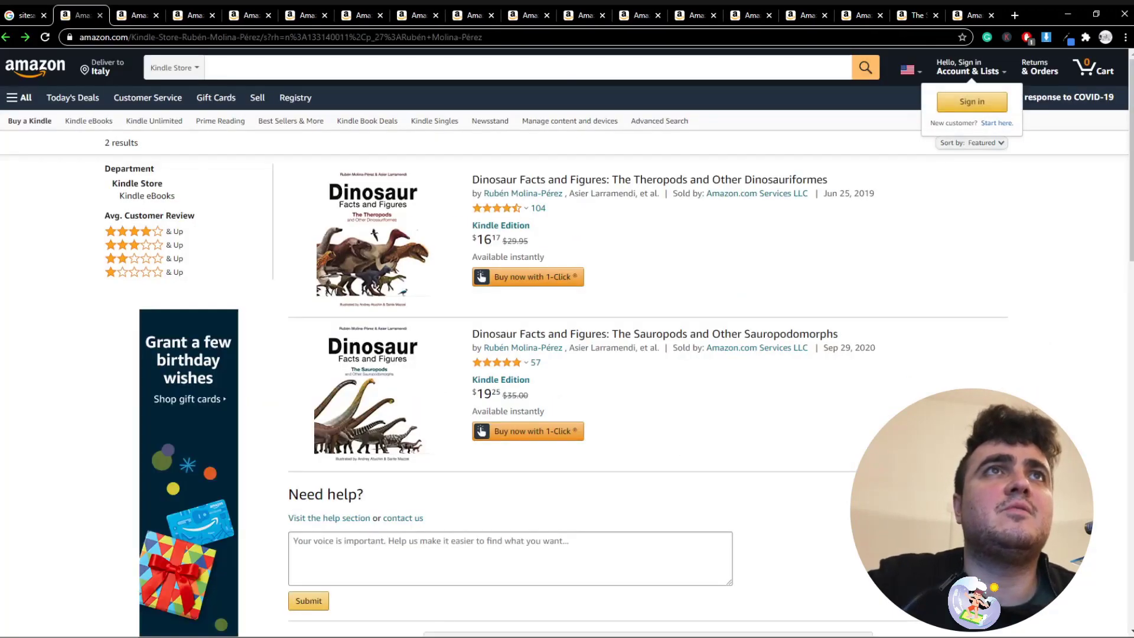
left_click(25, 15)
left_click_drag(131, 221, 276, 221)
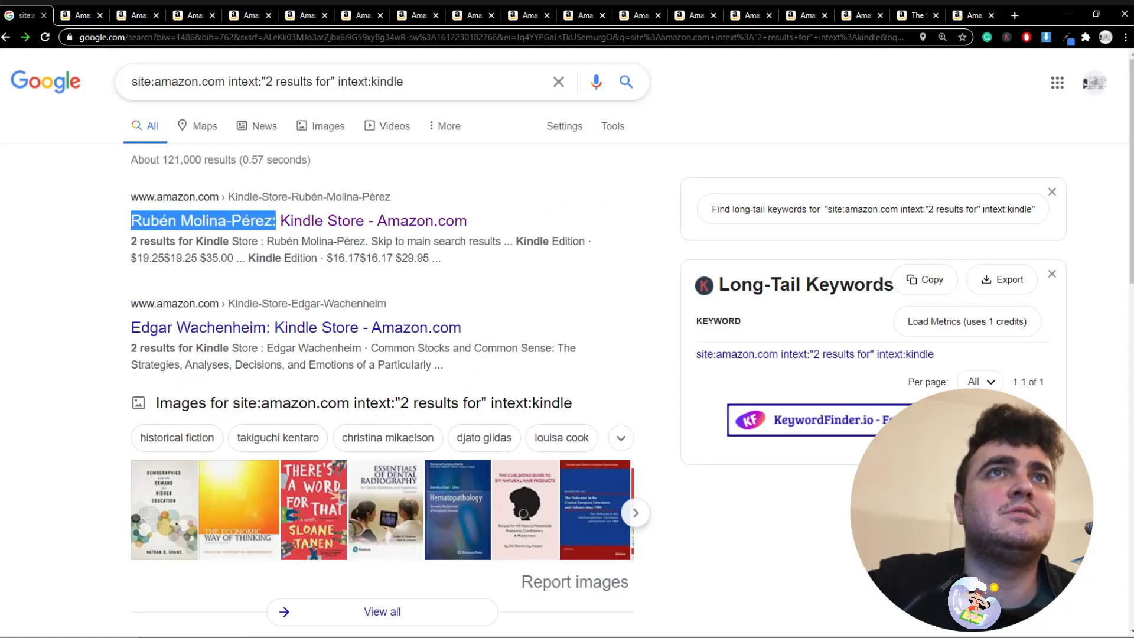
Open the "Coming Soon - Russian / Language Instruction" result from the Google list
scroll(390, 355, "down", 4)
scroll(354, 326, "down", 2)
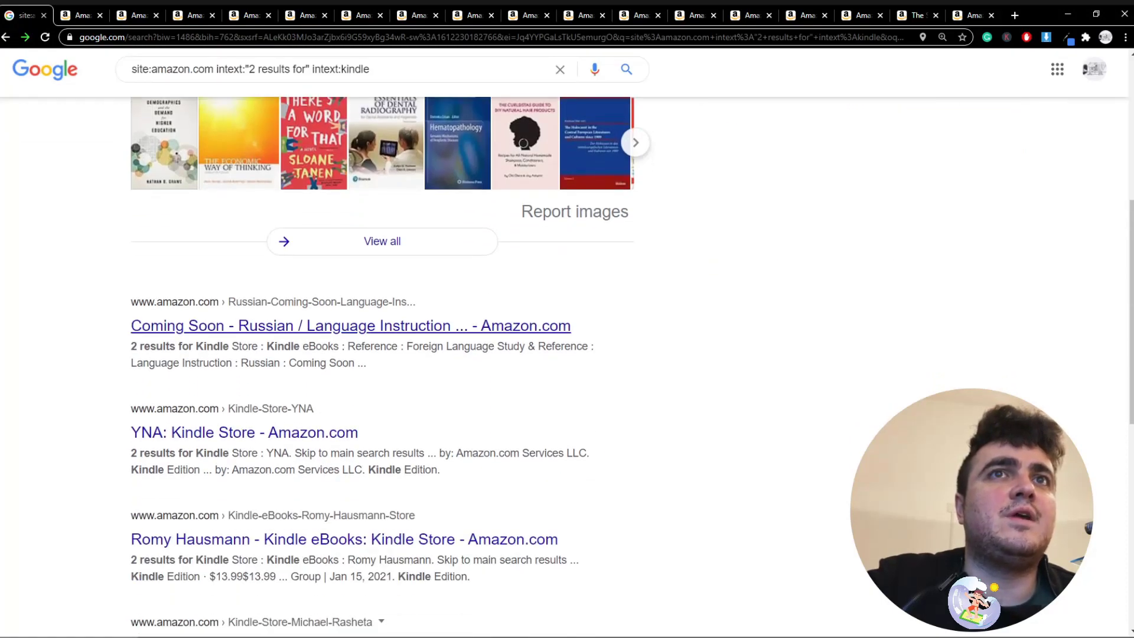
left_click(354, 326)
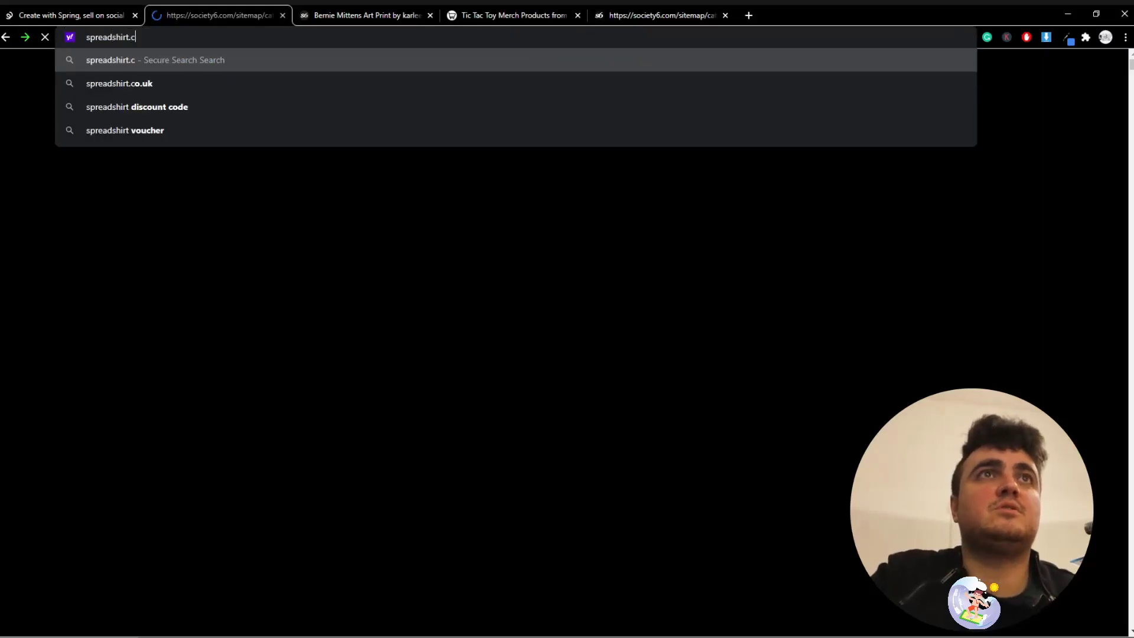
Load spreadshirt.com, dismiss its location and coupon pop-ups, and search the marketplace for "bernie"
key("Return")
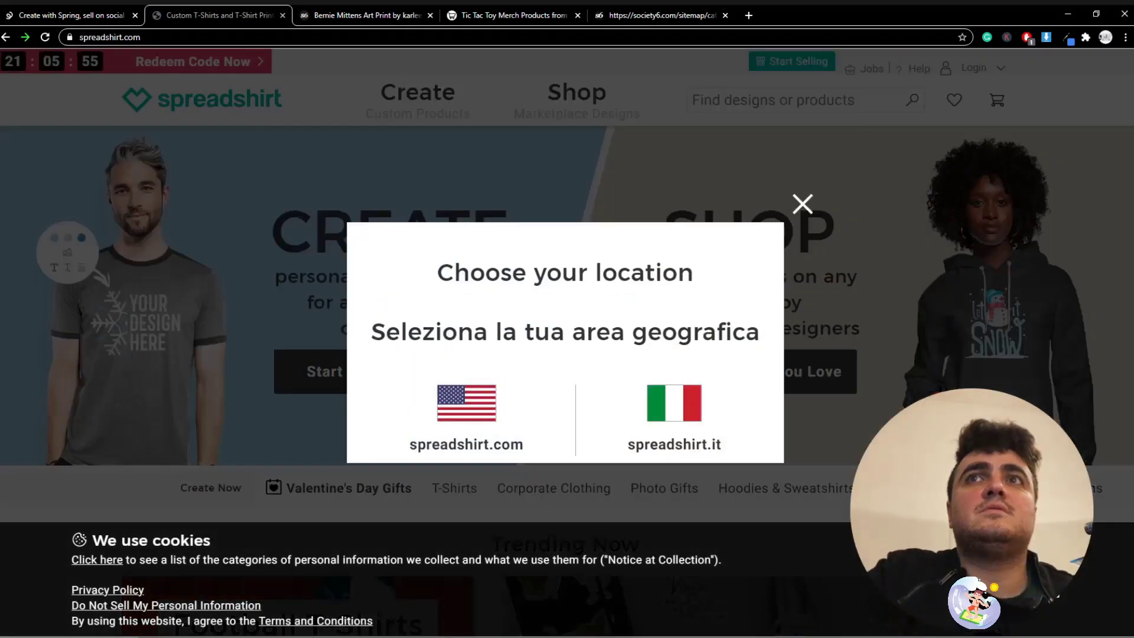
left_click(803, 204)
left_click(785, 100)
type("hello")
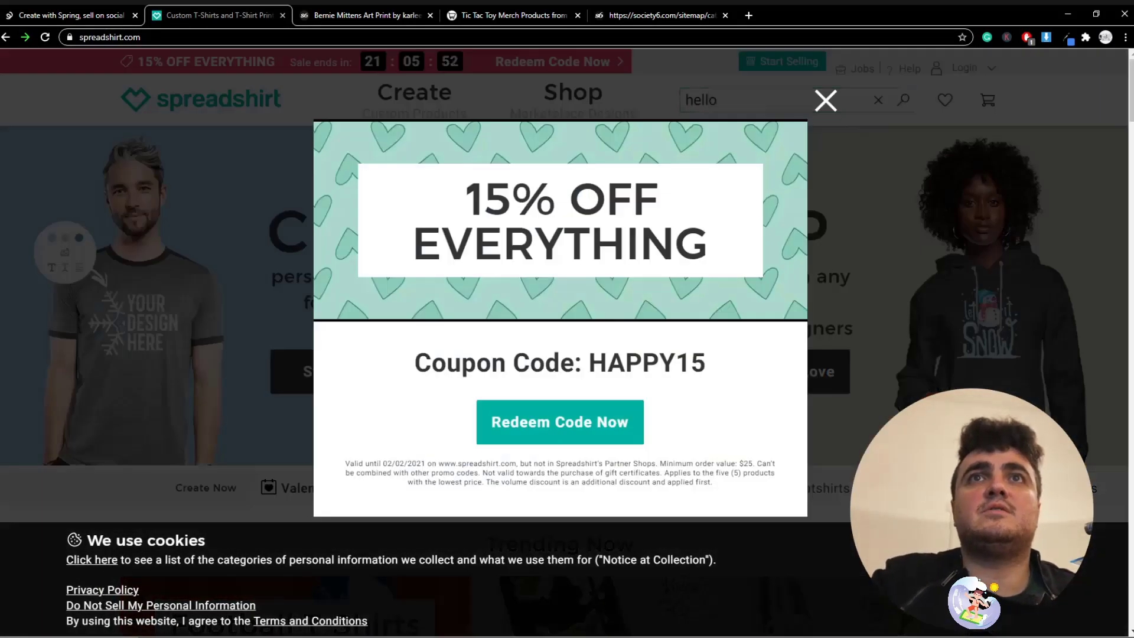
key("Escape")
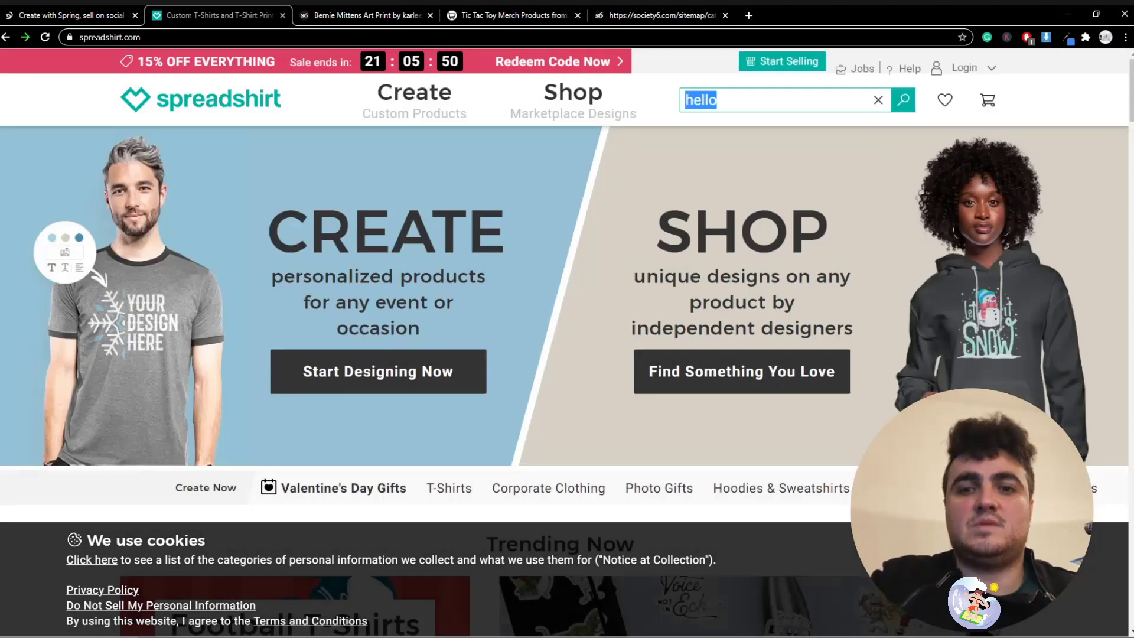
key("Return")
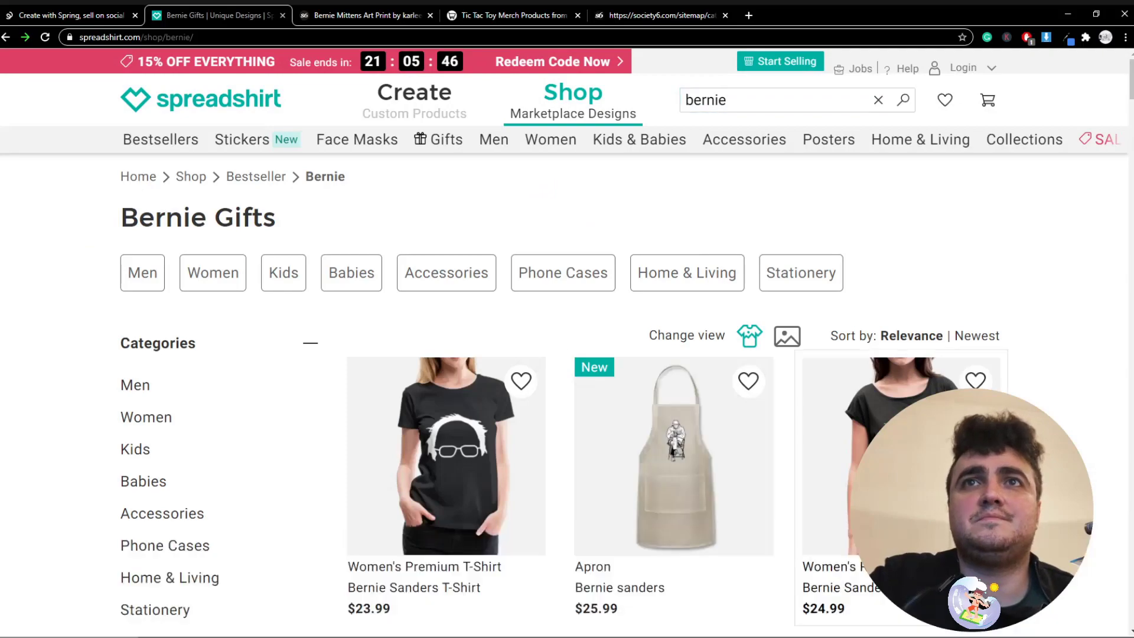
Search the Bernie results page for the text "result" and examine its listings down to the page navigation
scroll(567, 354, "down", 1)
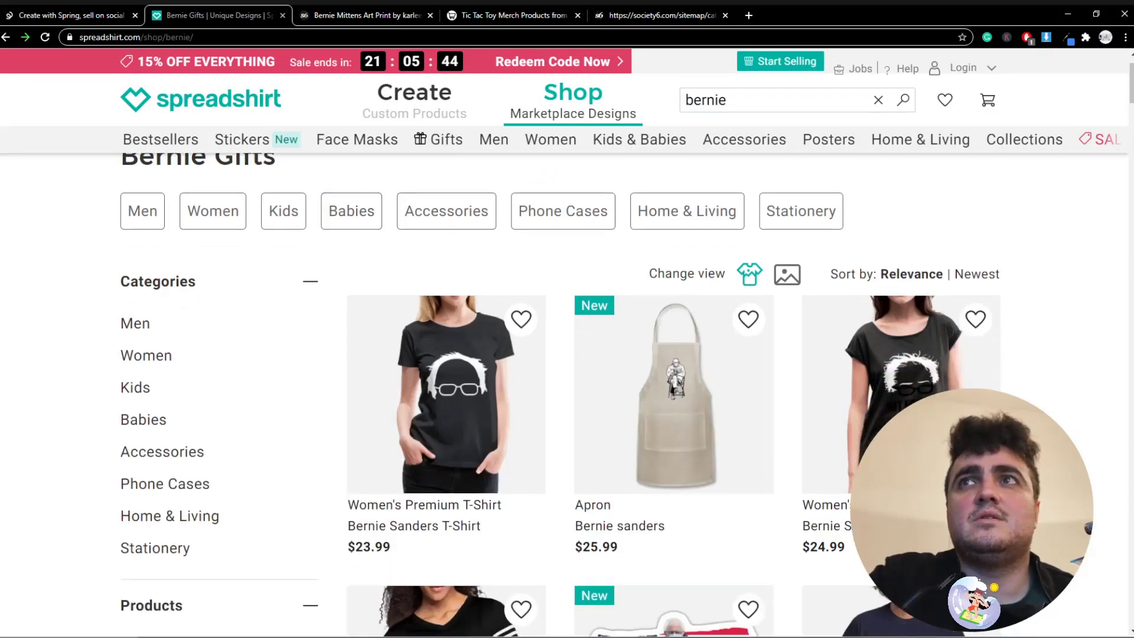
scroll(567, 354, "down", 10)
key("ctrl+f")
type("result")
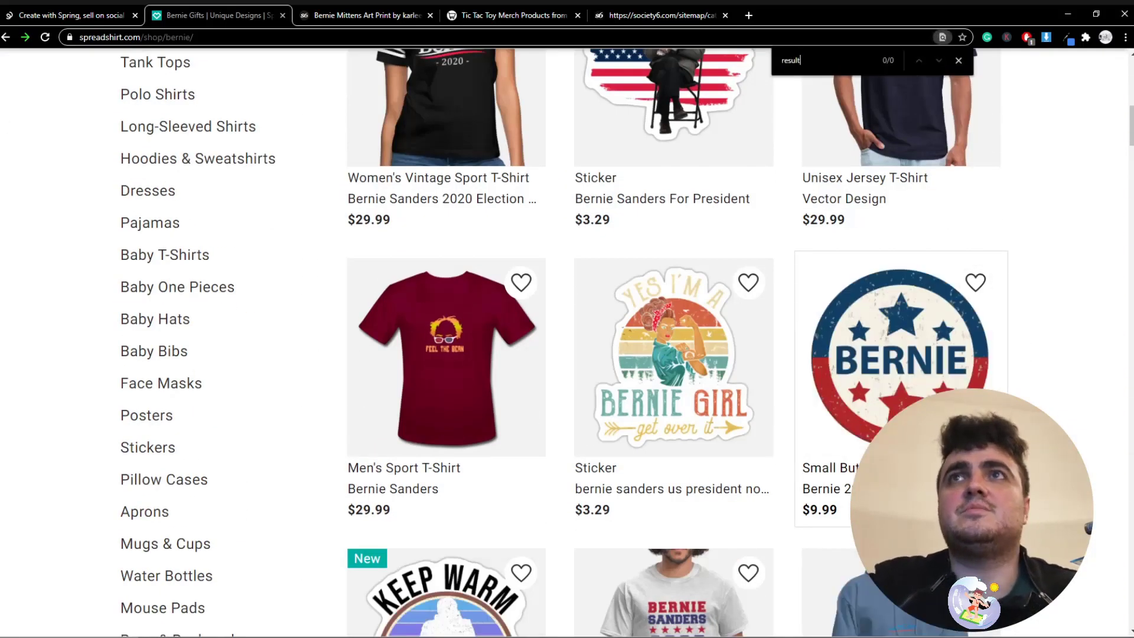
scroll(567, 343, "down", 20)
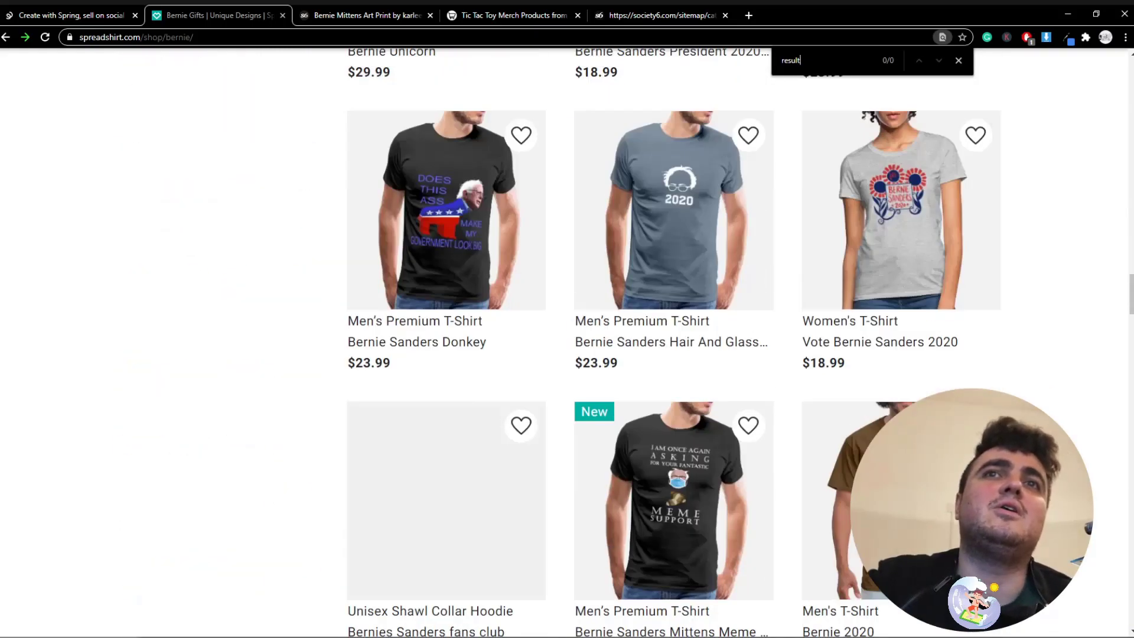
scroll(567, 343, "down", 12)
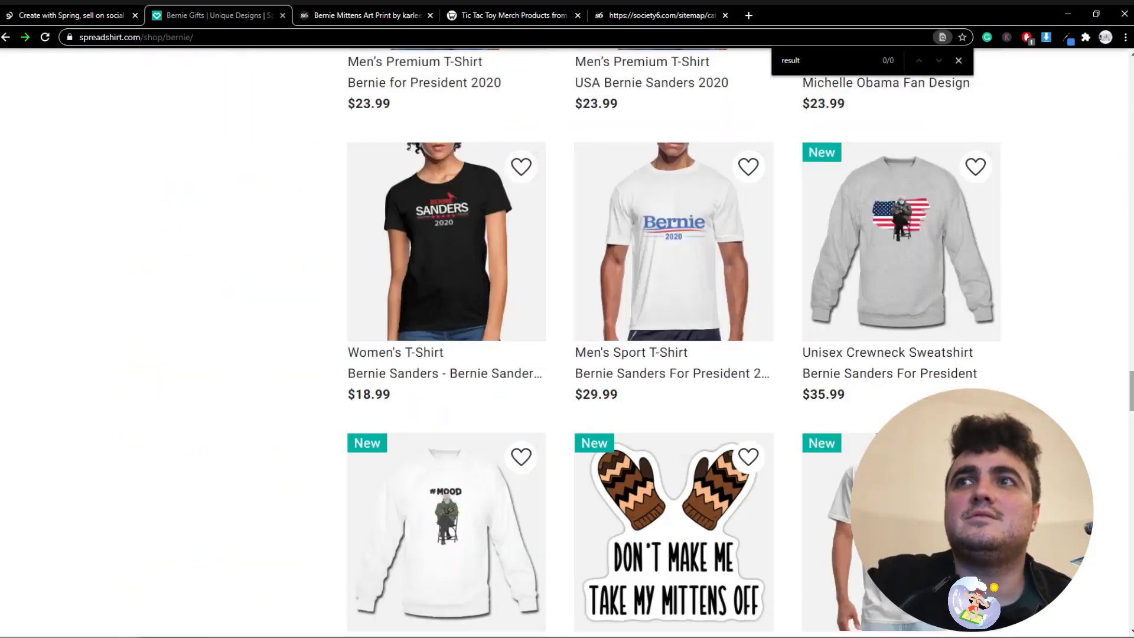
scroll(567, 343, "down", 15)
scroll(567, 343, "up", 5)
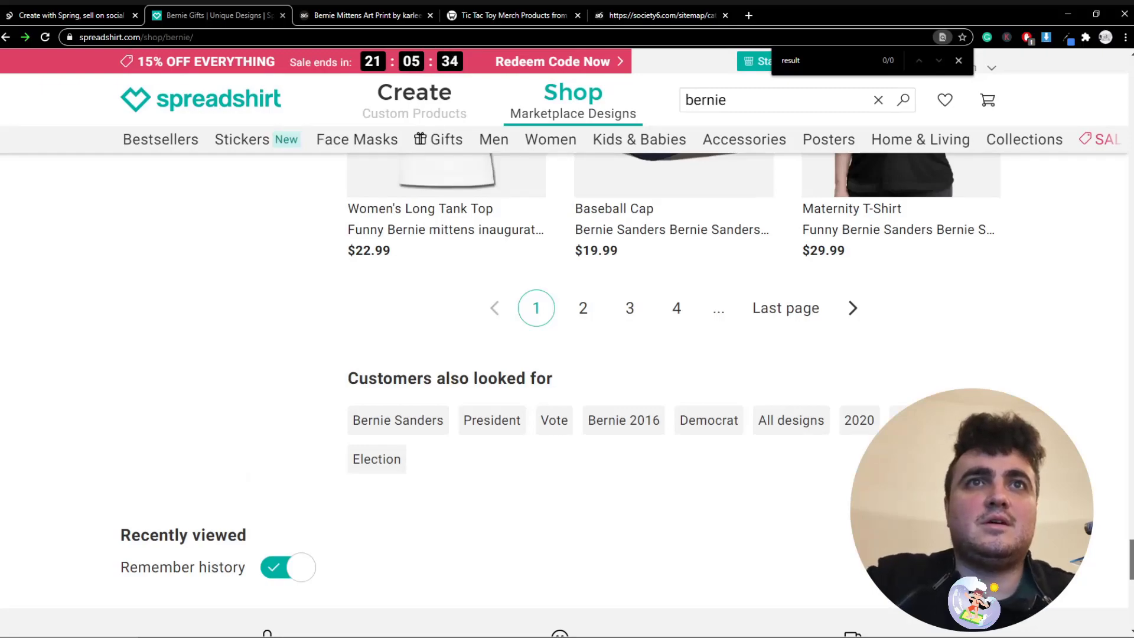
scroll(567, 343, "down", 8)
scroll(567, 343, "up", 6)
scroll(567, 342, "up", 15)
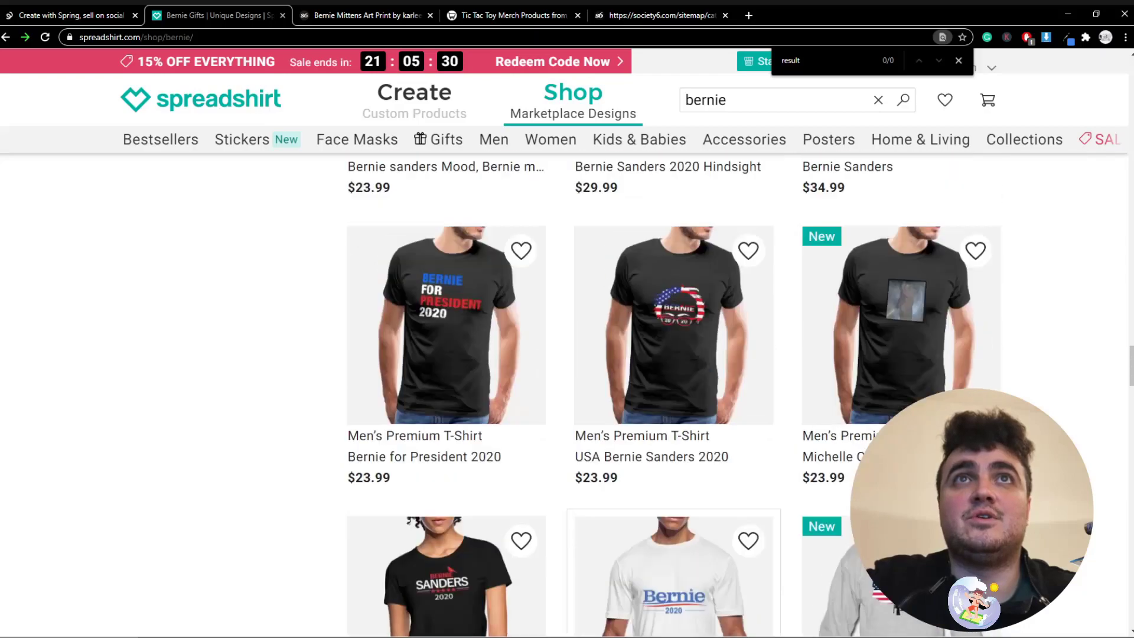
scroll(567, 343, "up", 12)
Open the Kids' Long Sleeves category, dismiss the location pop-up, and search the page for "result"
mouse_move(639, 139)
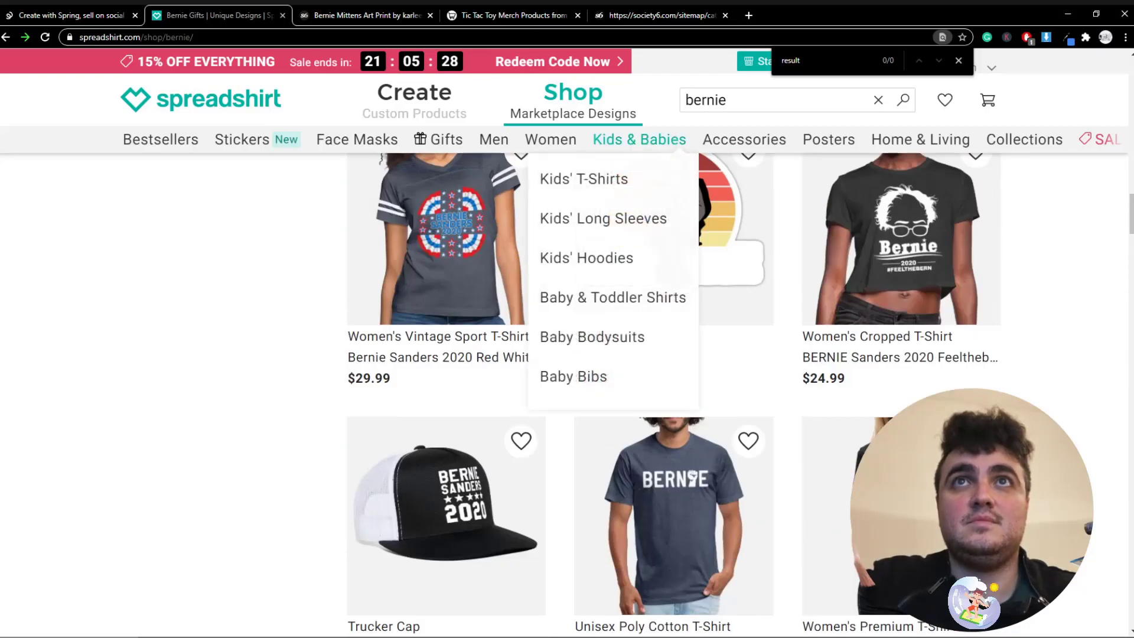
left_click(603, 218)
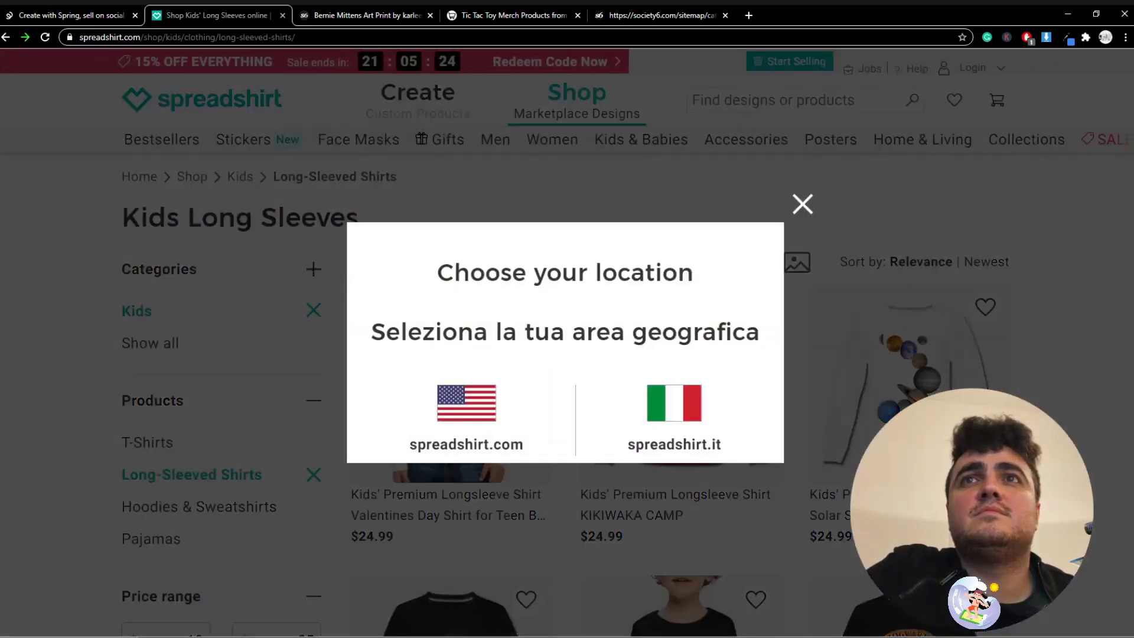
left_click(803, 204)
key("ctrl+f")
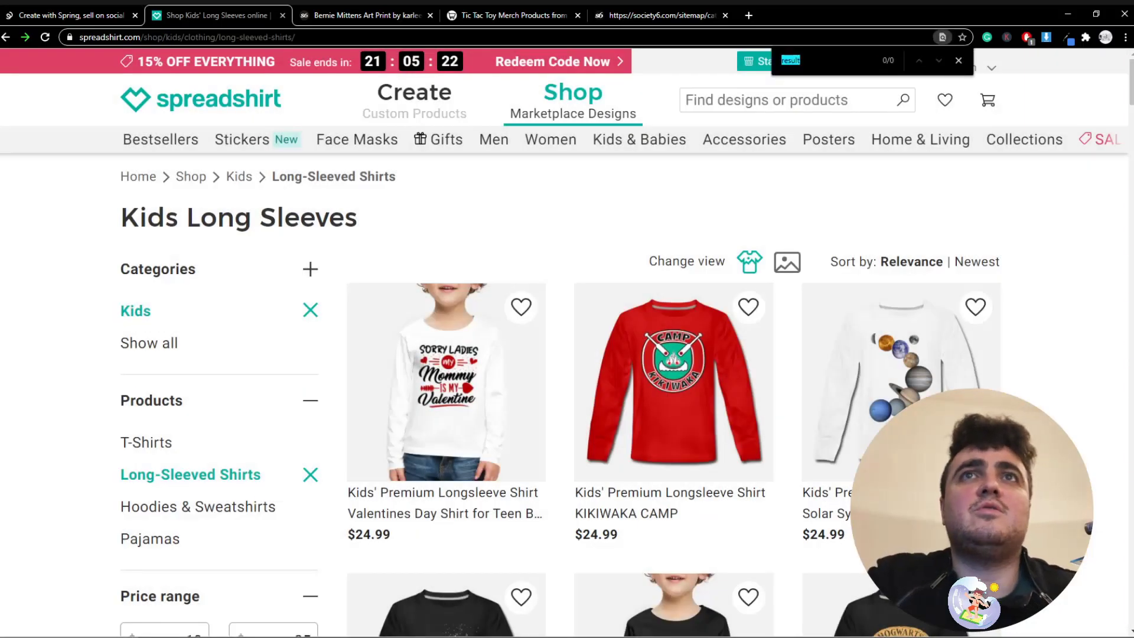
type("resu")
scroll(567, 354, "up", 6)
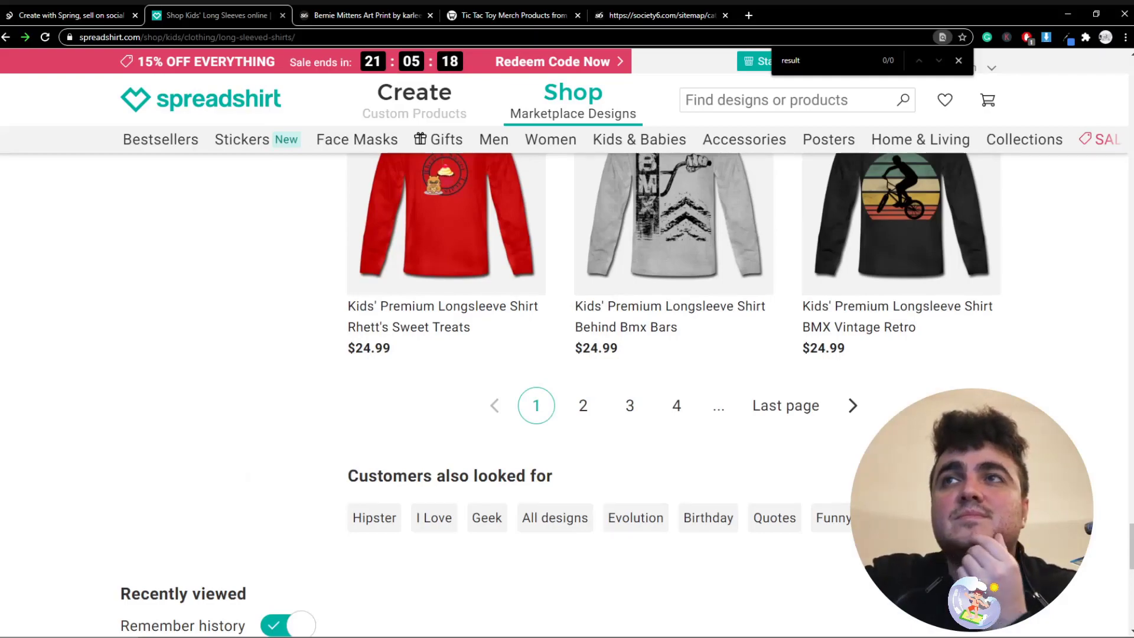
Open page 2 of the Kids Long Sleeves listings and highlight the page parameter in its URL
mouse_move(1131, 547)
left_mouse_down()
mouse_move(1132, 281)
mouse_move(1131, 597)
mouse_move(1131, 561)
left_mouse_up()
scroll(567, 354, "up", 10)
scroll(567, 355, "down", 4)
scroll(568, 354, "down", 6)
left_click(583, 222)
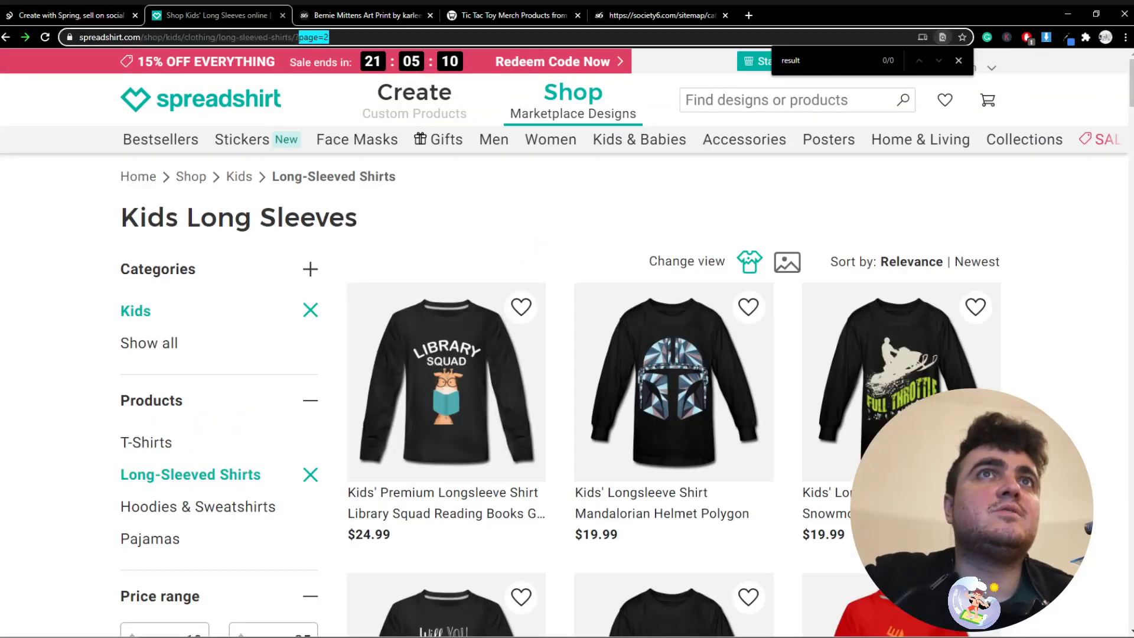
left_click_drag(329, 37, 295, 37)
left_click(449, 207)
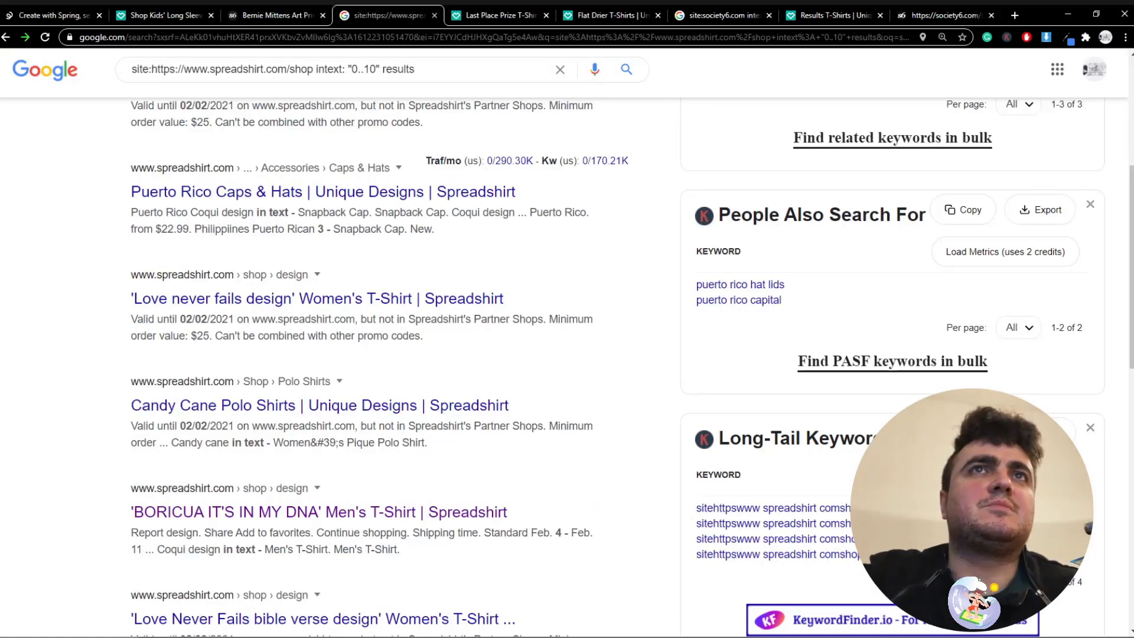
Replace the "0..10" results part of the Spreadshirt Google query with the phrase "page 1 of 1" and run it
scroll(381, 367, "up", 5)
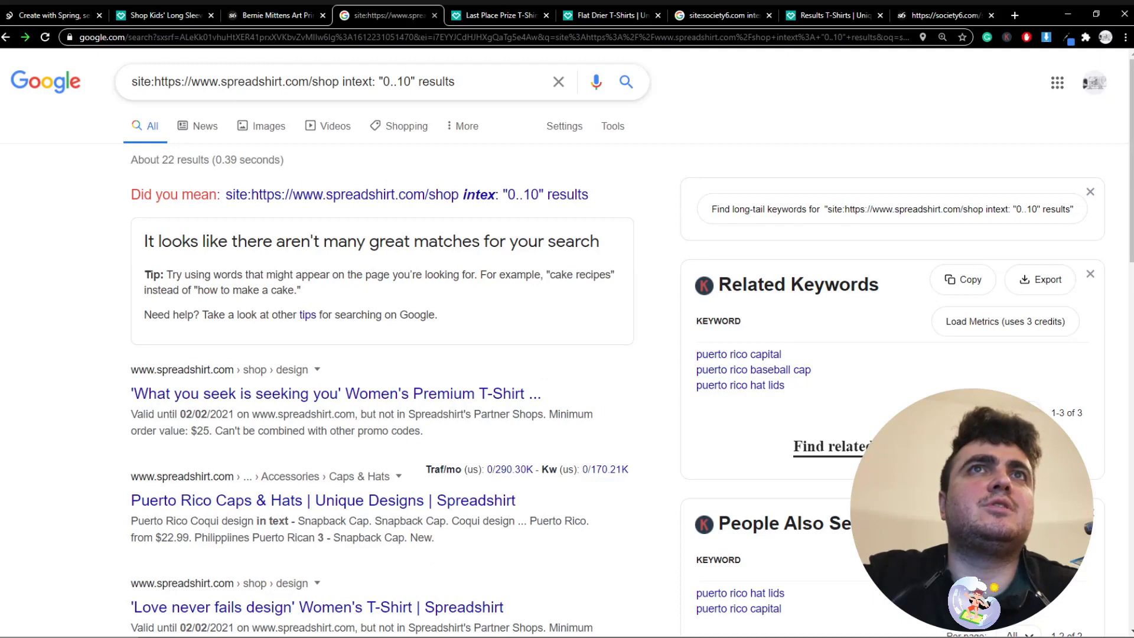
left_click_drag(456, 82, 383, 81)
key("BackSpace")
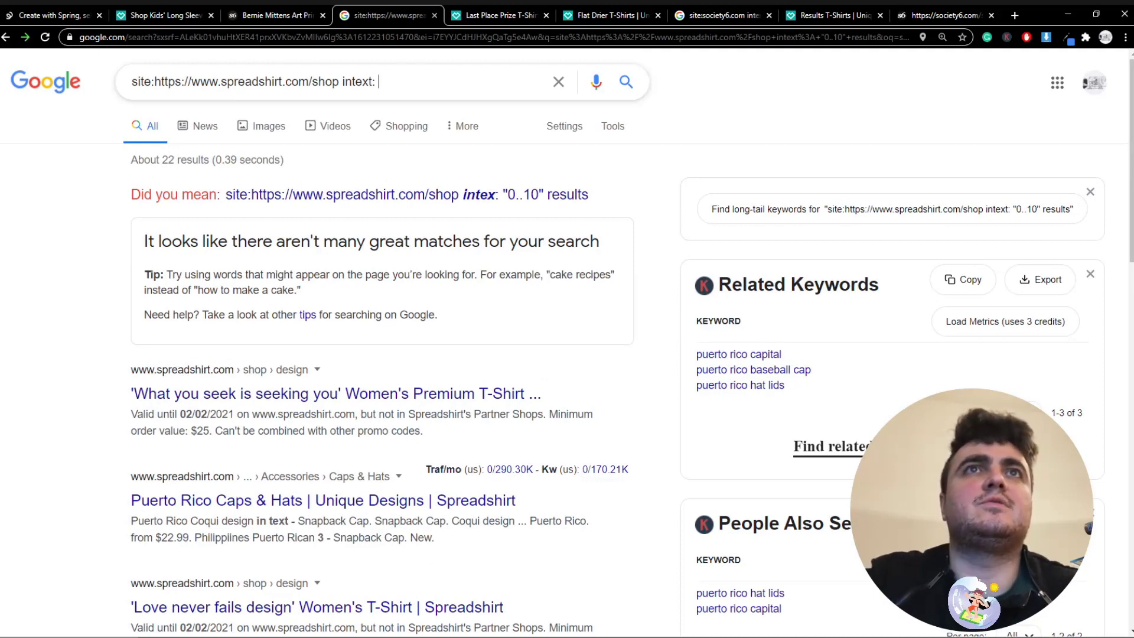
type("page 1 of 1\"")
key("Return")
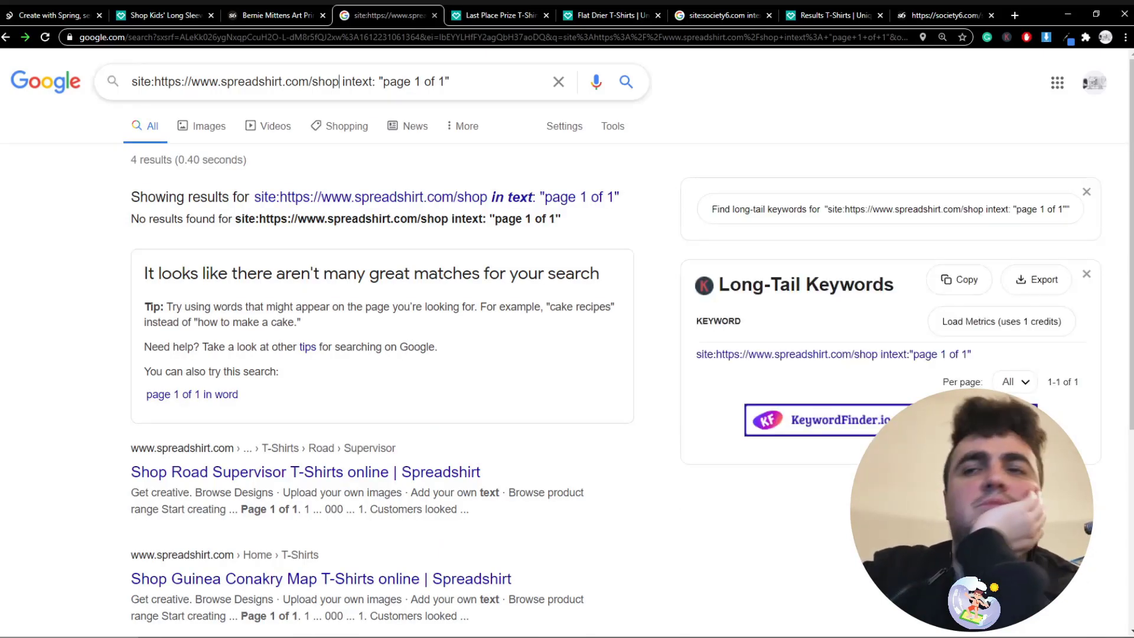
Remove "/shop" from the site address in the query and run the search again
key("BackSpace")
key("BackSpace")
key("BackSpace")
key("BackSpace")
key("BackSpace")
key("Return")
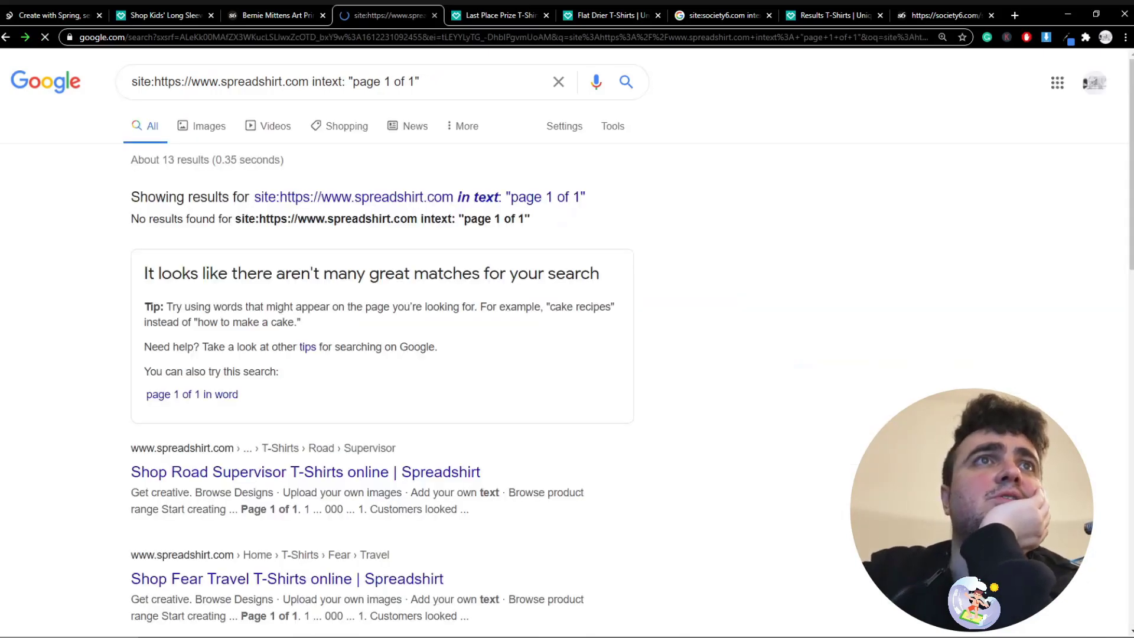
Go through the Google results to page 2 and repeat the search with the omitted results included
scroll(561, 366, "down", 3)
scroll(561, 367, "down", 3)
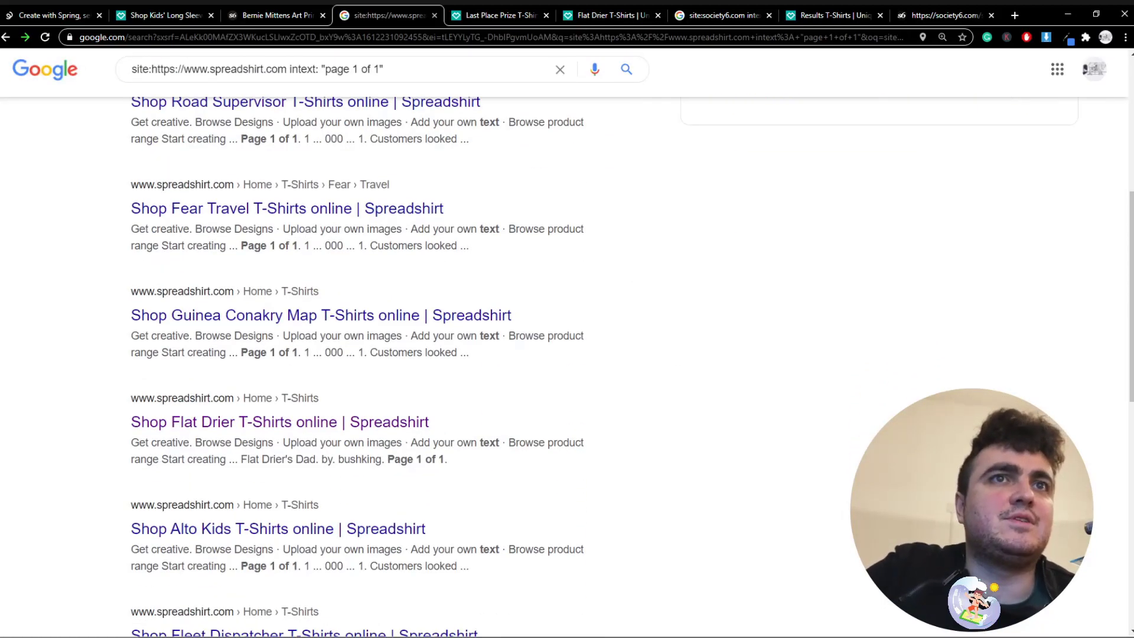
scroll(567, 366, "down", 5)
scroll(568, 367, "down", 5)
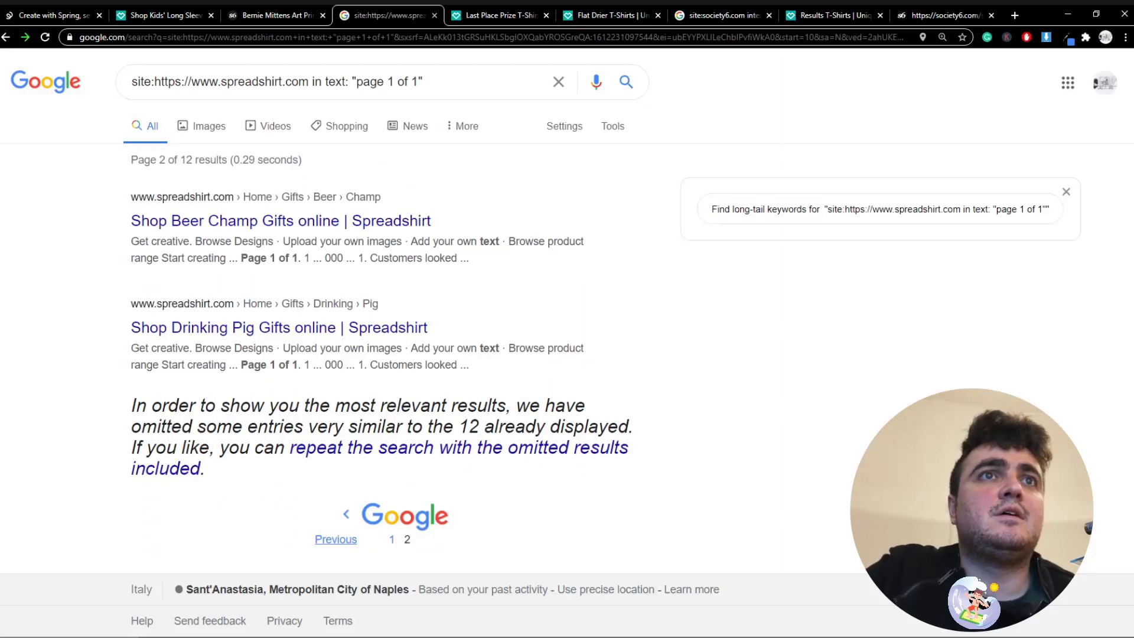
left_click(413, 515)
scroll(567, 366, "down", 15)
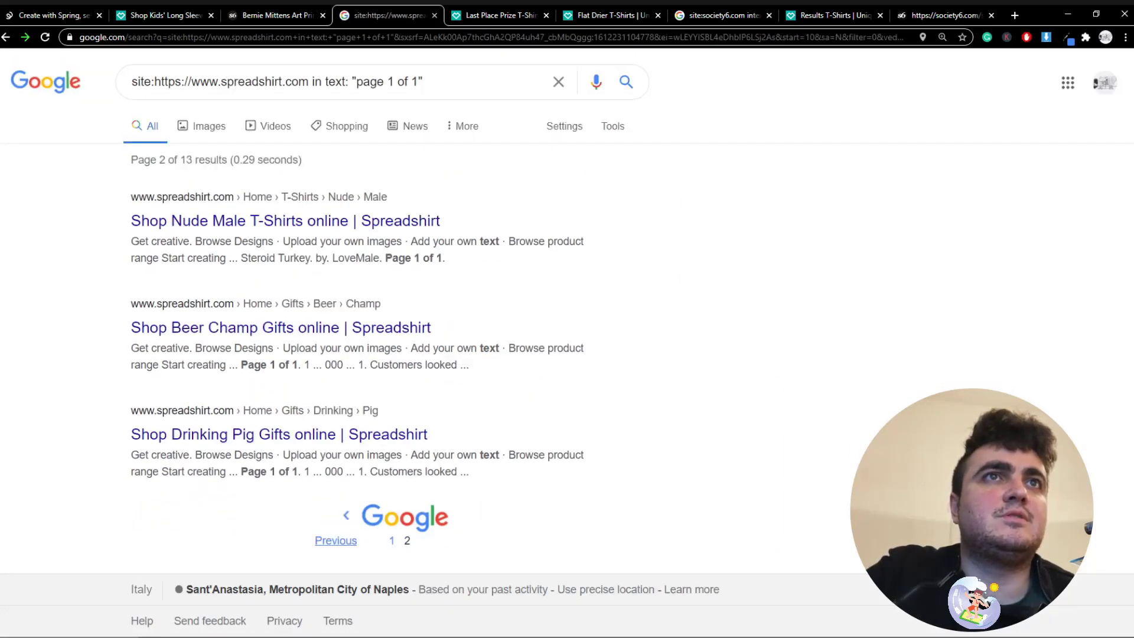
Open the Drinking Pig Gifts result in a new tab beside the search, dismiss the location pop-up, and check its listings and page count
middle_click(279, 434)
left_click_drag(751, 15, 467, 16)
scroll(474, 415, "down", 4)
scroll(474, 415, "up", 4)
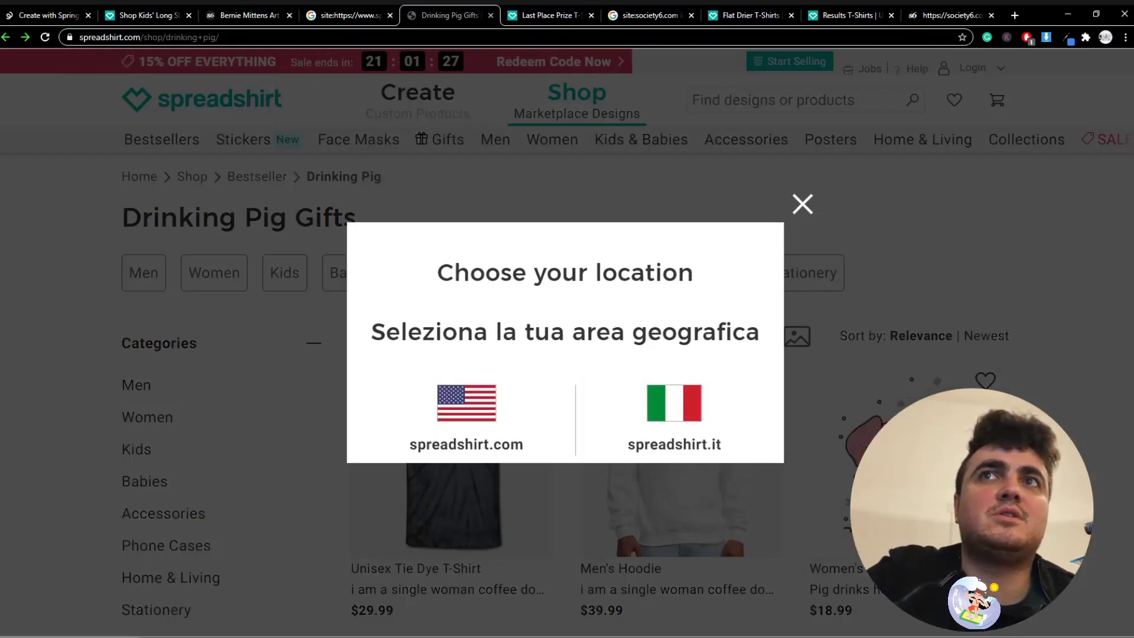
left_click(803, 204)
scroll(811, 195, "down", 16)
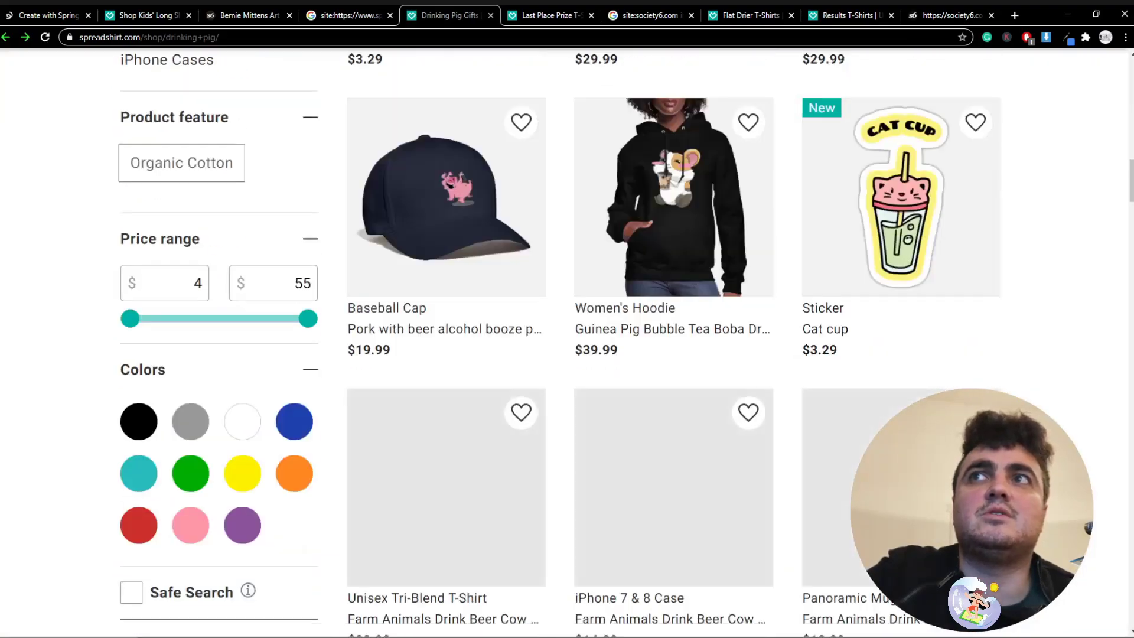
scroll(568, 343, "down", 20)
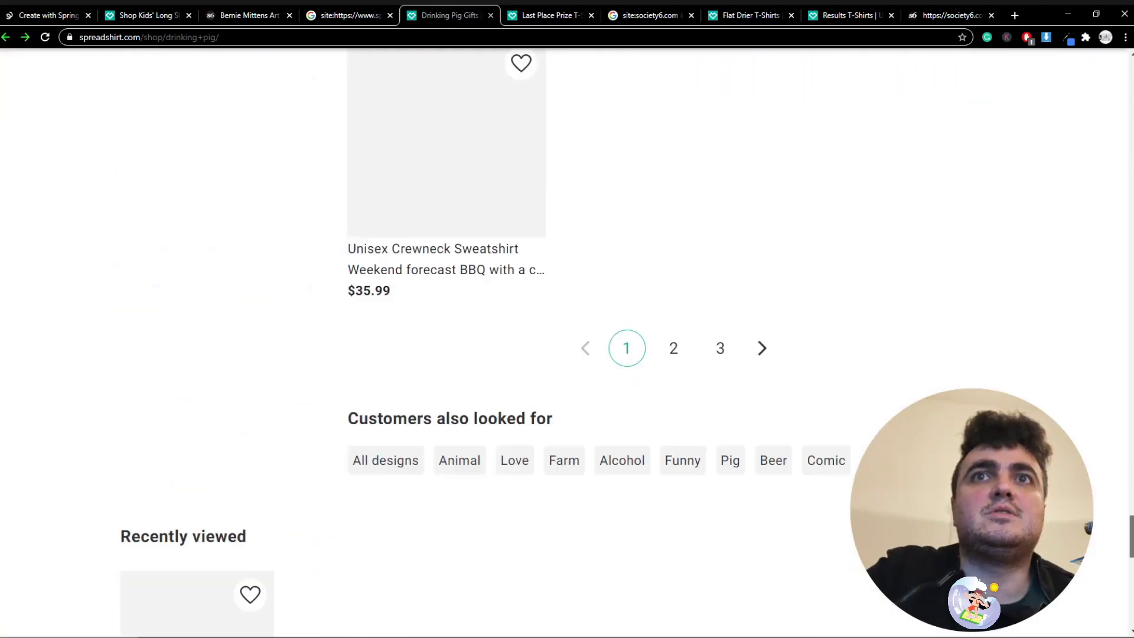
left_click(720, 244)
Return to the first page of Google results, open the Road Supervisor T-Shirts result in a new tab, and dismiss its location pop-up
key("ctrl+shift+Tab")
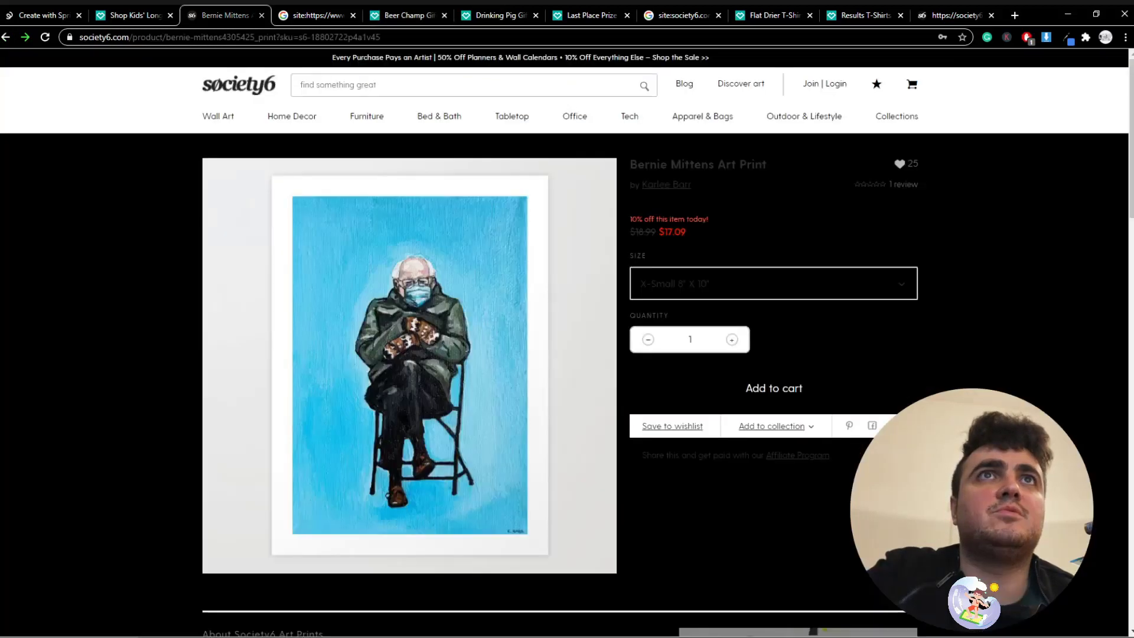
left_click(317, 15)
left_click(392, 541)
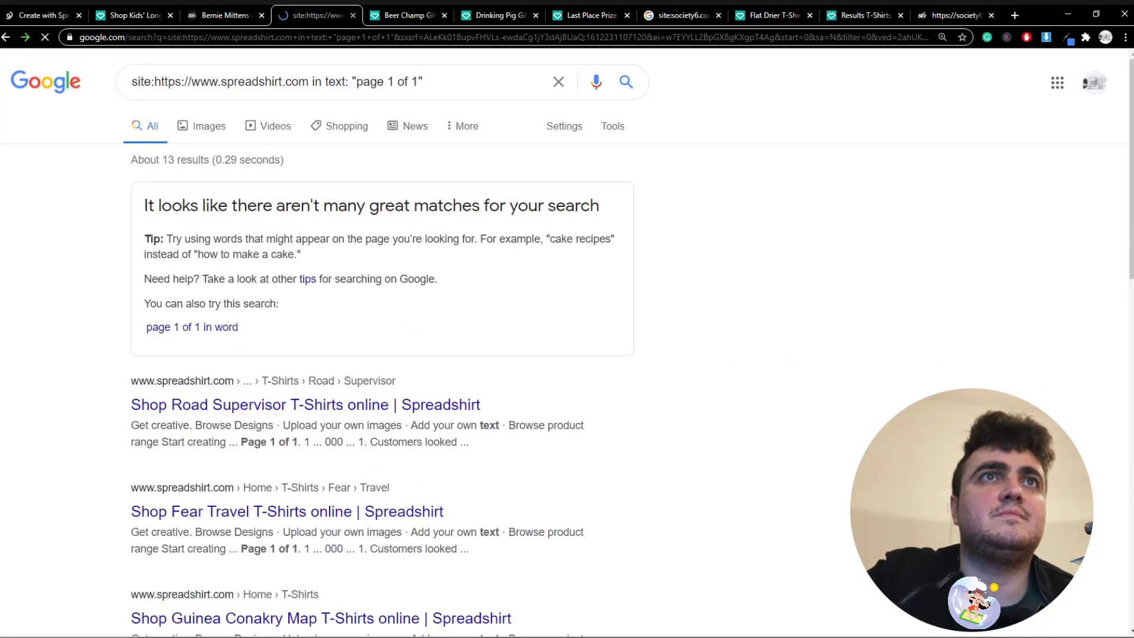
scroll(378, 378, "down", 2)
middle_click(342, 282)
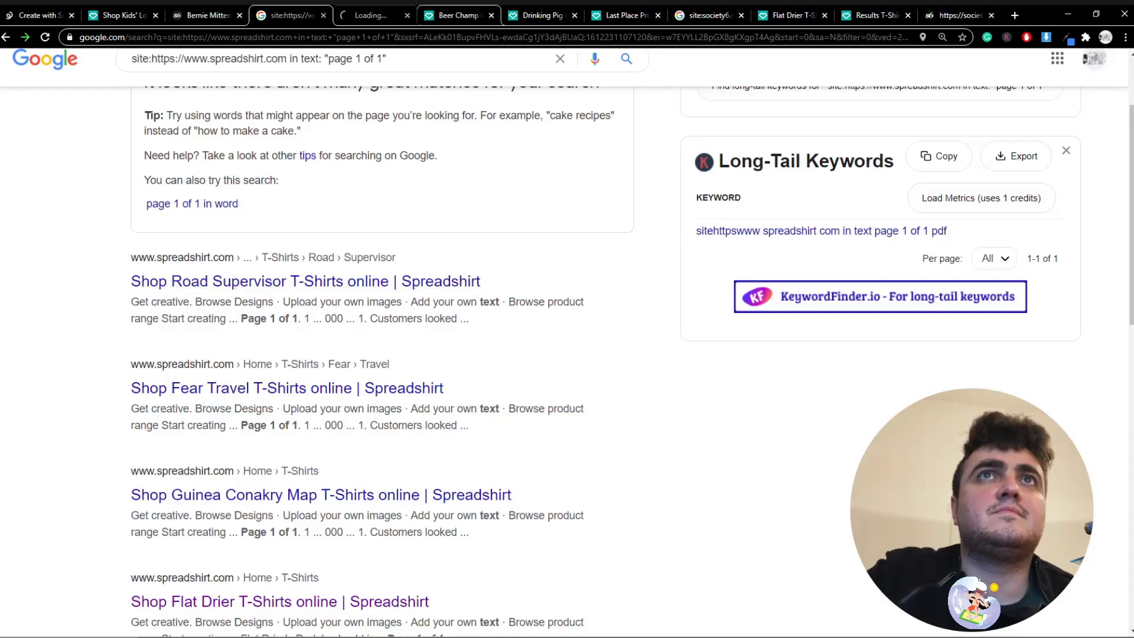
key("ctrl+Tab")
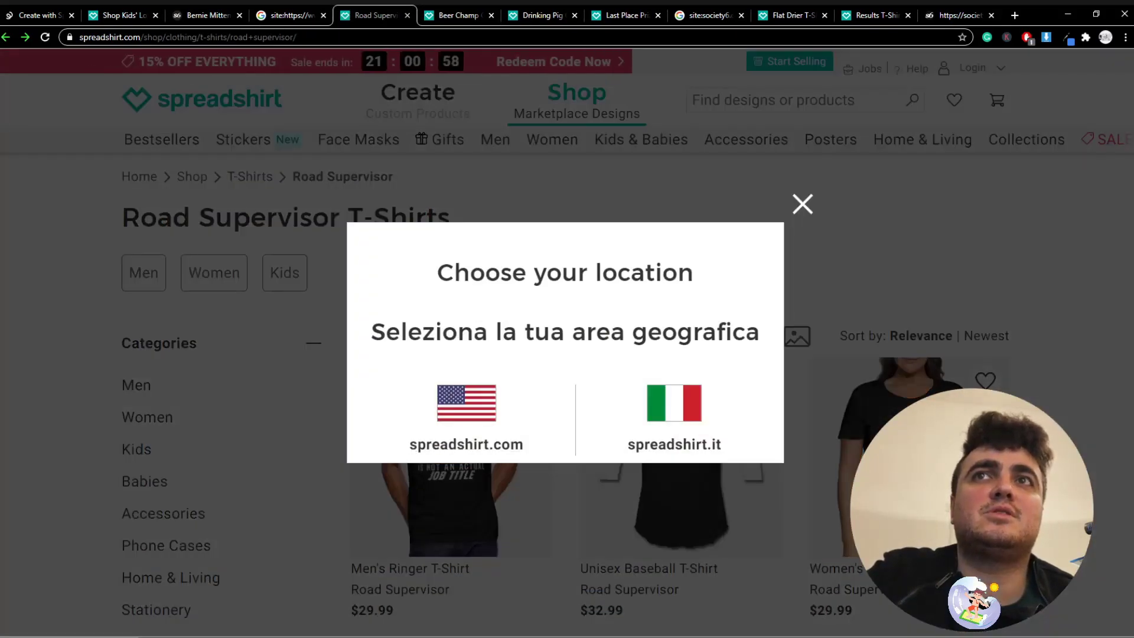
left_click(803, 204)
Examine the Road Supervisor T-shirt listings down to the page end, and highlight the whole query back on the Google results
scroll(803, 236, "down", 2)
left_click_drag(1132, 98, 1131, 398)
scroll(564, 343, "down", 10)
scroll(564, 343, "up", 5)
scroll(564, 343, "down", 4)
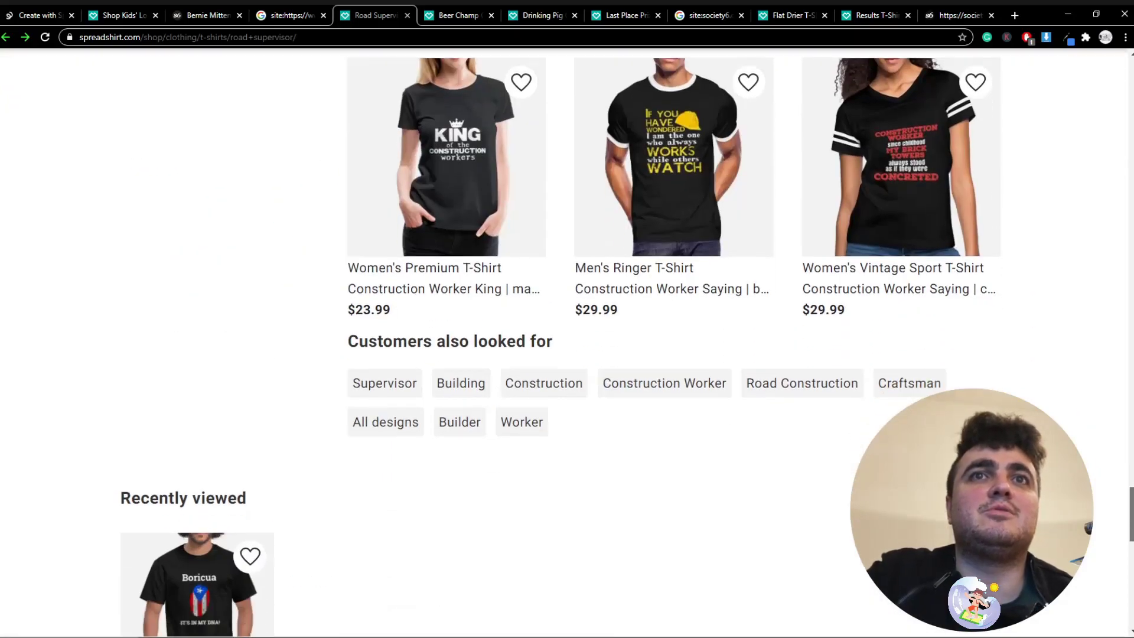
scroll(564, 342, "down", 8)
scroll(565, 343, "up", 8)
scroll(565, 343, "down", 4)
scroll(564, 342, "up", 10)
scroll(565, 343, "up", 10)
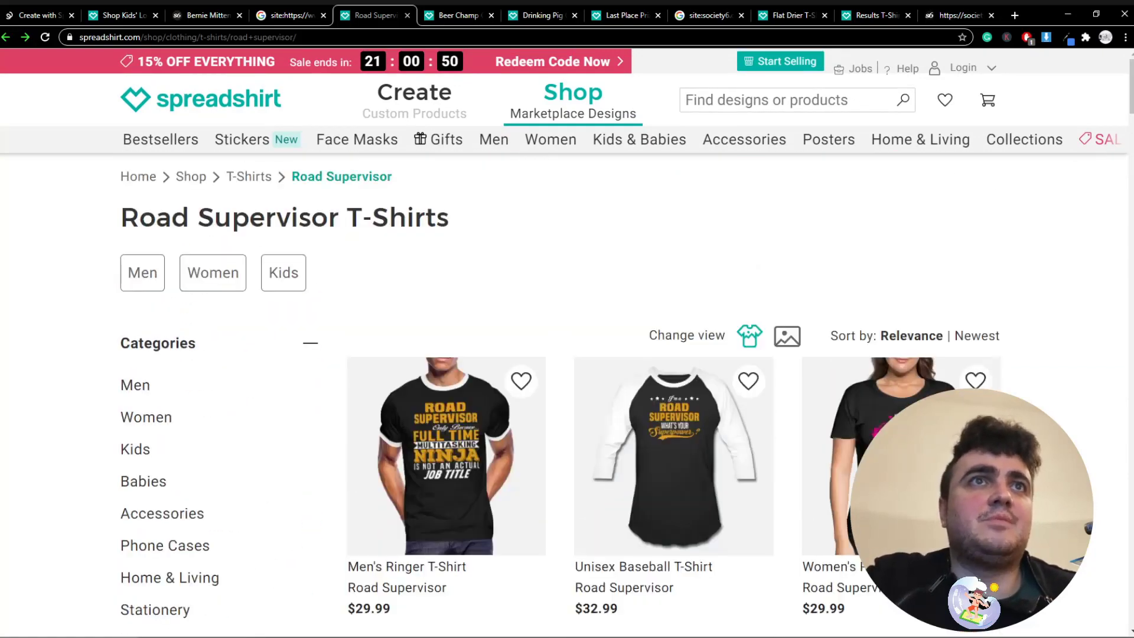
left_click(291, 15)
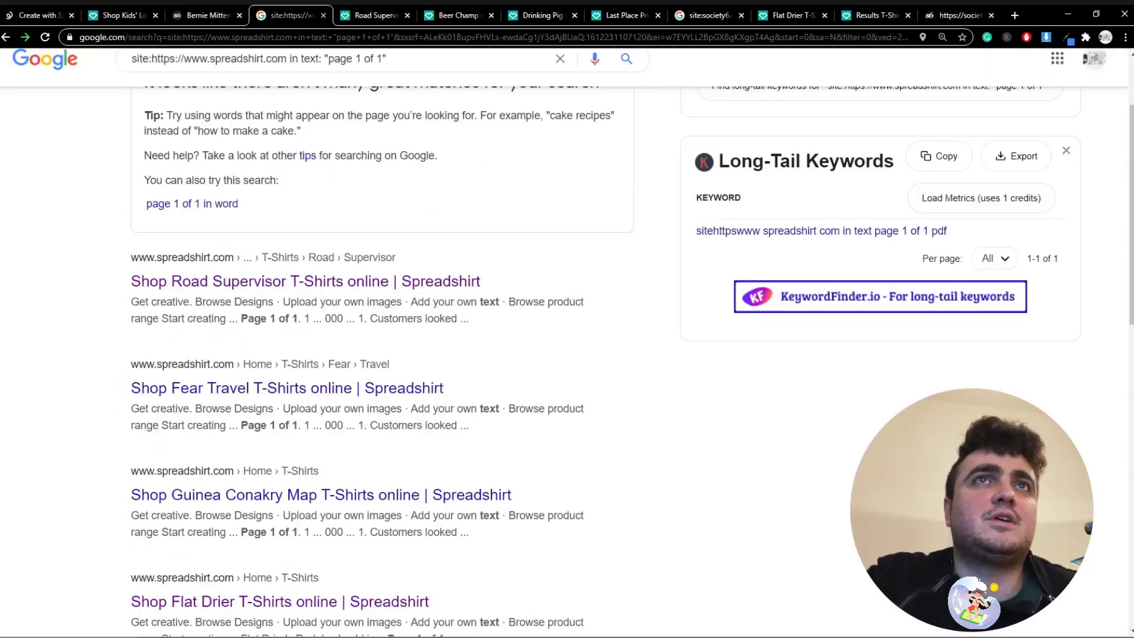
left_click_drag(391, 59, 121, 59)
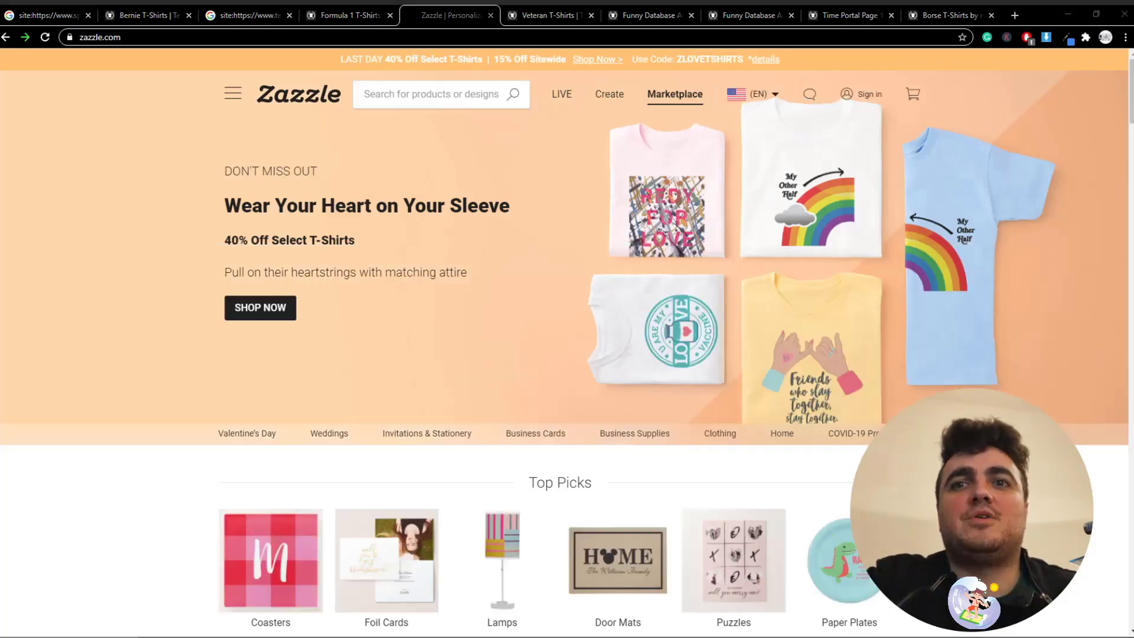
Search the Zazzle marketplace for "hello" and highlight the result count
type("hello")
key("Return")
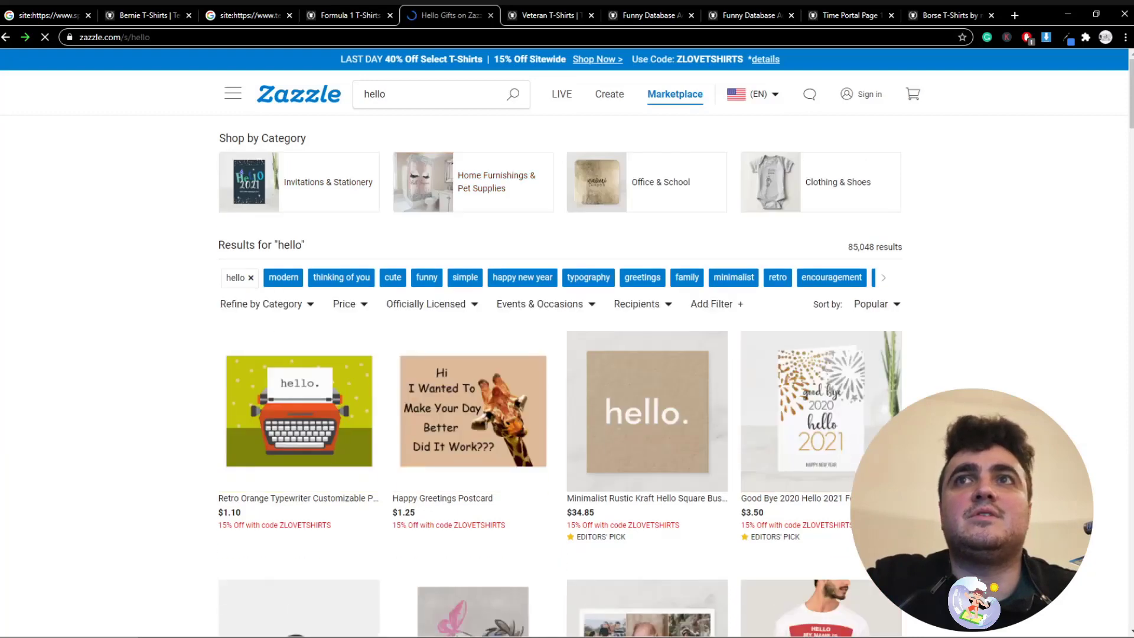
left_click_drag(848, 247, 896, 246)
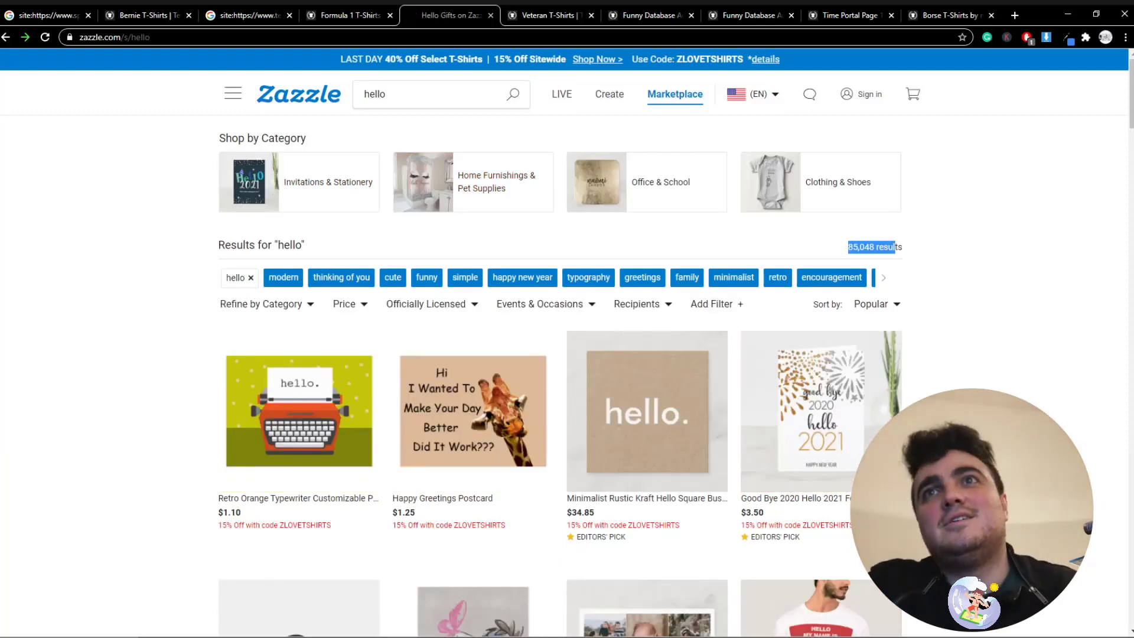
left_click(730, 232)
Place the Zazzle results tab directly after the Google search tab and return to the Spreadshirt query
left_click(48, 15)
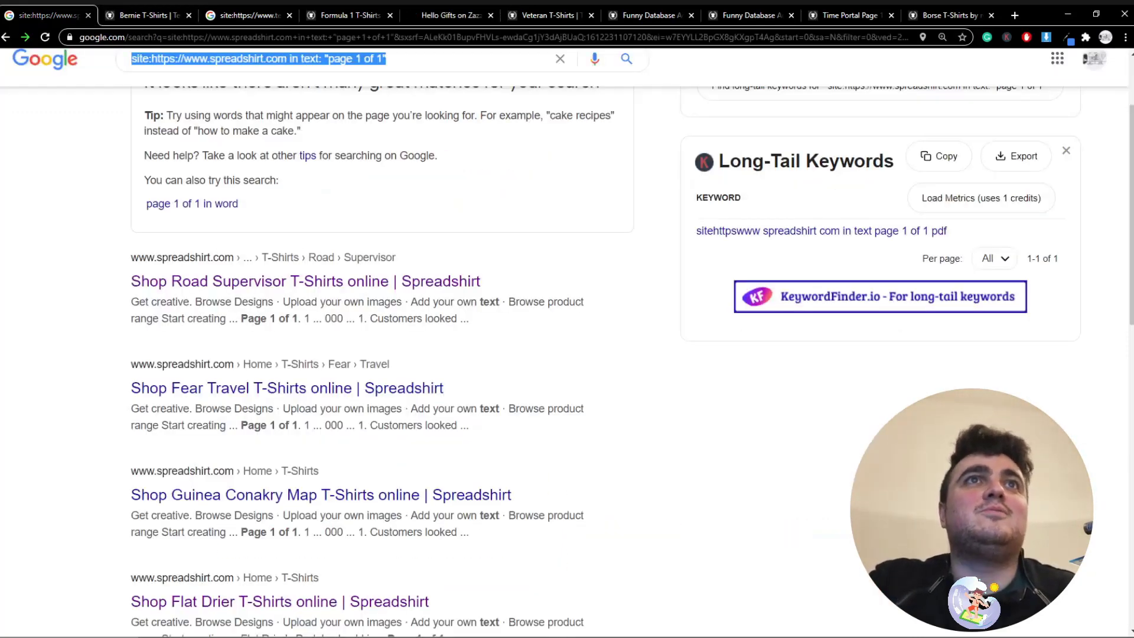
scroll(568, 343, "up", 3)
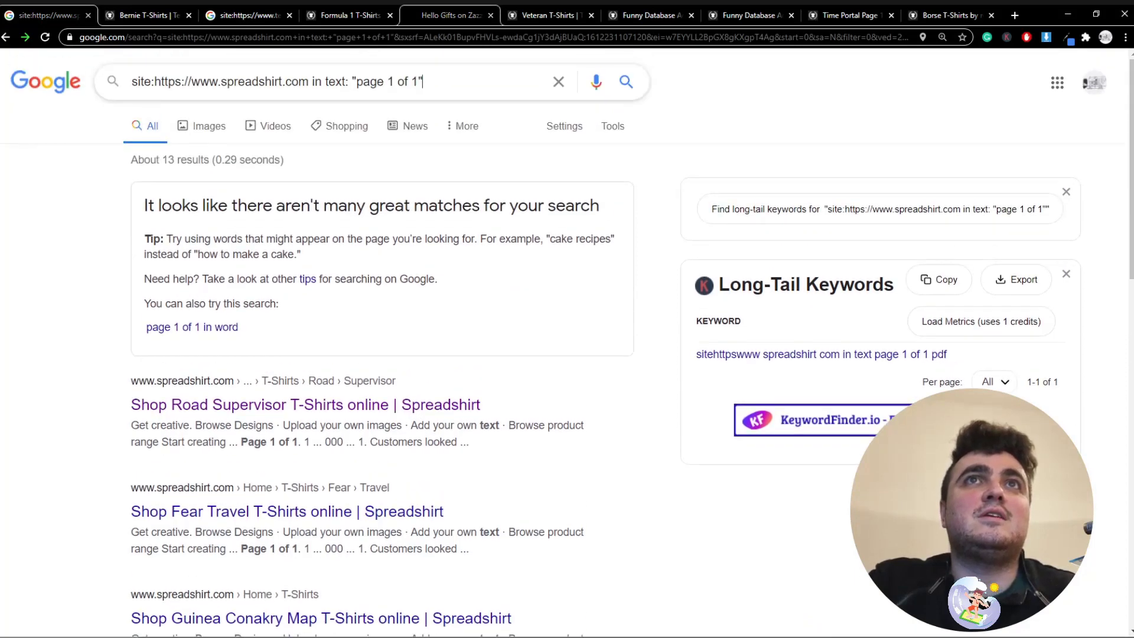
left_click_drag(451, 15, 147, 15)
left_click(48, 16)
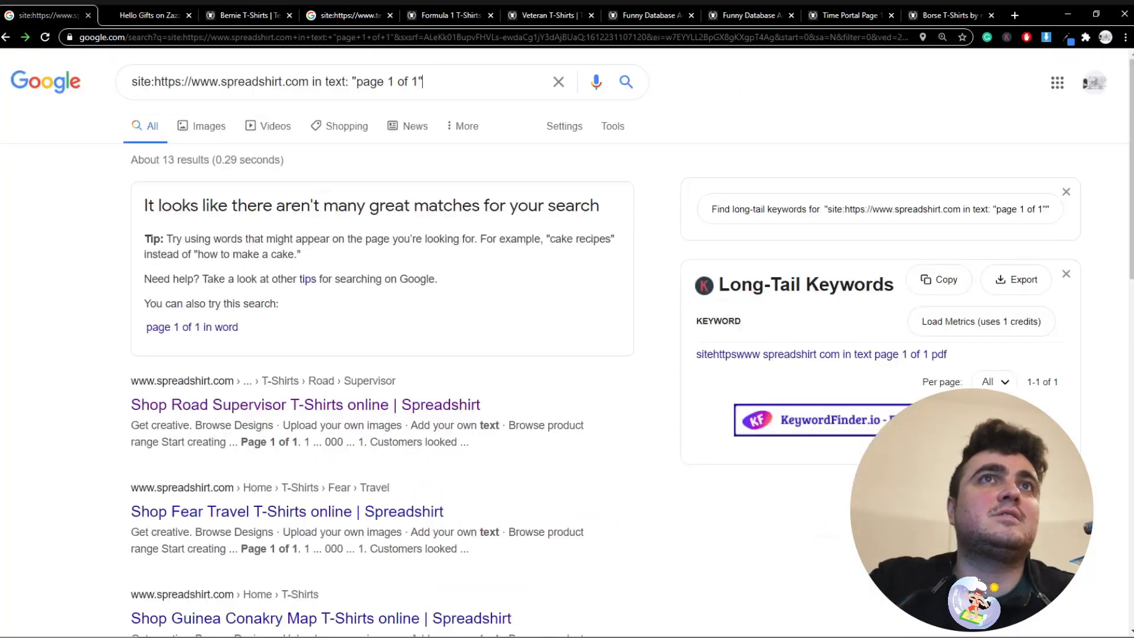
Replace the Spreadshirt query with a Google search for site:zazzle.com/s
left_click_drag(423, 81, 209, 82)
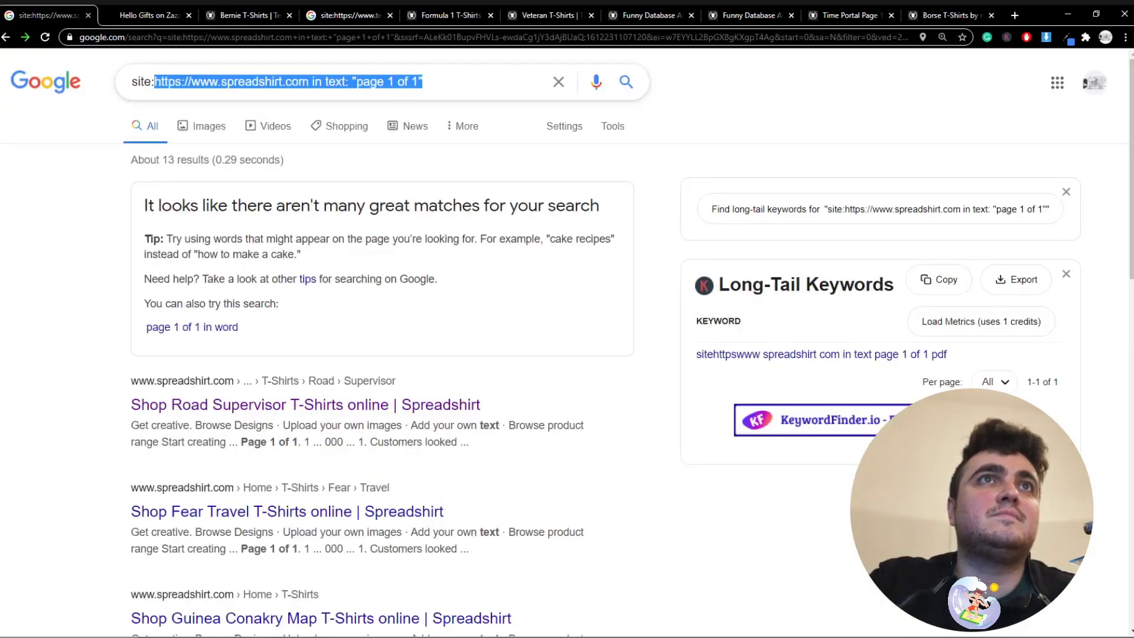
type("za")
type("zaz")
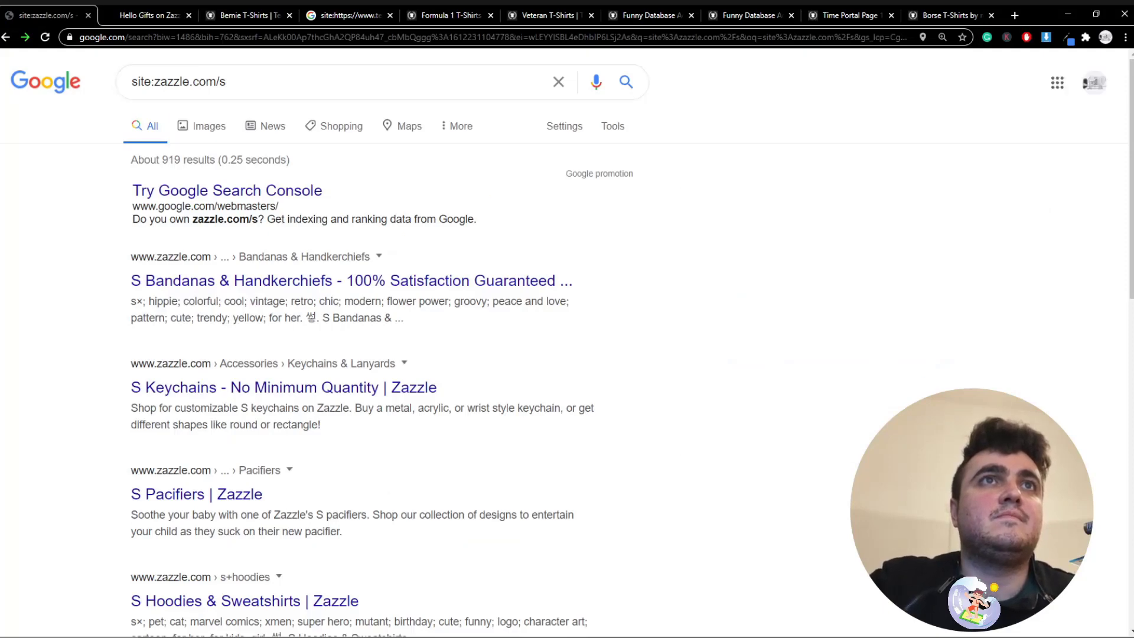
left_click(142, 15)
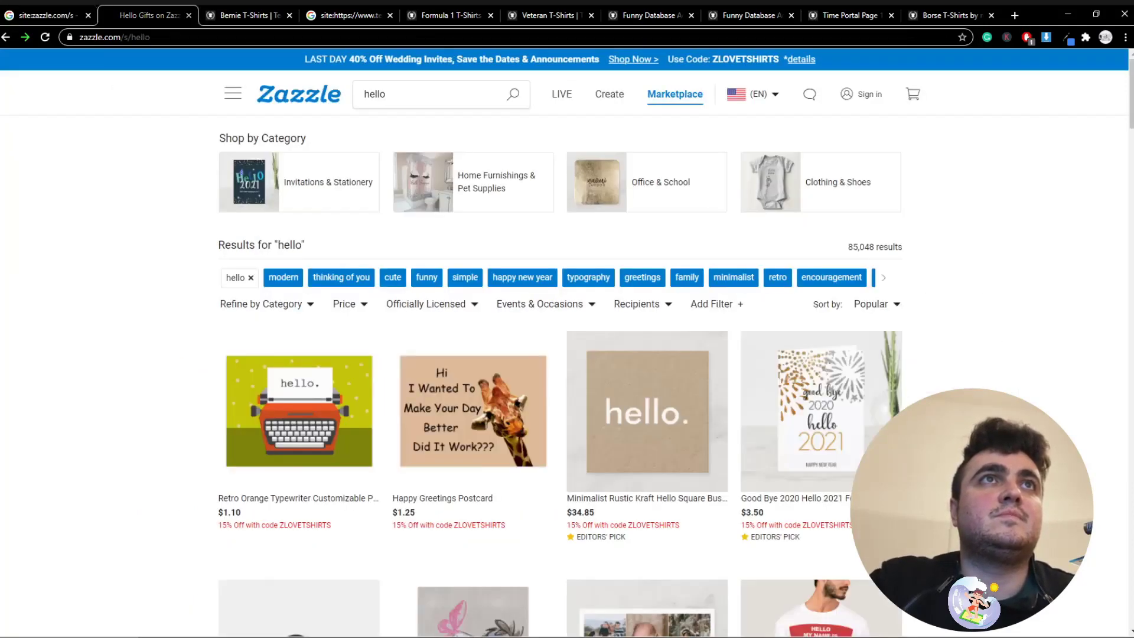
left_click_drag(151, 37, 78, 38)
key("ctrl+c")
left_click(48, 15)
left_click_drag(228, 82, 206, 83)
key("ctrl+v")
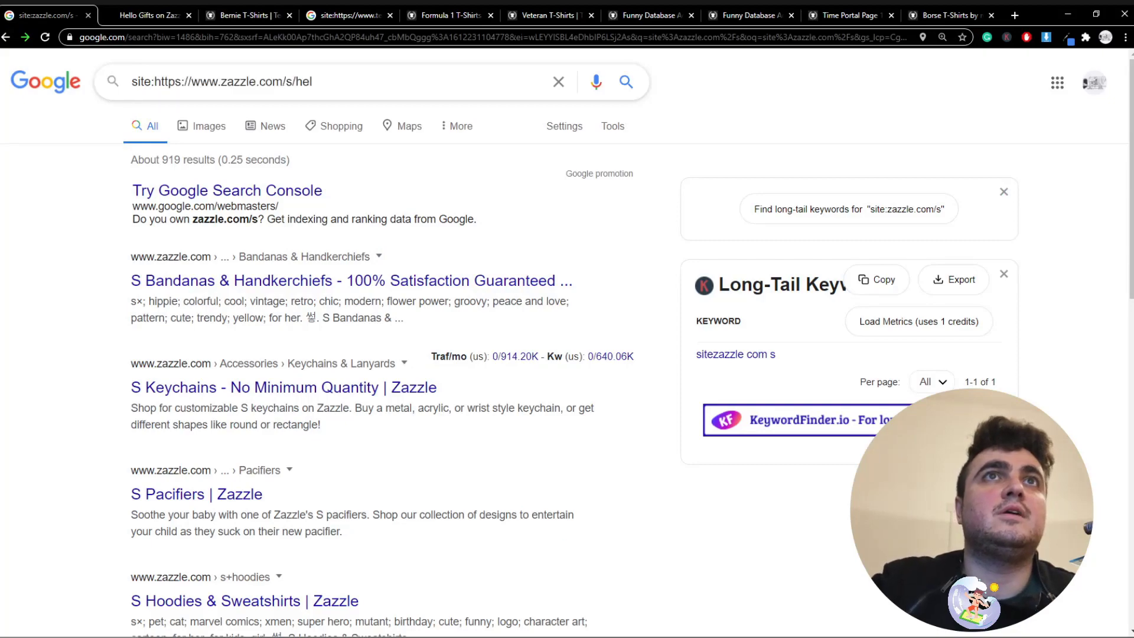
key("Return")
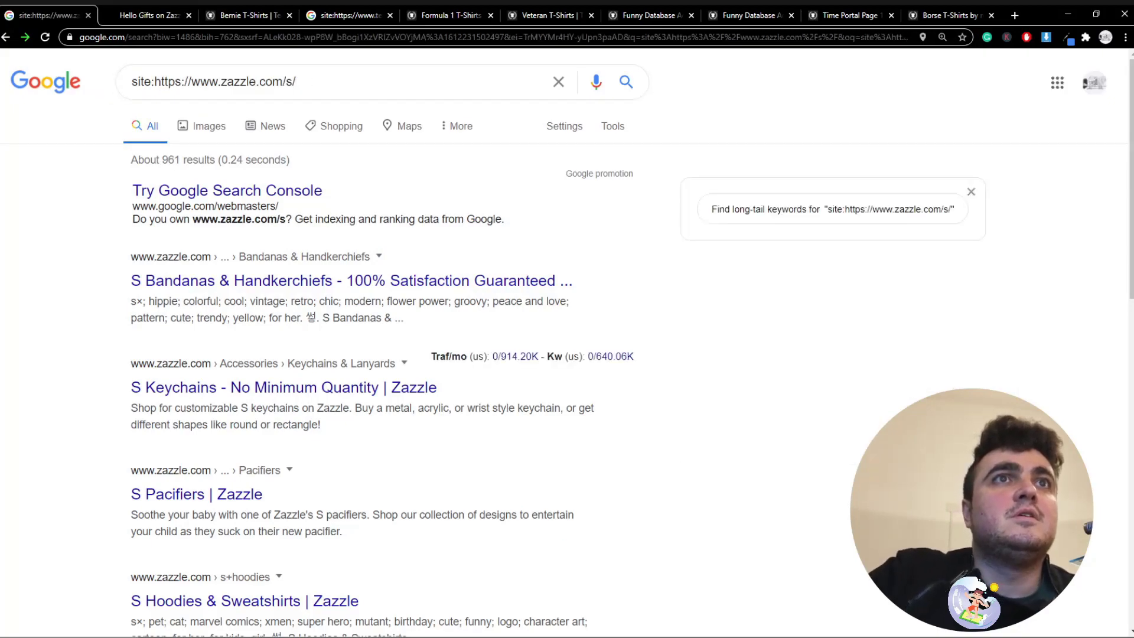
Open the S Notebooks & Journals result in a new tab, view it, and return to the Google query
scroll(567, 355, "down", 5)
middle_click(243, 399)
left_click(137, 15)
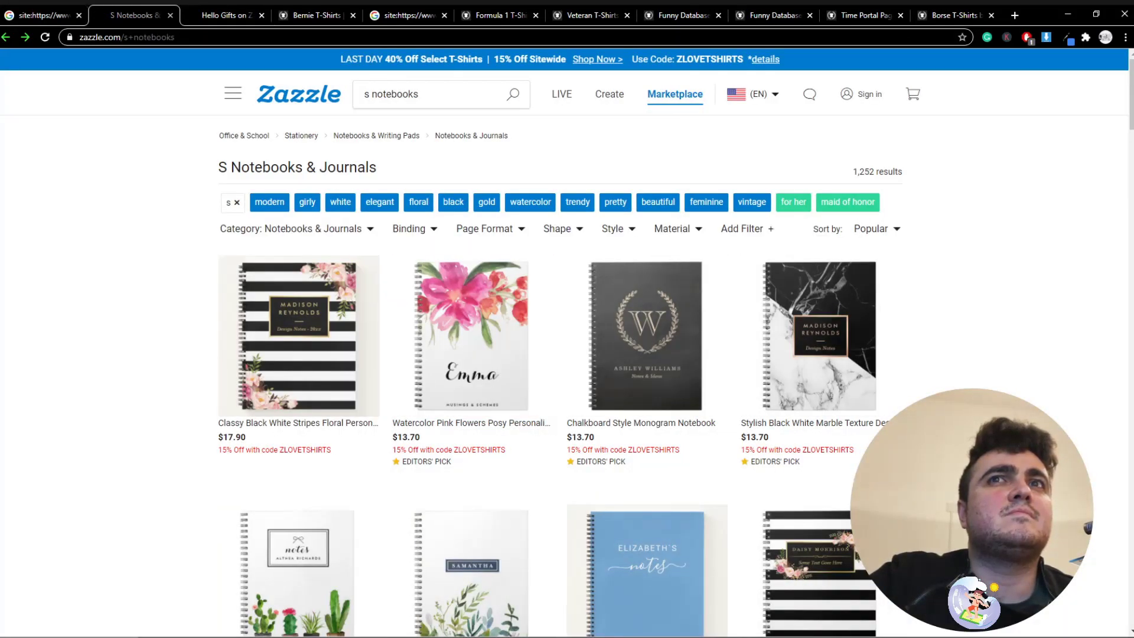
key("ctrl+shift+Tab")
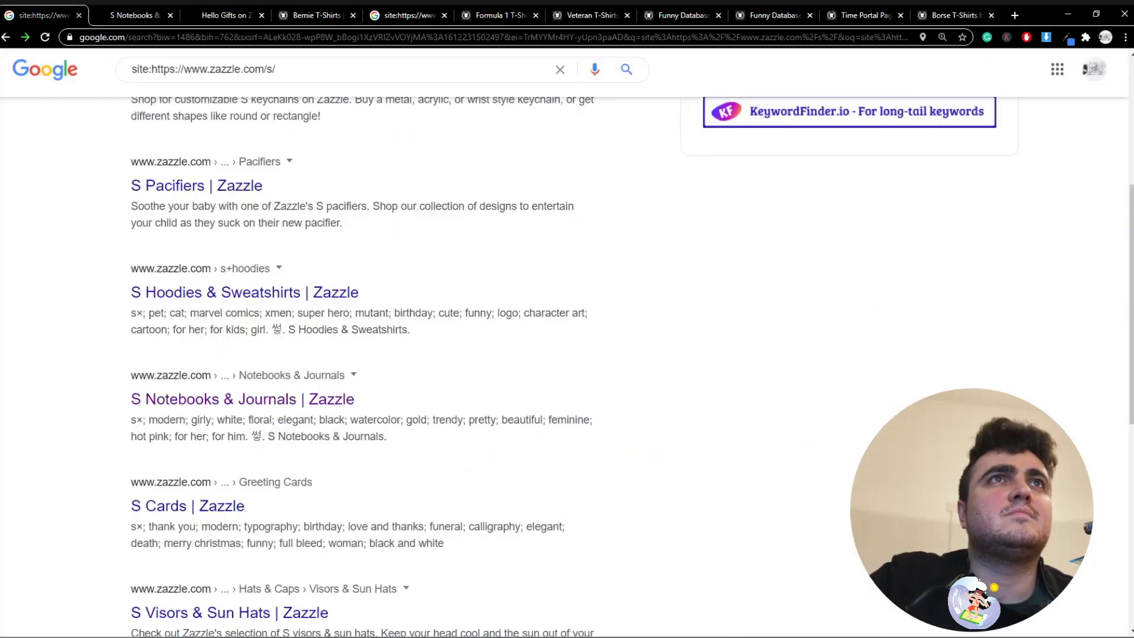
scroll(567, 355, "up", 4)
scroll(567, 354, "up", 1)
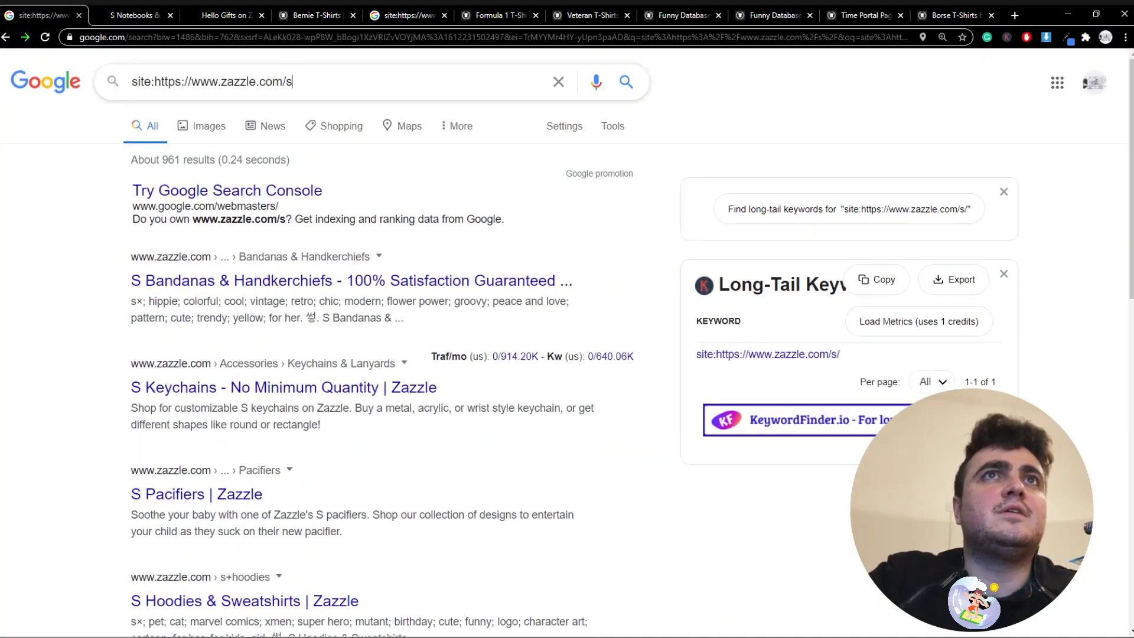
Place the Zazzle "hello" results tab ahead of the S Notebooks tab and return to the Google search
key("ctrl+Tab")
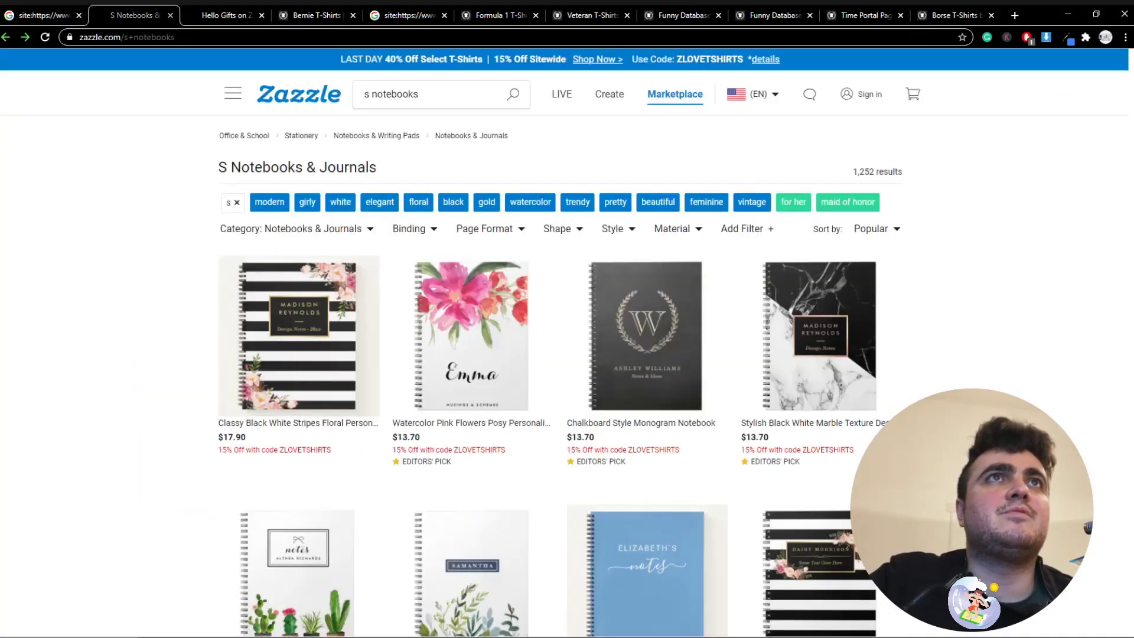
key("ctrl+Tab")
key("ctrl+Tab")
key("ctrl+shift+Tab")
key("ctrl+shift+Page_Up")
key("ctrl+shift+Tab")
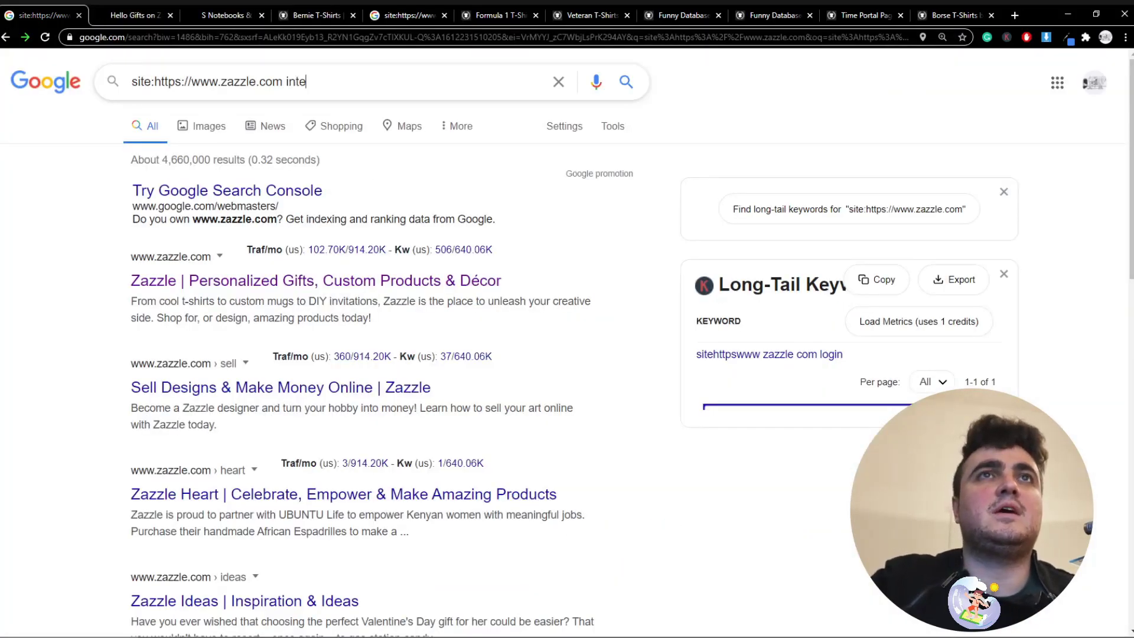
type("t: \"")
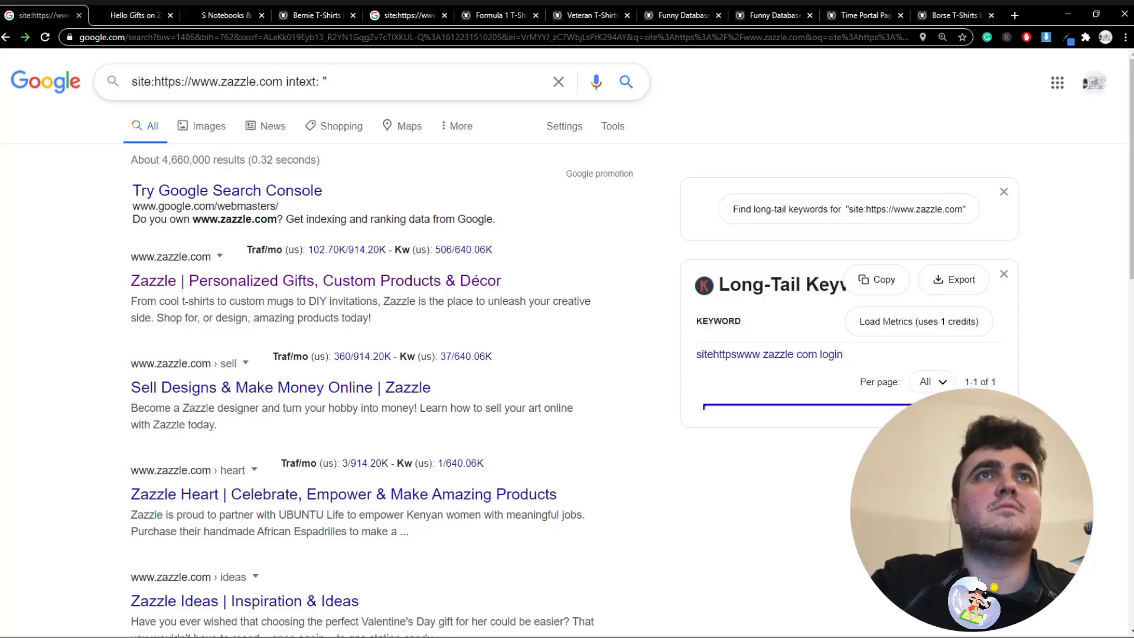
key("BackSpace")
type("results \"")
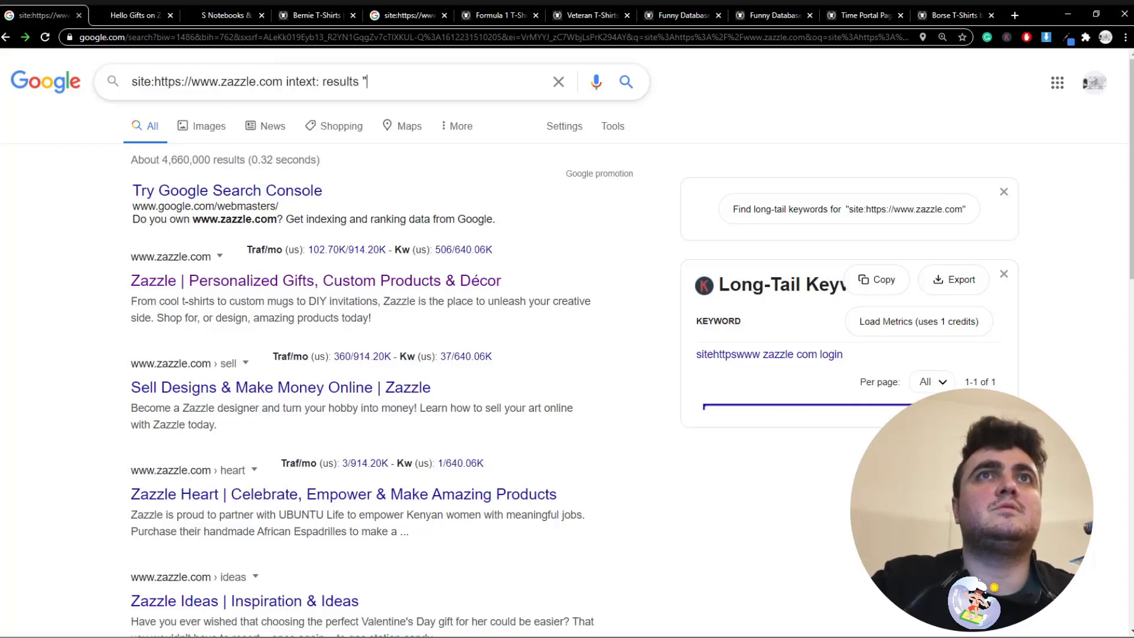
type("0..10\"")
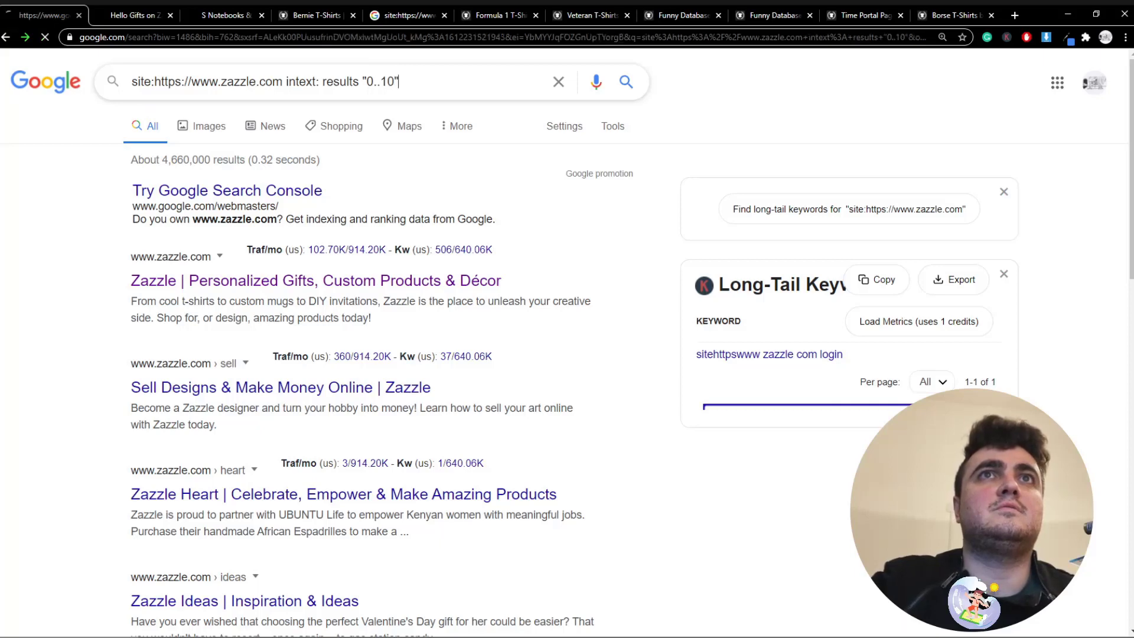
key("Return")
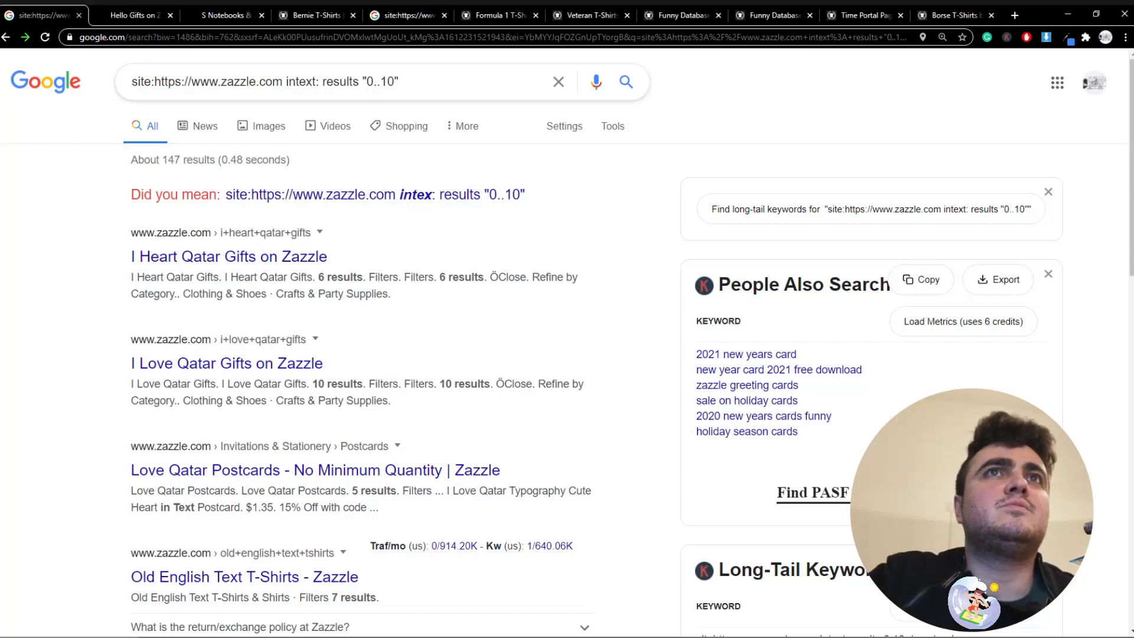
Change the number range in the Zazzle query to "0..50" and run the search again
left_click(390, 81)
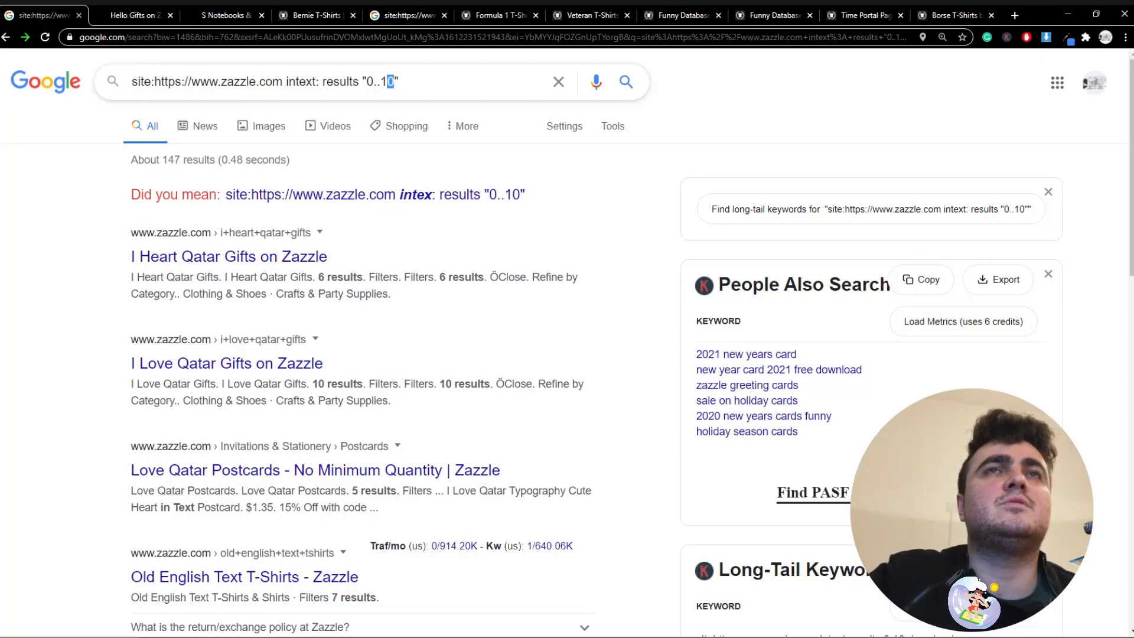
key("BackSpace")
type("5")
key("Return")
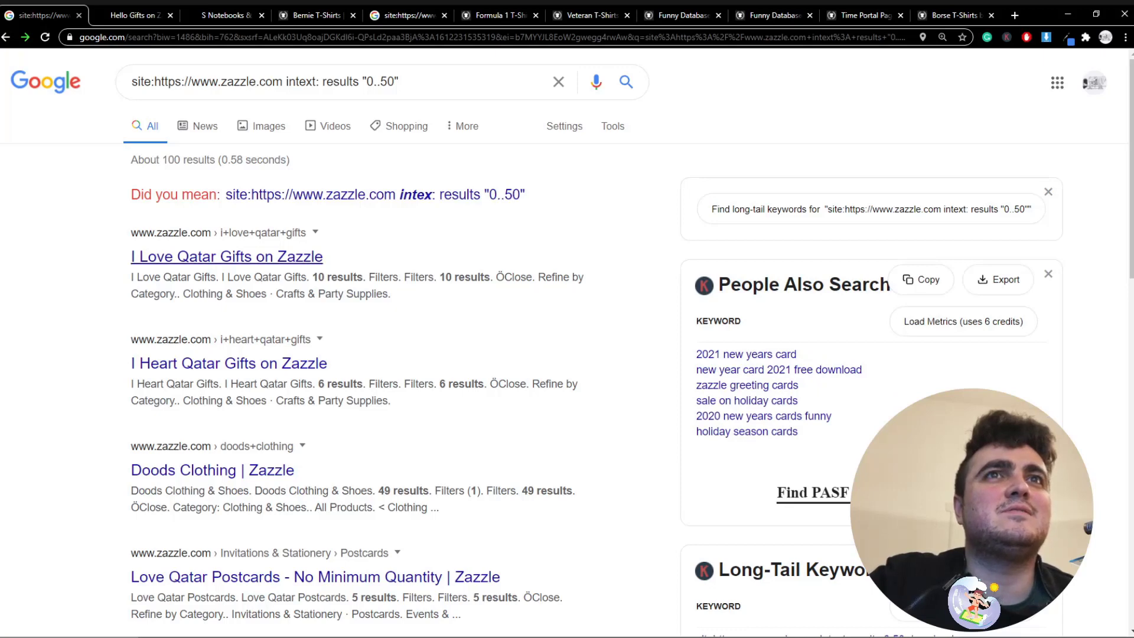
Open the I Love Qatar Gifts result in a new tab, view it, and return to the Google results
middle_click(227, 257)
left_click(125, 16)
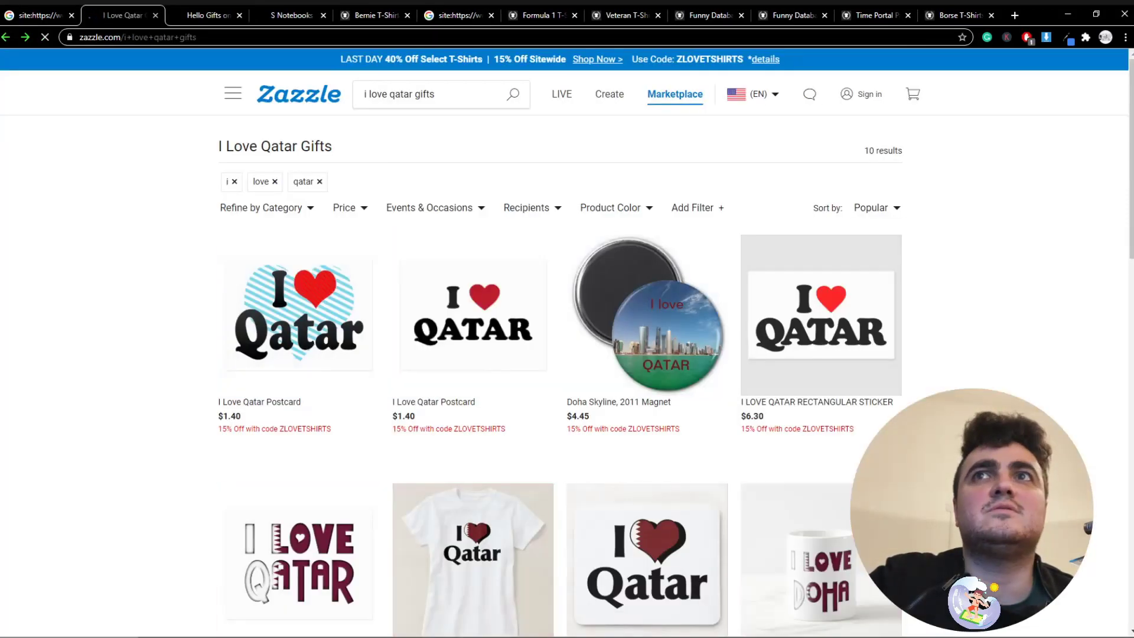
key("ctrl+shift+Tab")
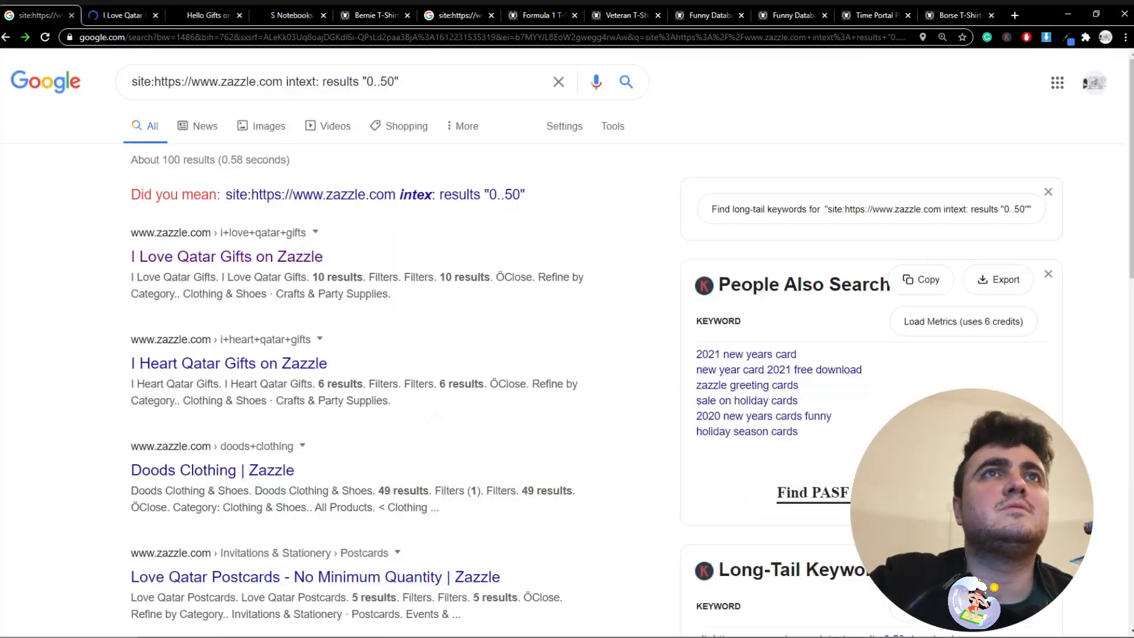
Go to the last page of Google results, repeat the search with omitted results included, and skim the listings
scroll(237, 468, "down", 6)
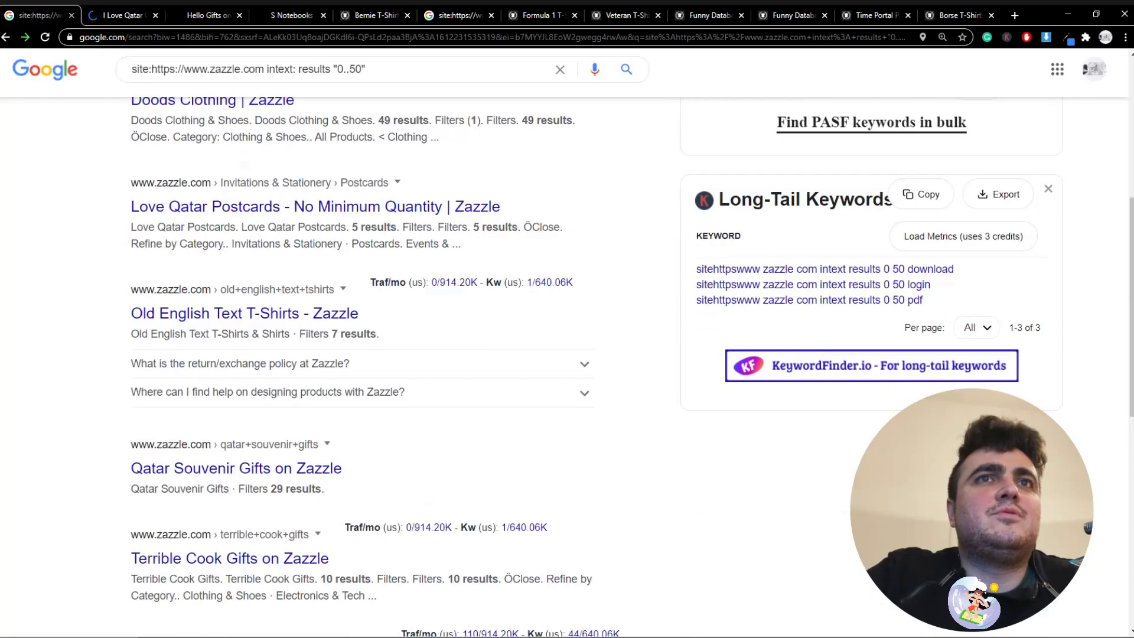
scroll(378, 355, "down", 10)
left_click(431, 543)
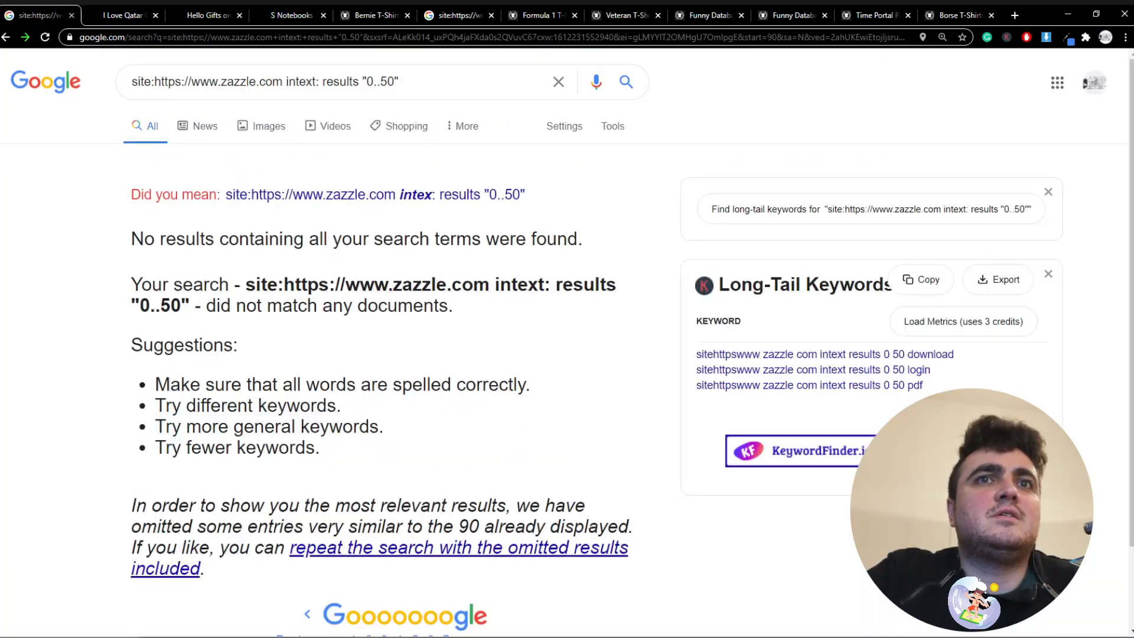
left_click(461, 547)
scroll(461, 547, "down", 15)
scroll(378, 354, "up", 15)
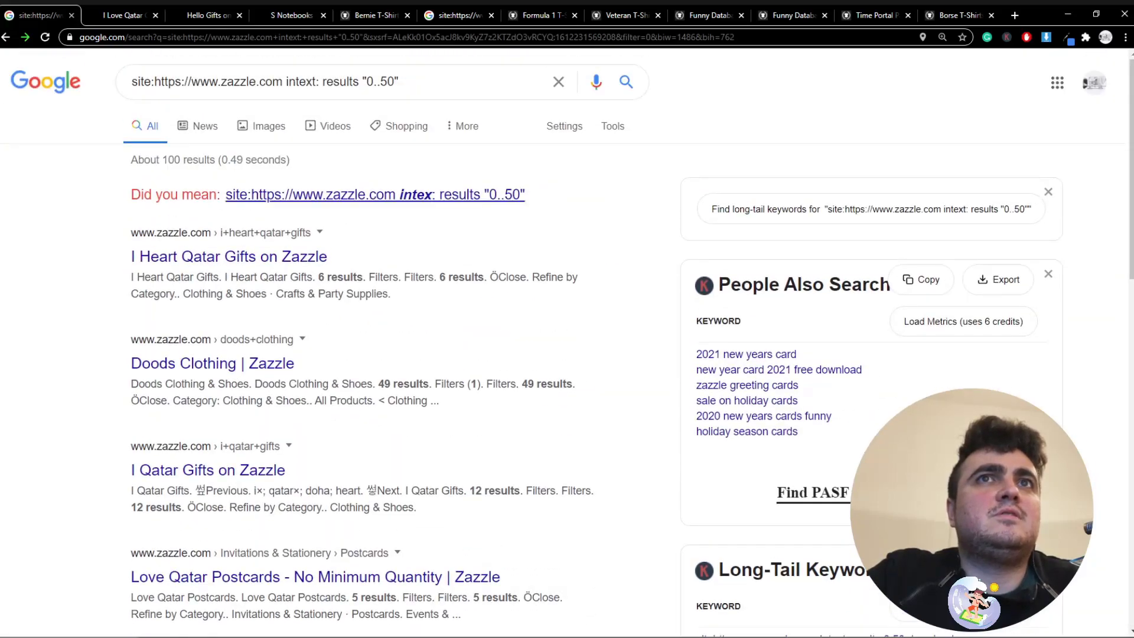
Compare the query's results phrase with the result-count wording on the I Love Qatar Gifts page
left_click(322, 81)
left_click(132, 16)
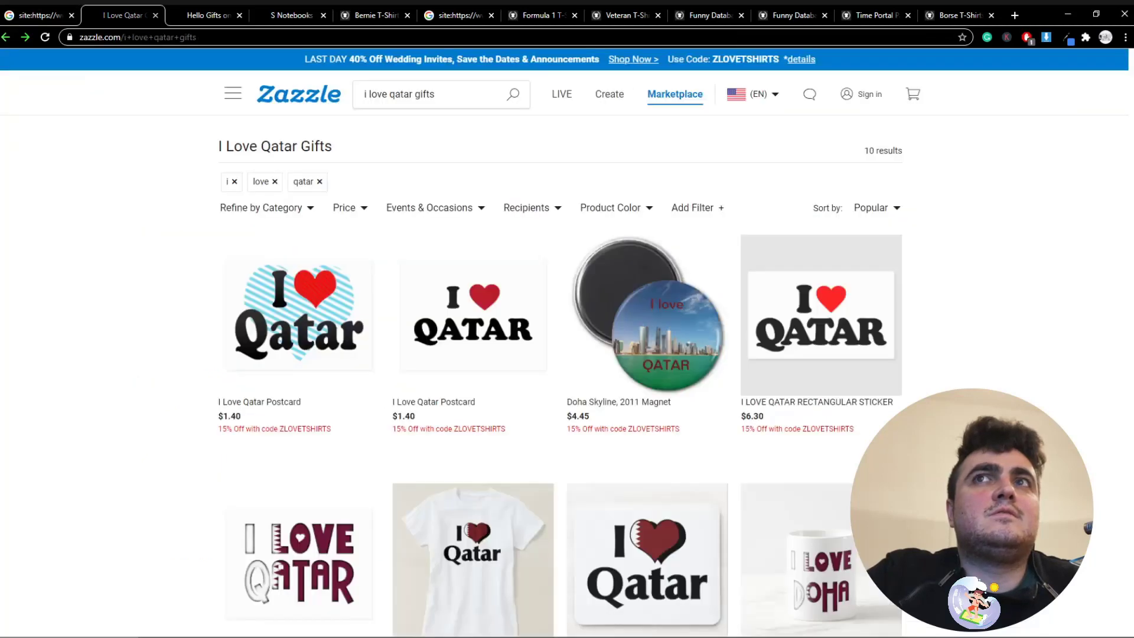
key("ctrl+shift+Tab")
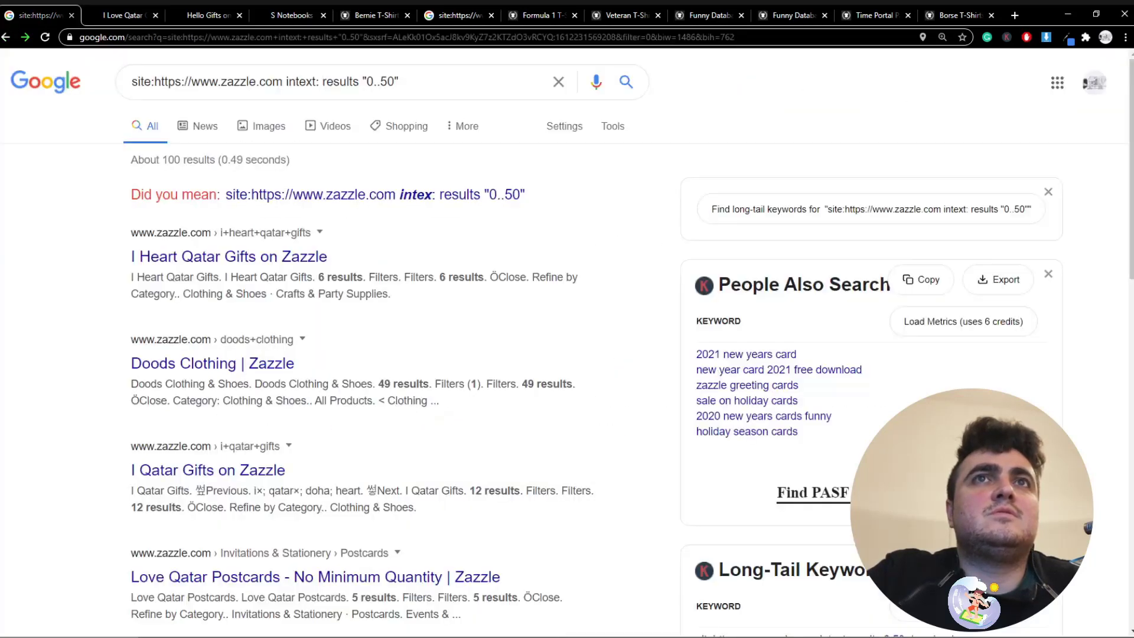
left_click_drag(400, 81, 323, 82)
left_click(125, 15)
left_click(39, 15)
Rewrite the ending of the Zazzle query as "0..10" results, run the search, and skim the listings
left_click_drag(403, 81, 322, 81)
type("\"0..10")
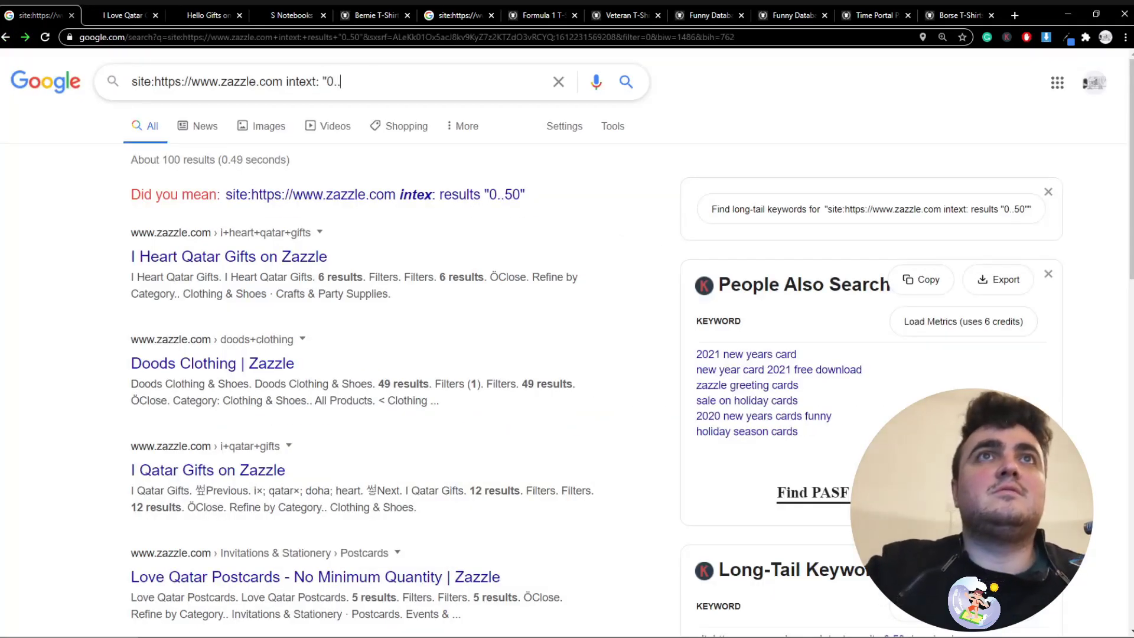
type("\" results")
key("Return")
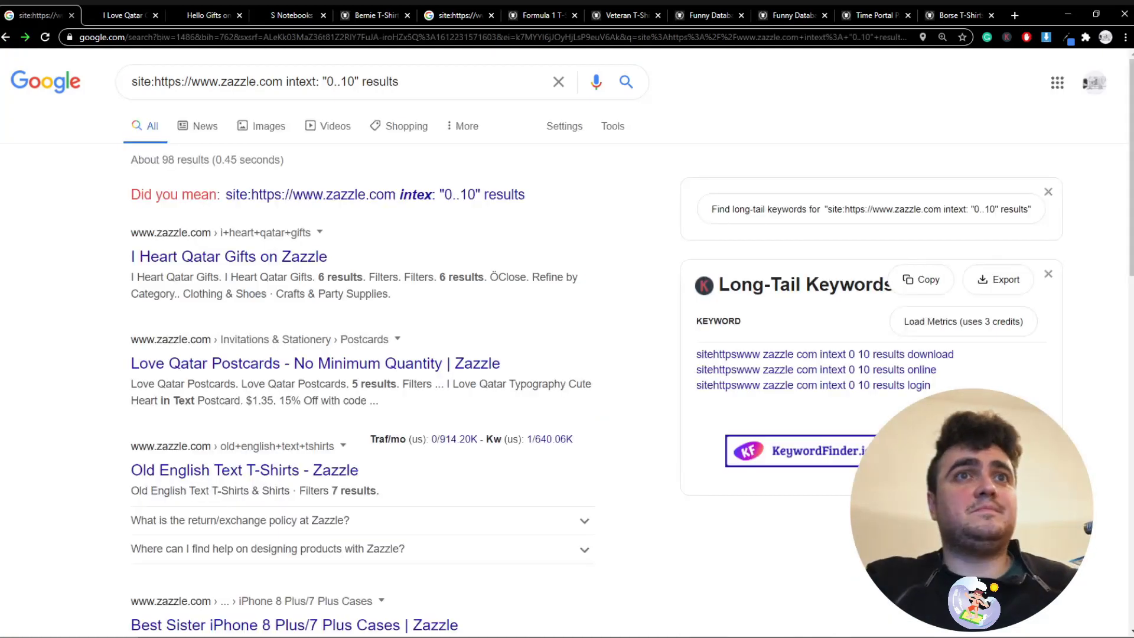
scroll(568, 354, "down", 2)
scroll(567, 354, "up", 2)
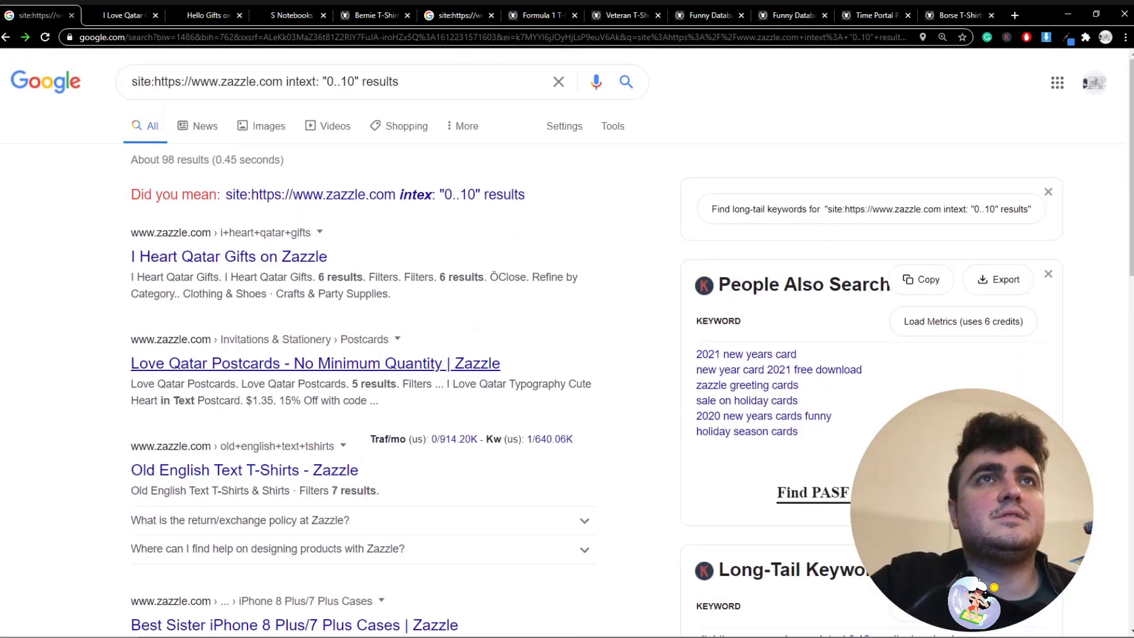
Check the I Love Qatar Gifts page again, change the query's range to "0..11", and run the search
left_click(123, 15)
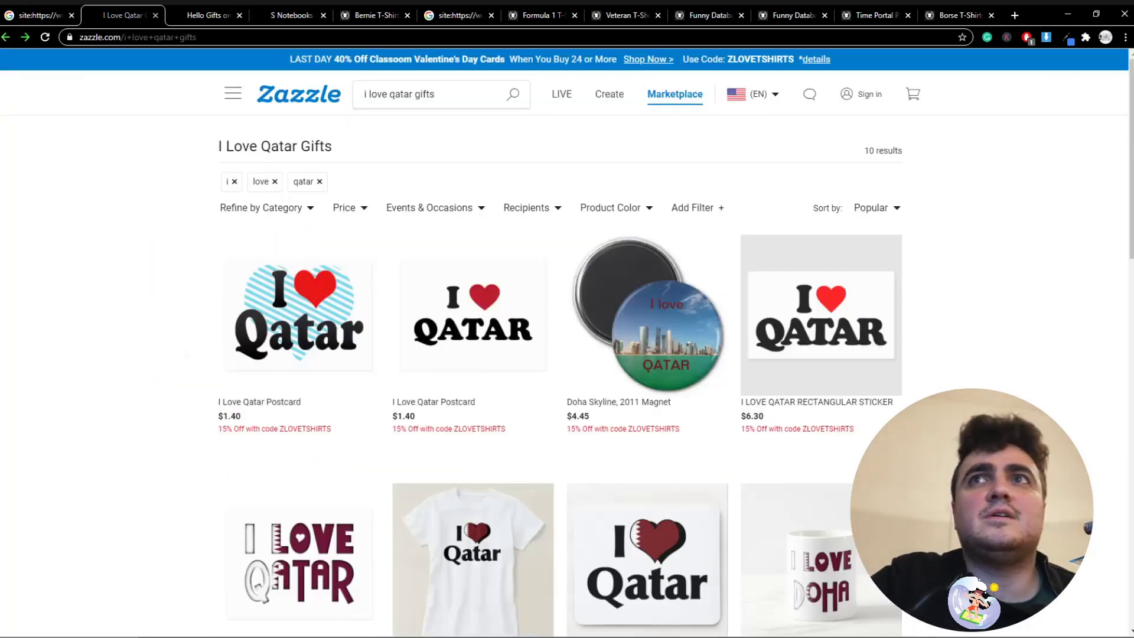
left_click(40, 15)
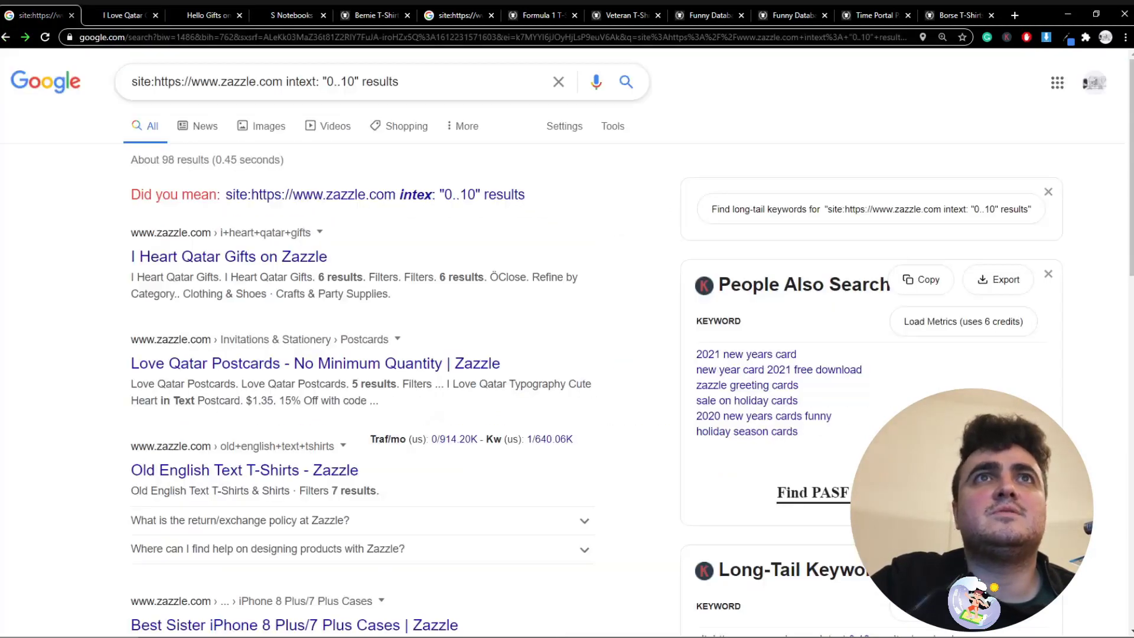
left_click(340, 81)
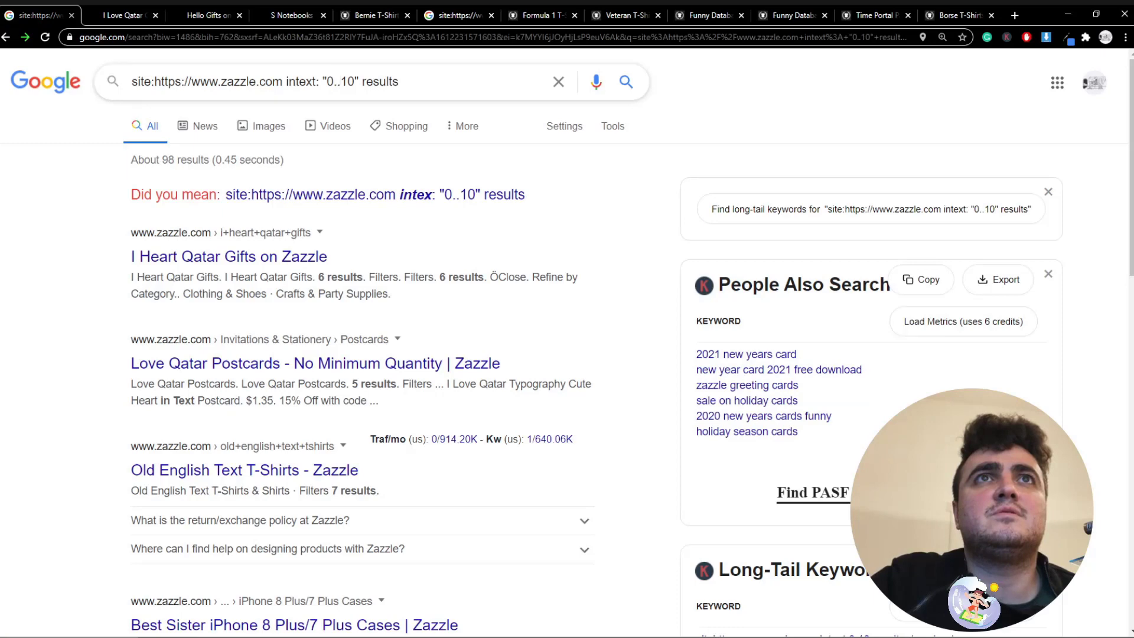
key("BackSpace")
type("1")
key("Return")
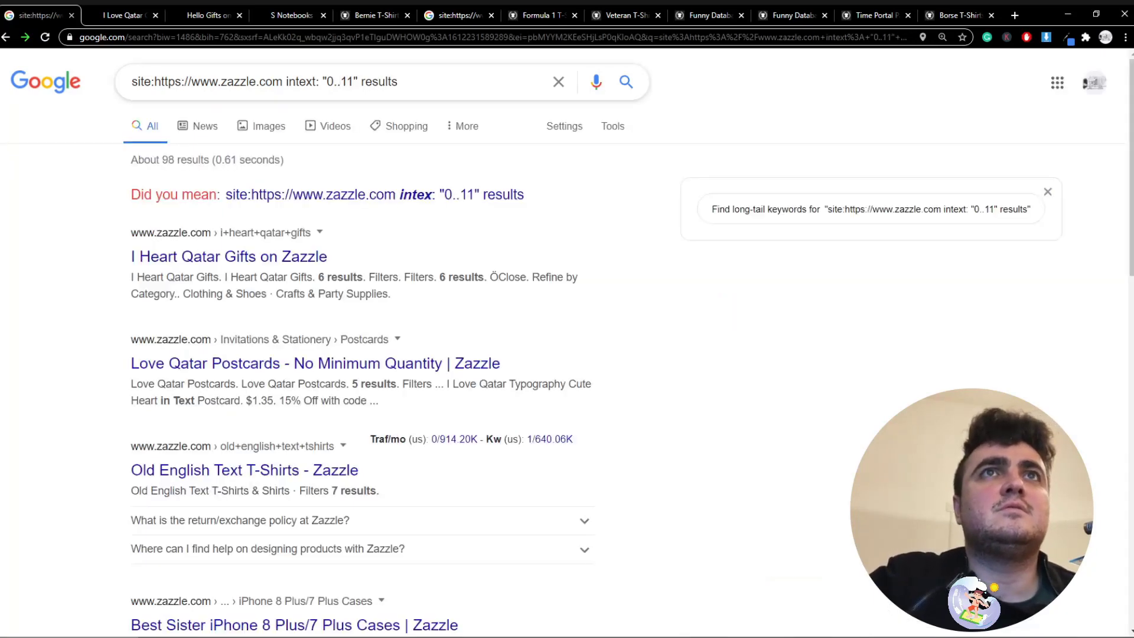
Replace the query's number range with the single value "11" and run the search
left_click_drag(355, 81, 327, 82)
type("11")
key("Return")
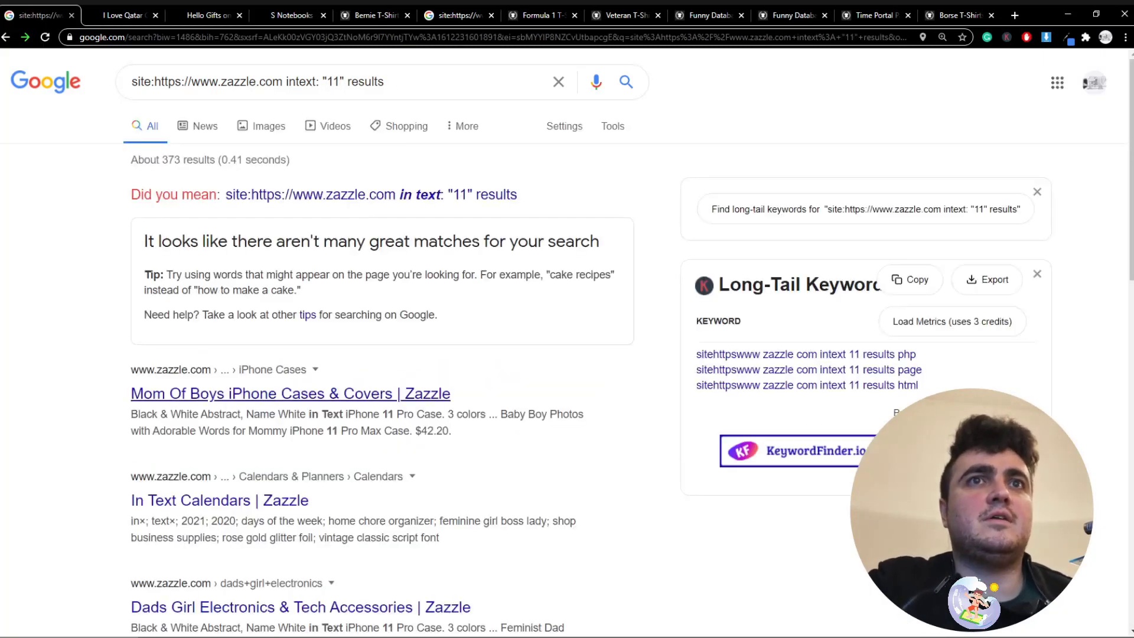
Open the Mom Of Boys iPhone Cases result beside the Google tab, highlight its result count, and return to the results
left_click(290, 394)
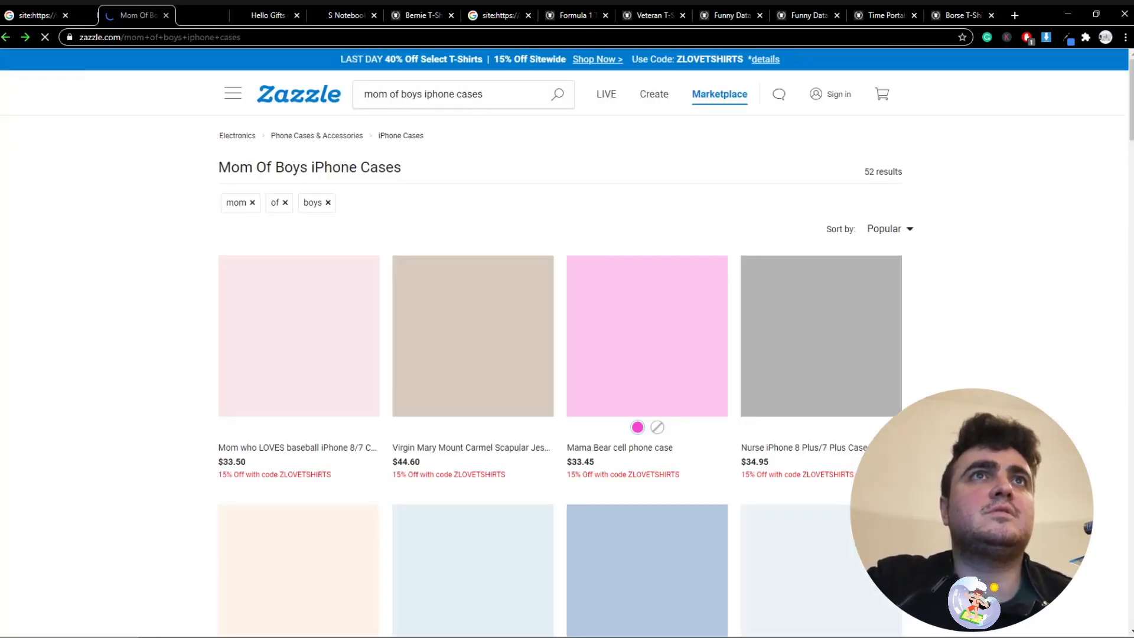
left_click_drag(142, 15, 121, 15)
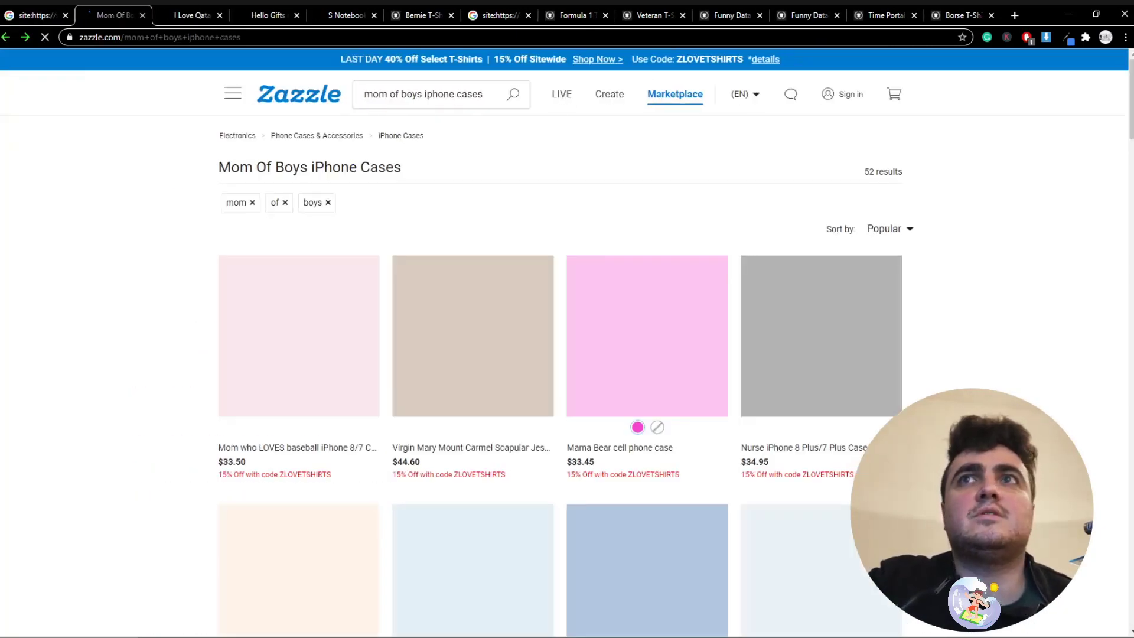
left_click_drag(864, 172, 904, 172)
left_click(886, 181)
left_click(36, 15)
Open the In Text Calendars result in a new tab and view its Zazzle listings
scroll(291, 394, "down", 1)
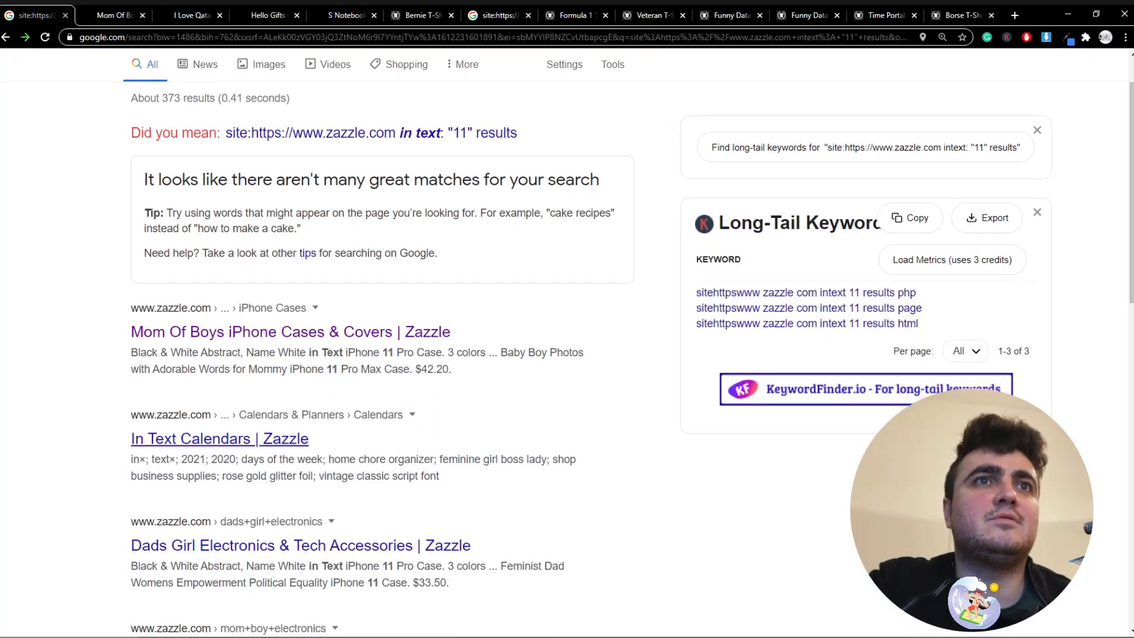
middle_click(260, 439)
left_click(118, 16)
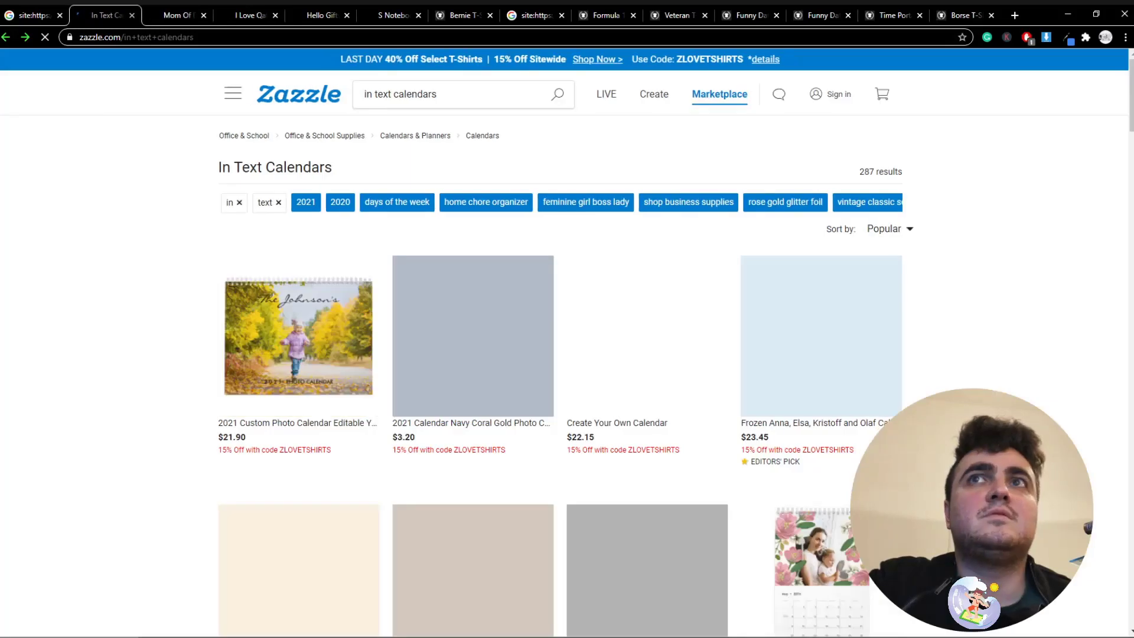
Return to the Google results, set the query's quoted number to "15", and run the search
left_click(36, 16)
scroll(567, 343, "up", 1)
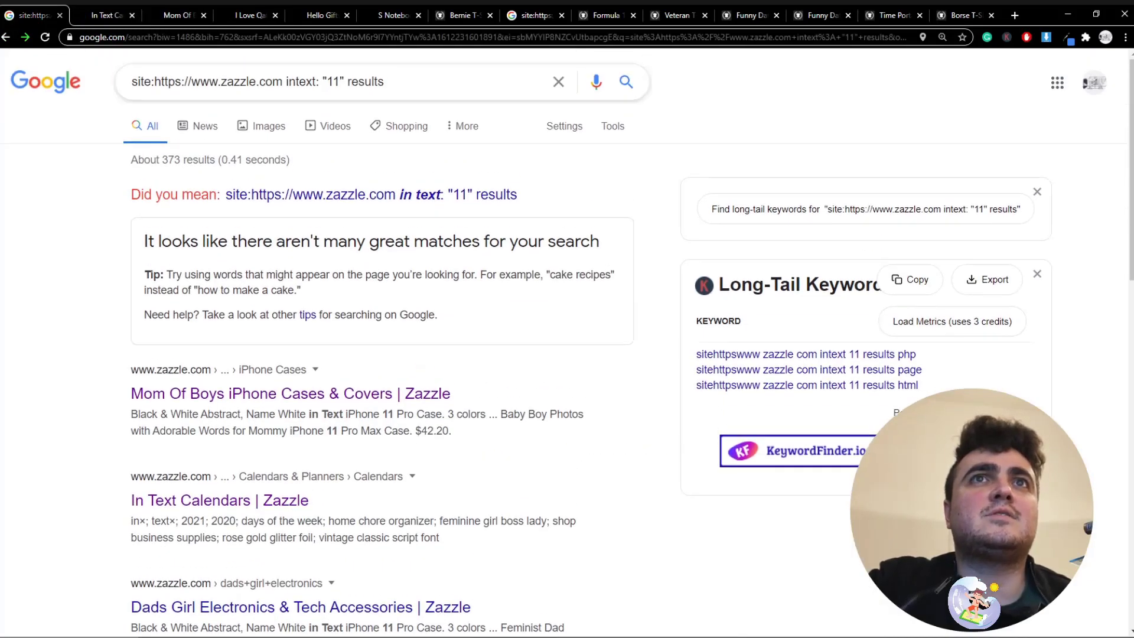
left_click(339, 81)
key("BackSpace")
type("5")
key("Return")
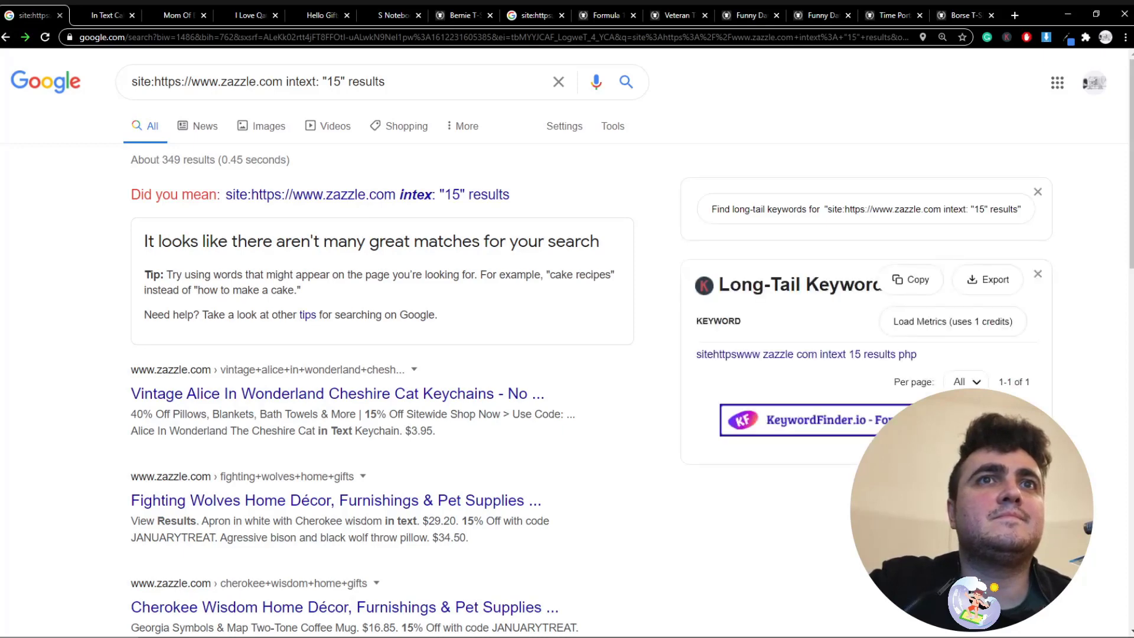
Set the query's quoted number to "16", run the search, and look down the Zazzle results
left_click(333, 81)
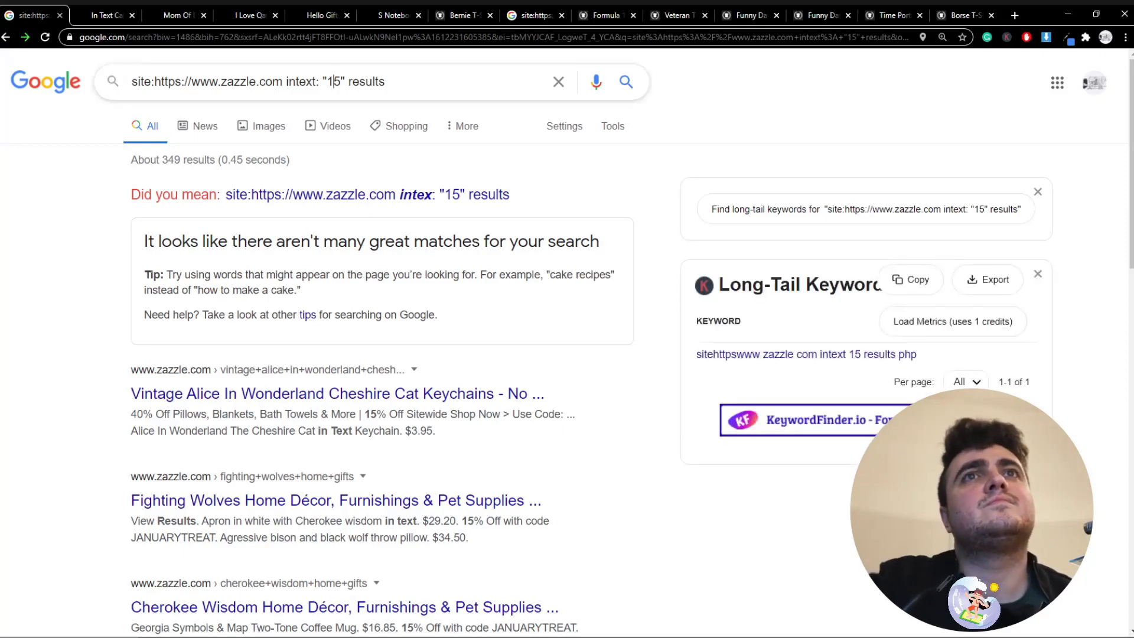
key("BackSpace")
type("6")
key("Return")
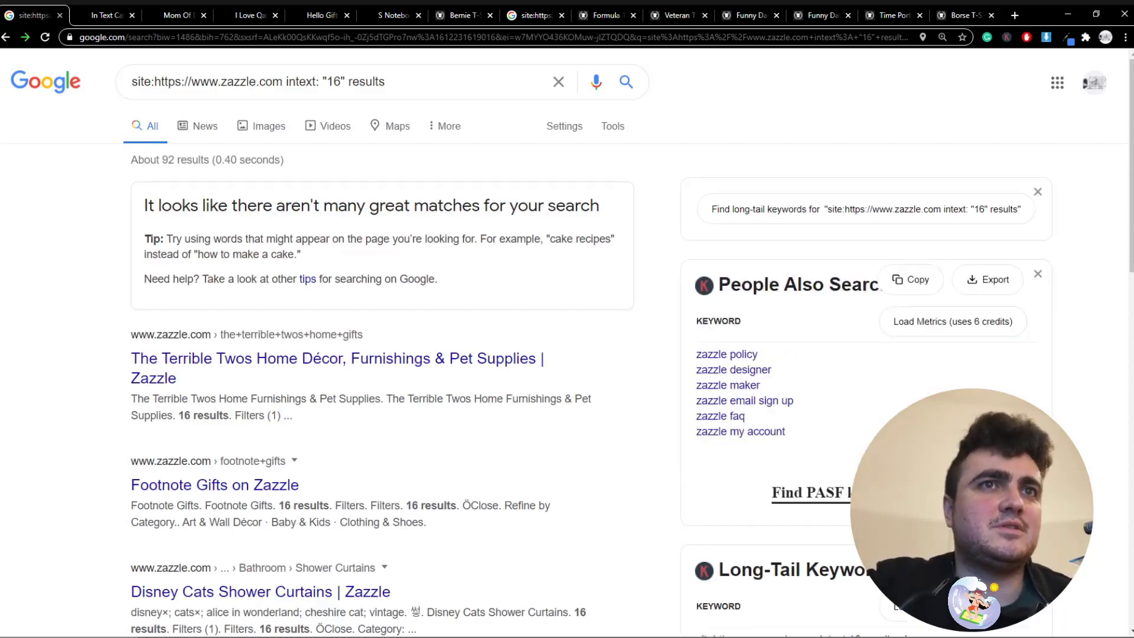
scroll(260, 470, "down", 2)
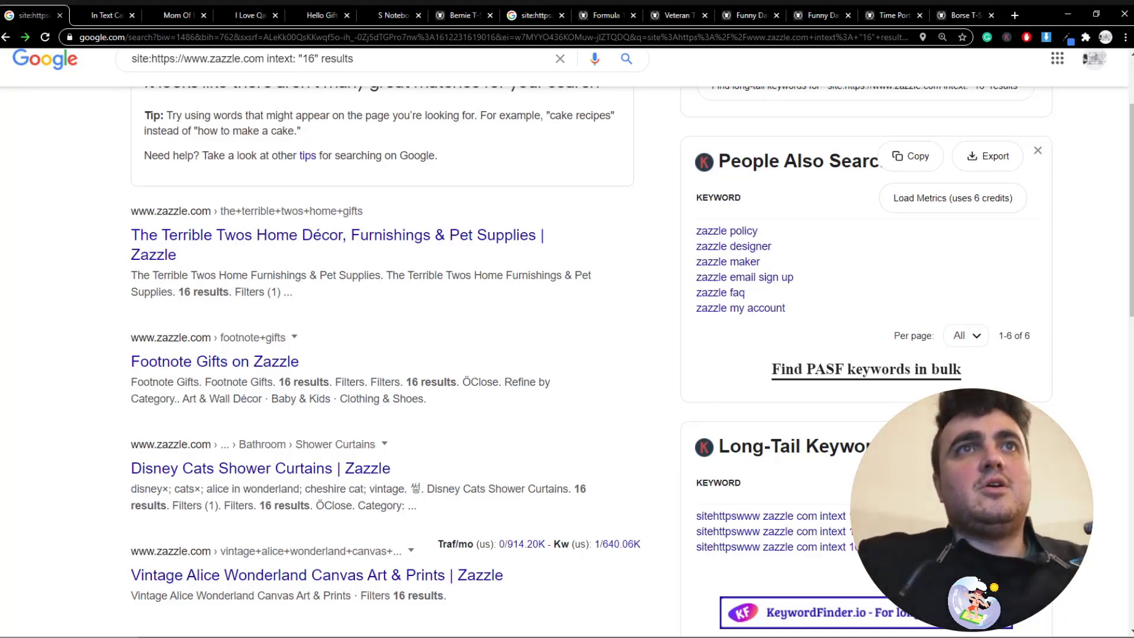
Change the end of the query to "1" result, with the singular word outside the quotes, and run the search
left_click_drag(315, 59, 308, 59)
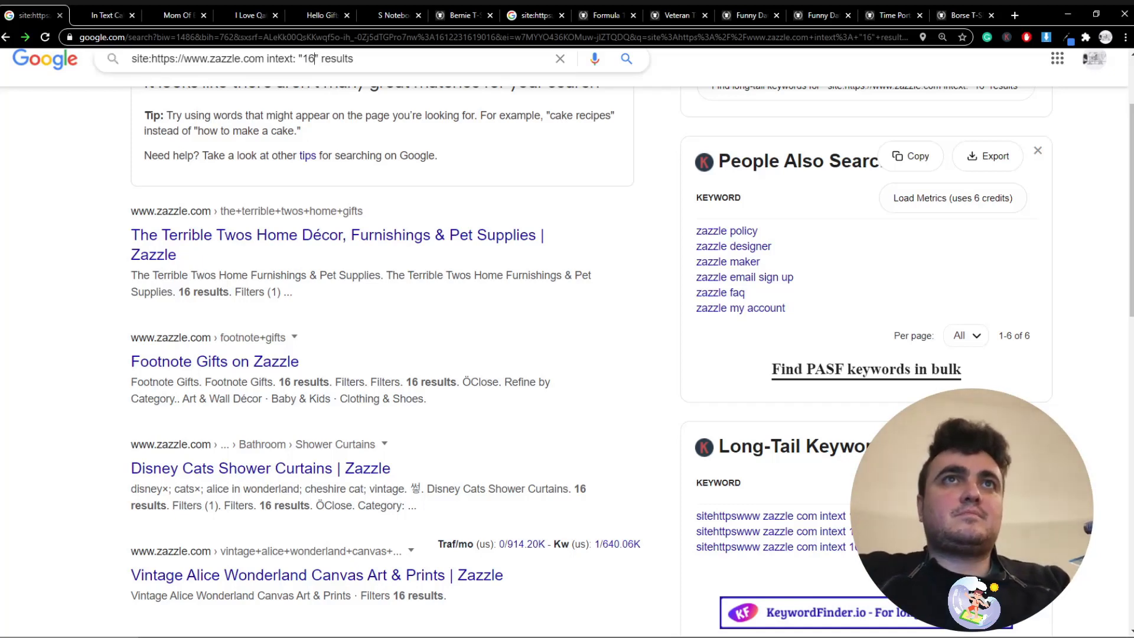
key("BackSpace")
key("BackSpace")
type("1")
key("BackSpace")
key("Return")
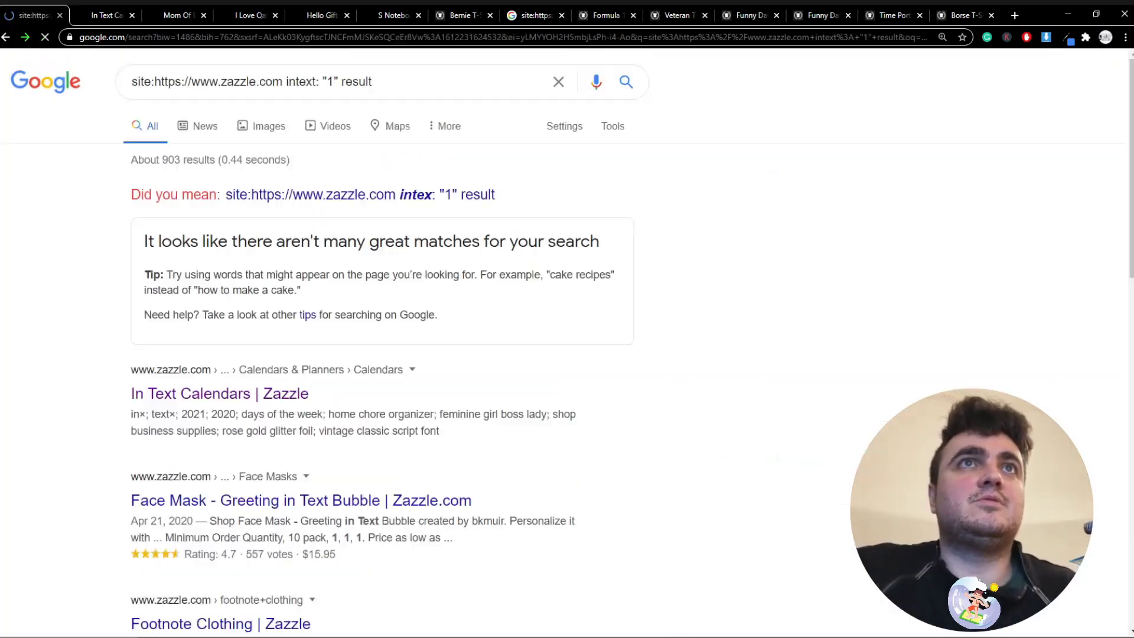
Extend the quotes around the whole phrase "1 result", run the search, and look through the results
left_click(374, 82)
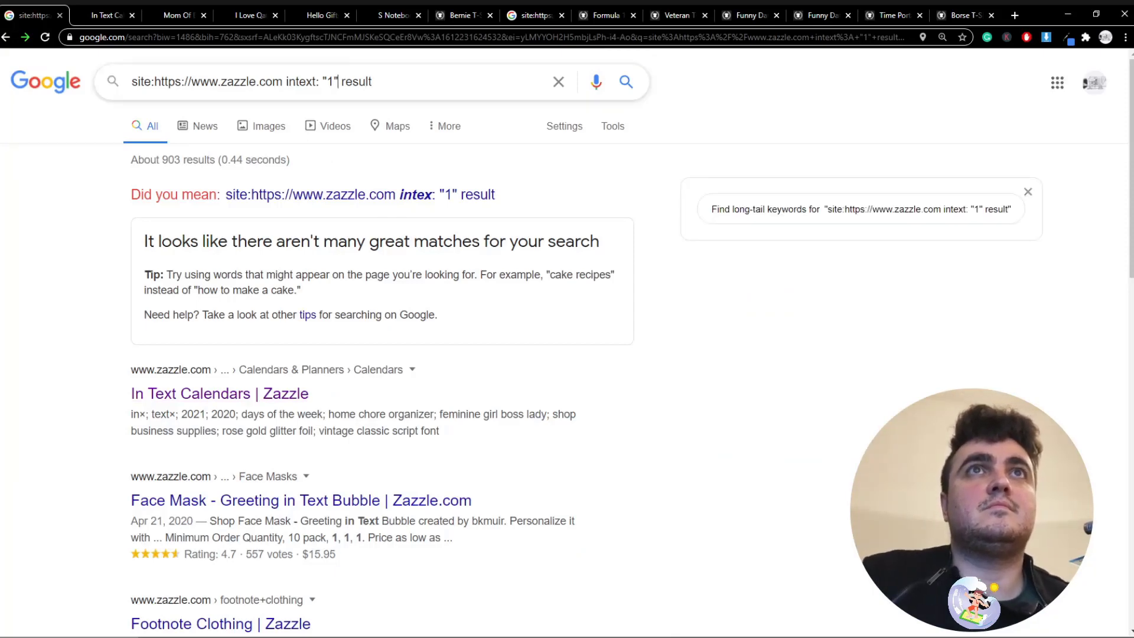
left_click(334, 82)
key("BackSpace")
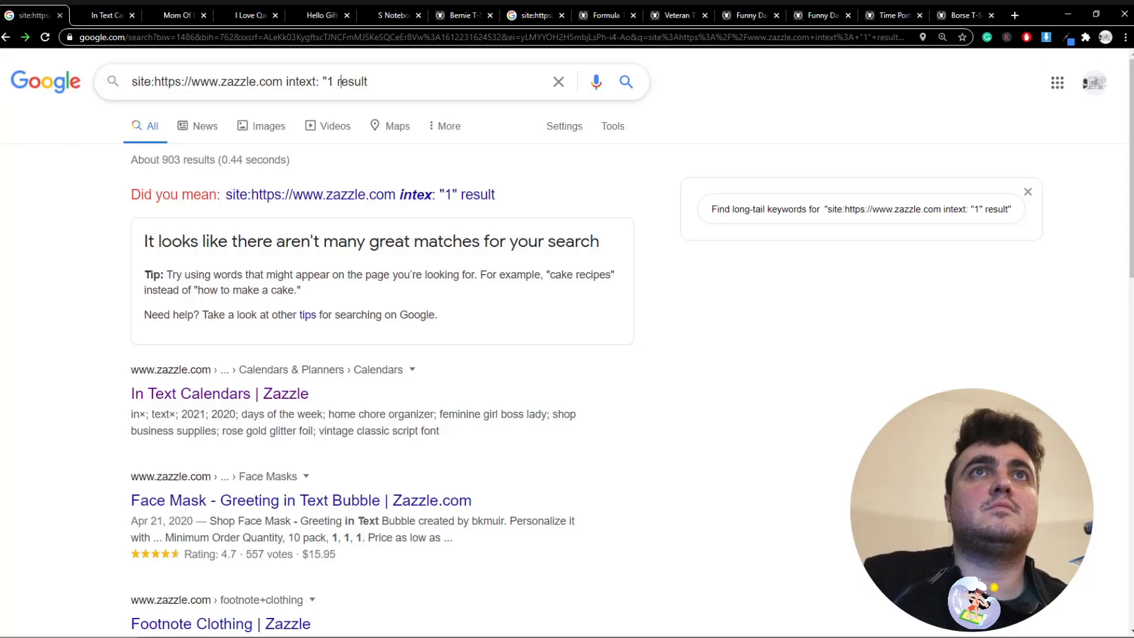
type("\"")
key("Return")
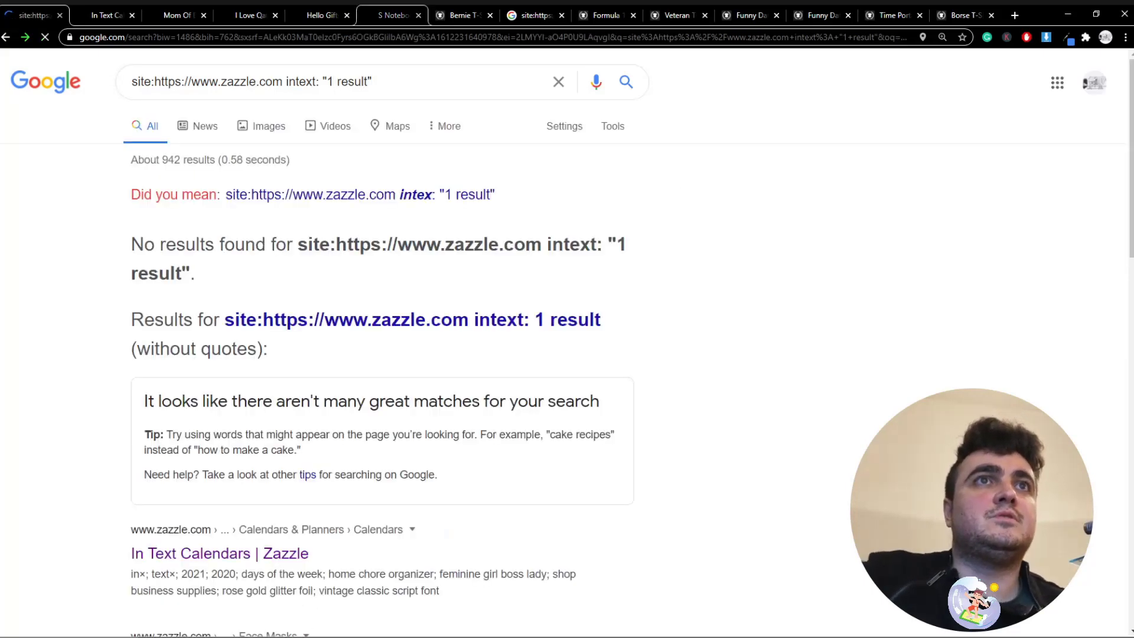
scroll(567, 342, "down", 2)
scroll(567, 343, "down", 4)
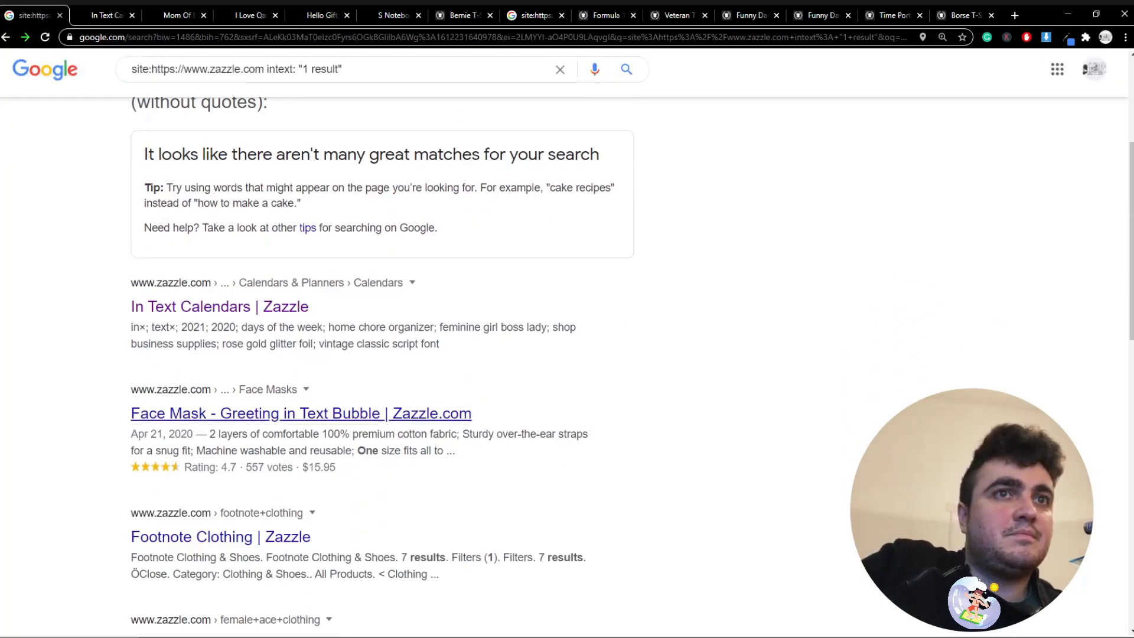
scroll(567, 342, "up", 4)
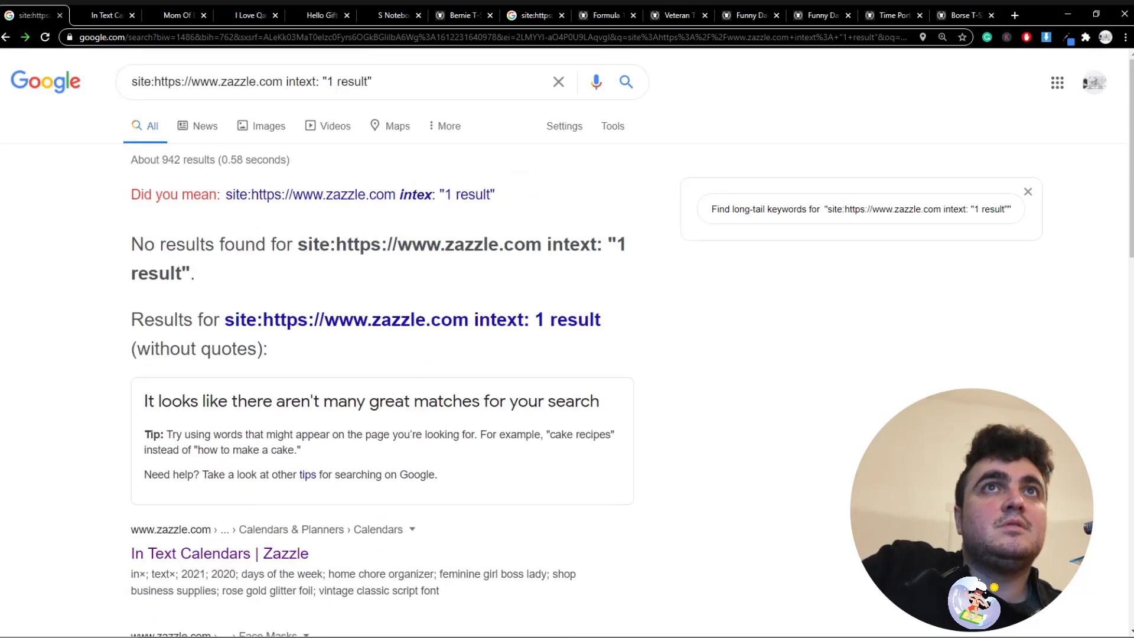
Replace the quoted phrase in the query with "13 results" and run the search
left_click_drag(372, 82, 326, 82)
key("BackSpace")
type("13 ")
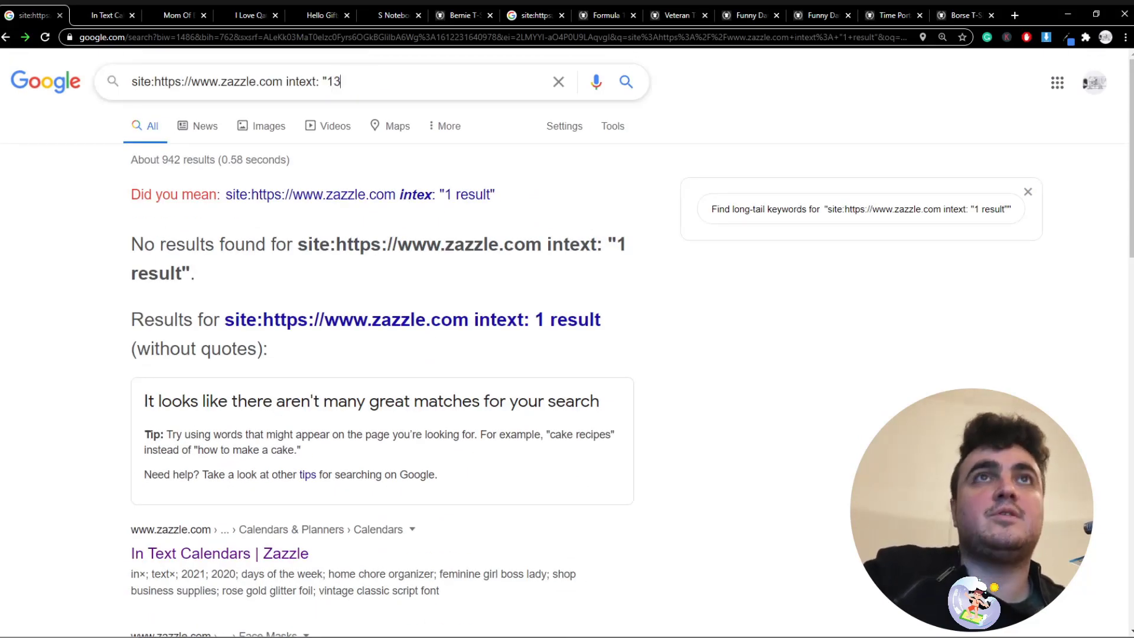
type("results\"")
key("Return")
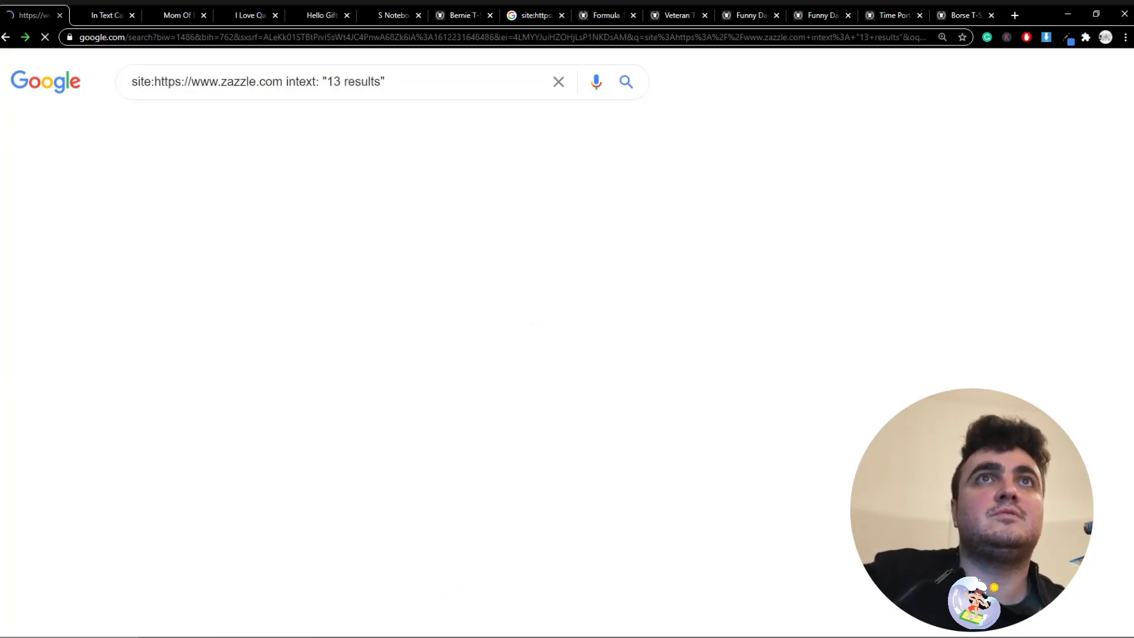
Quote only the number "13" in the query, leaving results outside the quotes, and run the search
left_click(344, 81)
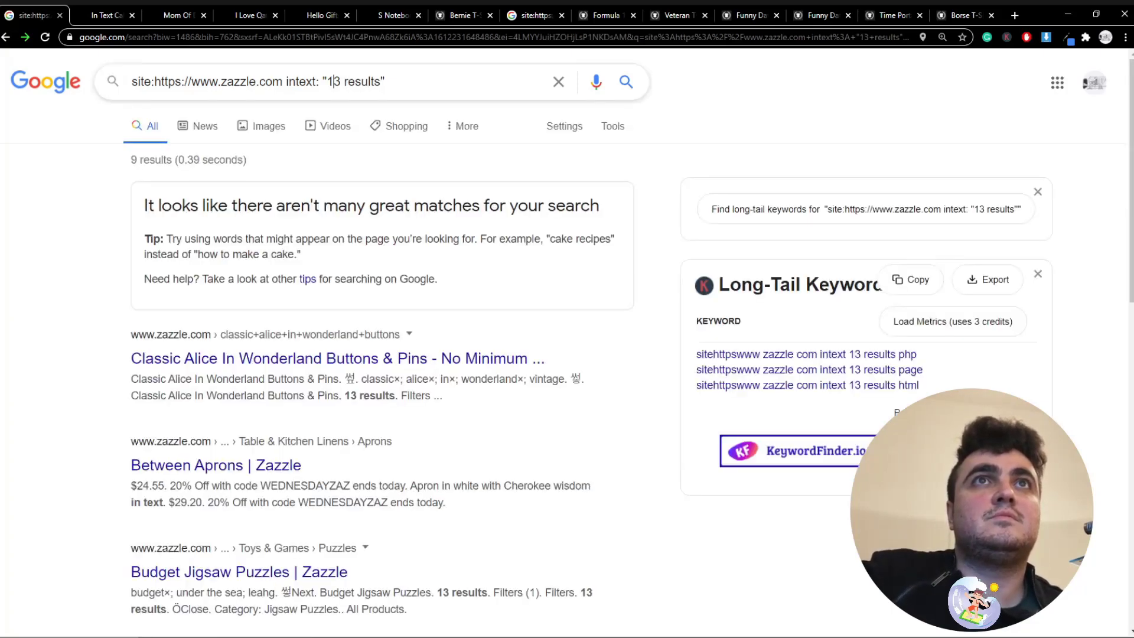
key("BackSpace")
key("Return")
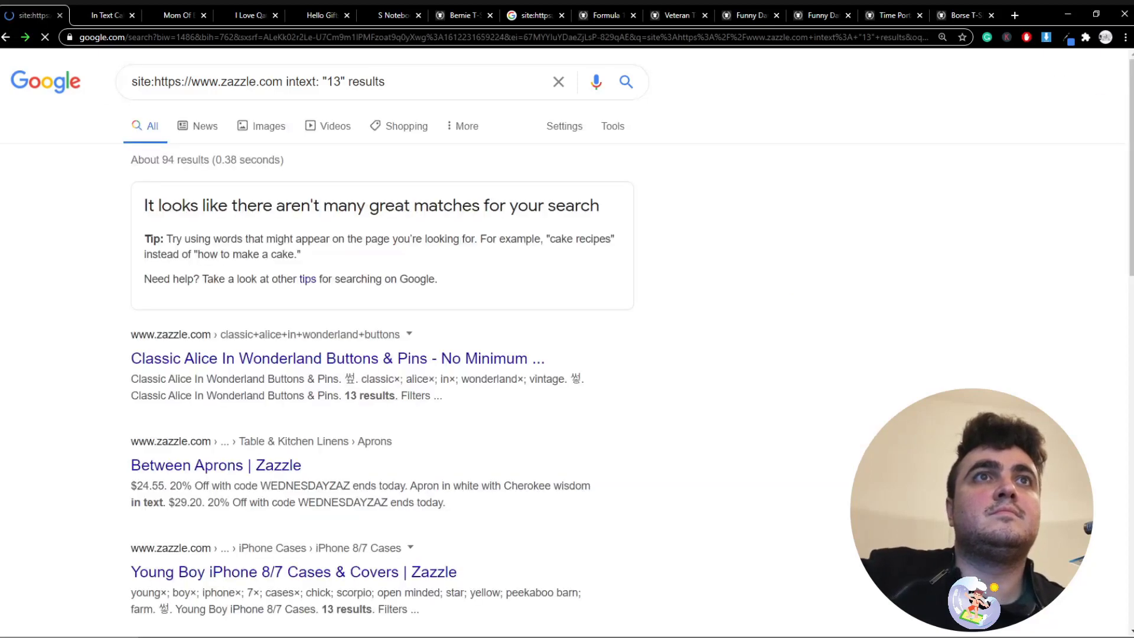
Rerun the Zazzle search with the quoted number "16" and check the notice above the results
left_click(335, 82)
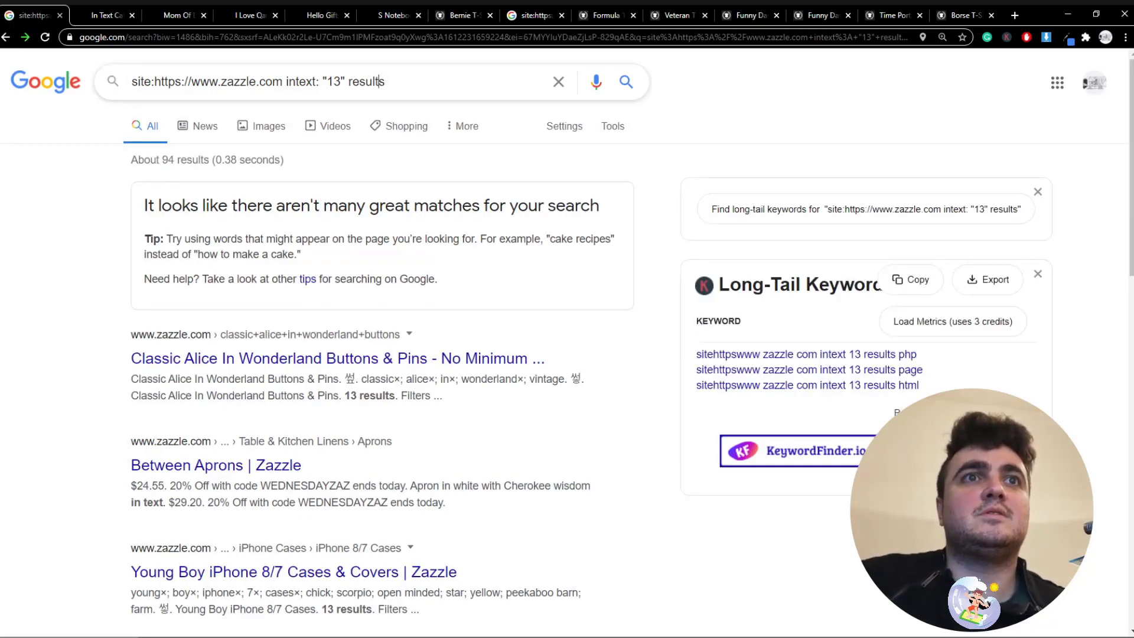
left_click(341, 82)
key("BackSpace")
type("6")
key("Return")
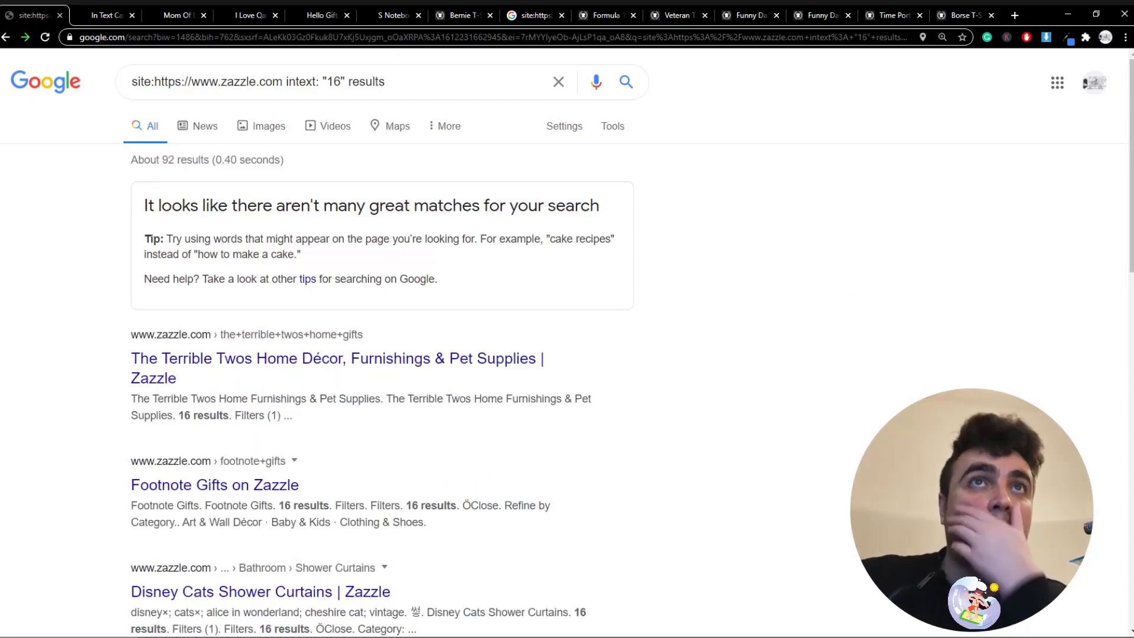
left_click_drag(404, 205, 170, 205)
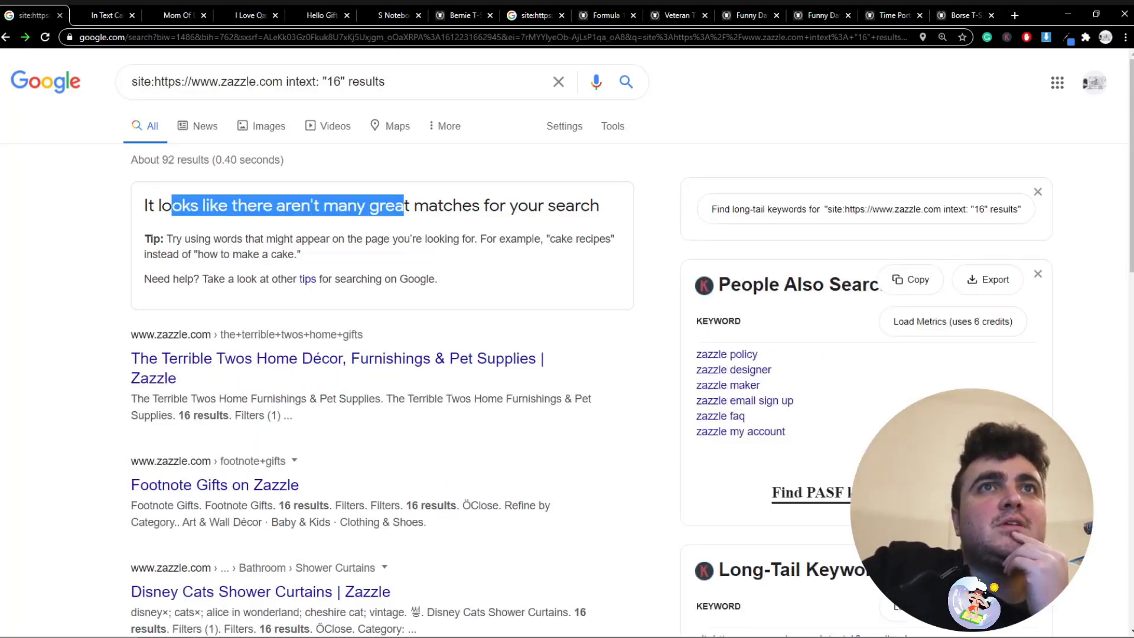
left_click(170, 207)
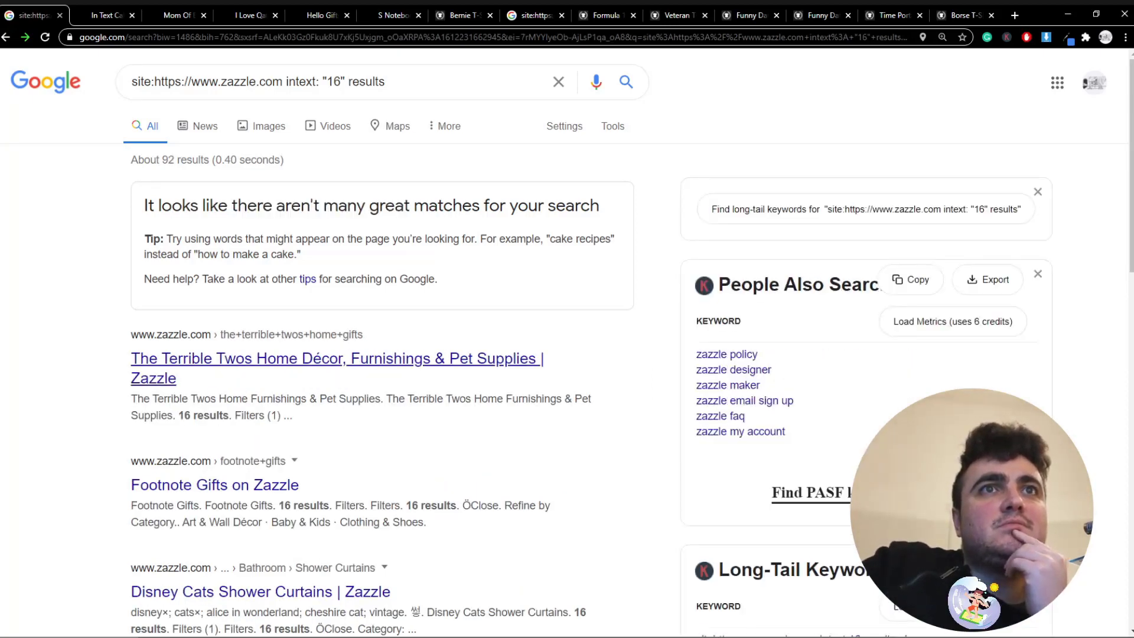
Open The Terrible Twos Home Décor result in a tab beside the Google tab, view it, and return to the results
middle_click(331, 359)
left_click_drag(298, 16, 92, 16)
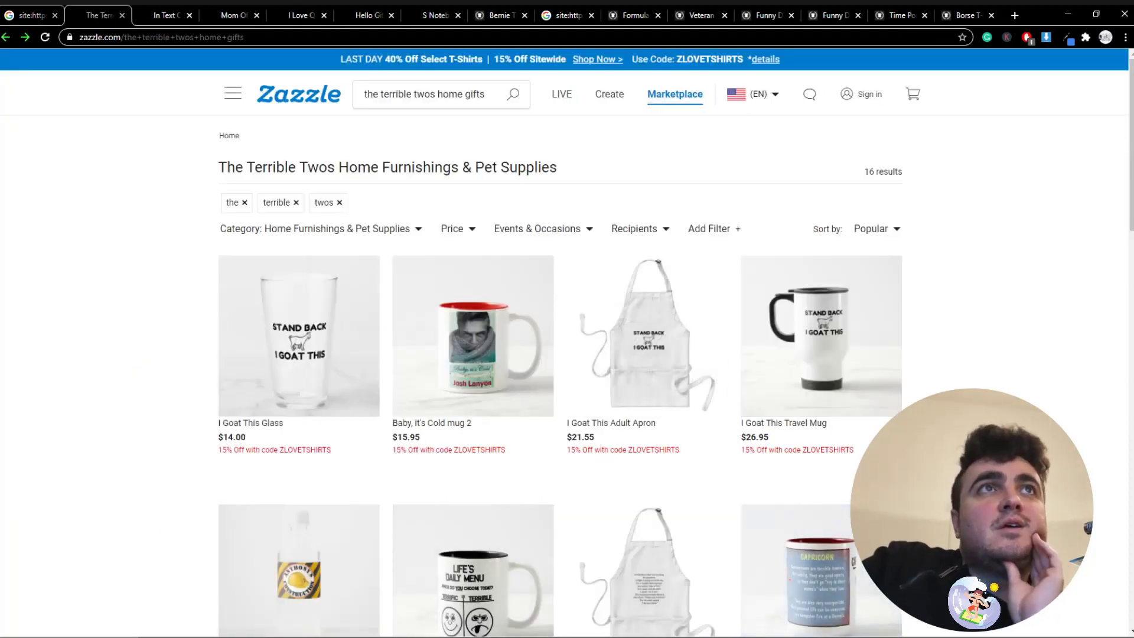
left_click(31, 15)
Open the Vintage Alice Wonderland Canvas Art & Prints result beside the Google tab, browse its listings, and return to the results
scroll(390, 366, "down", 6)
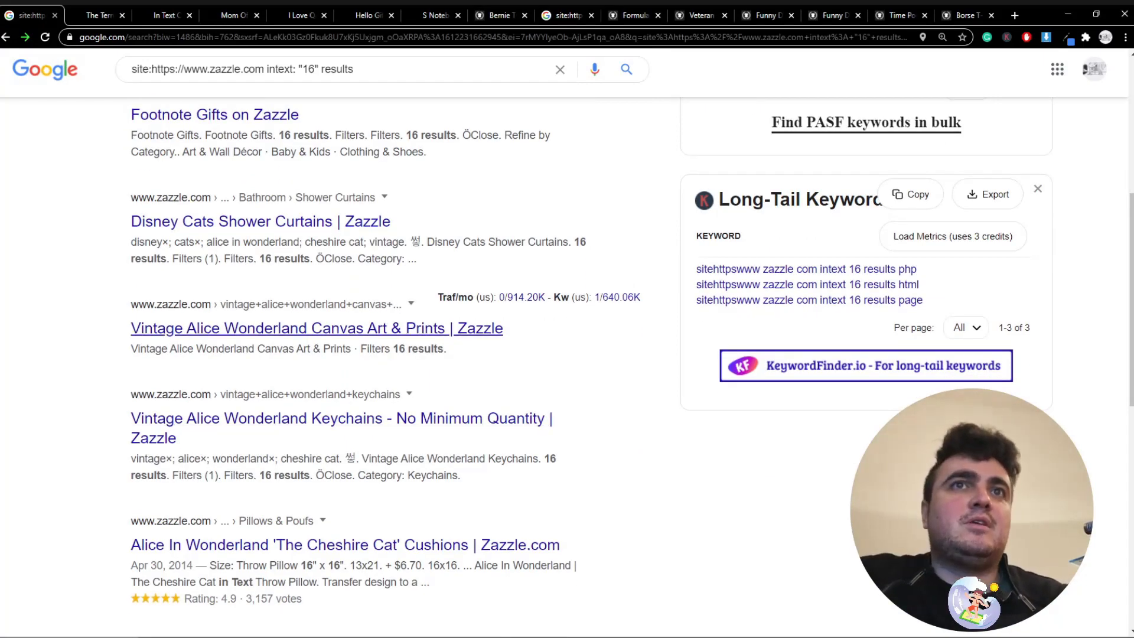
middle_click(378, 328)
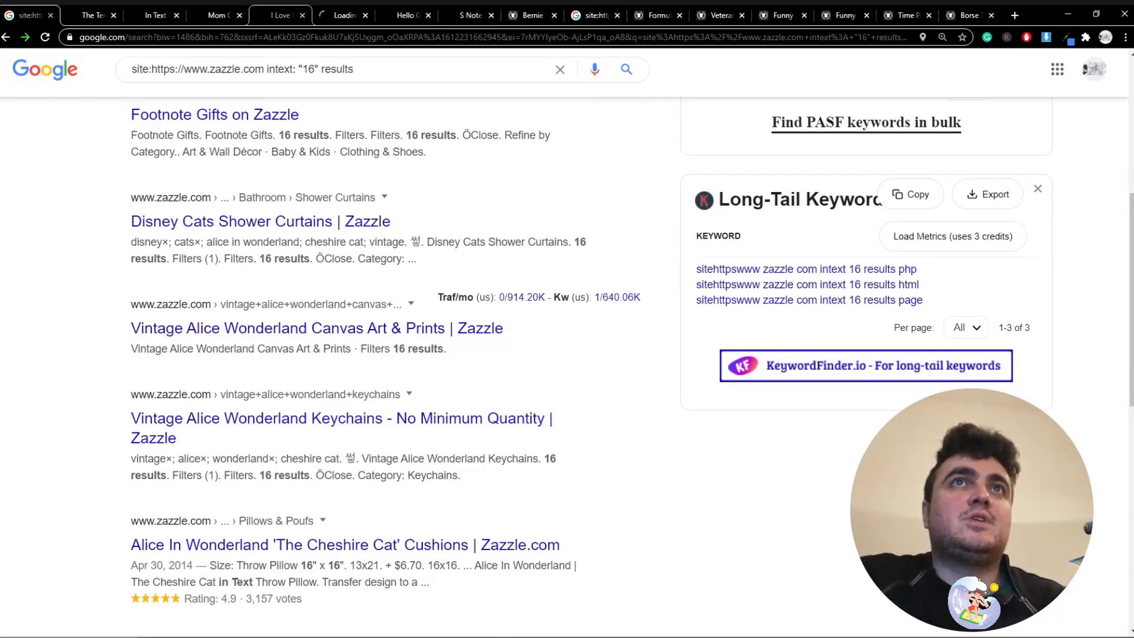
left_click_drag(408, 15, 95, 16)
scroll(568, 355, "down", 5)
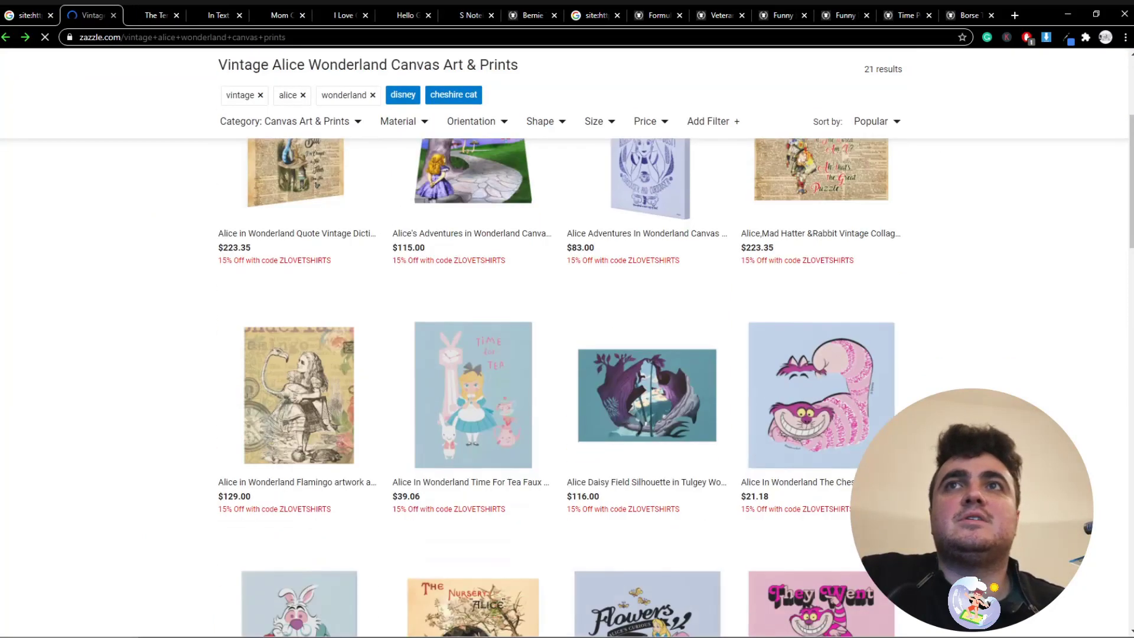
key("ctrl+shift+Tab")
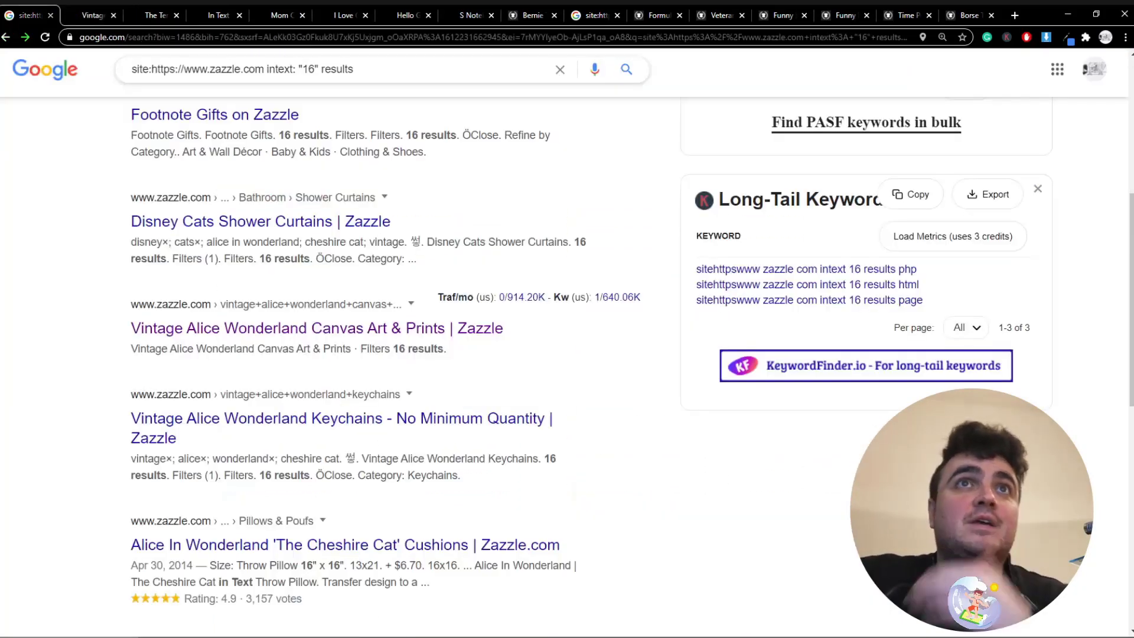
triple_click(338, 69)
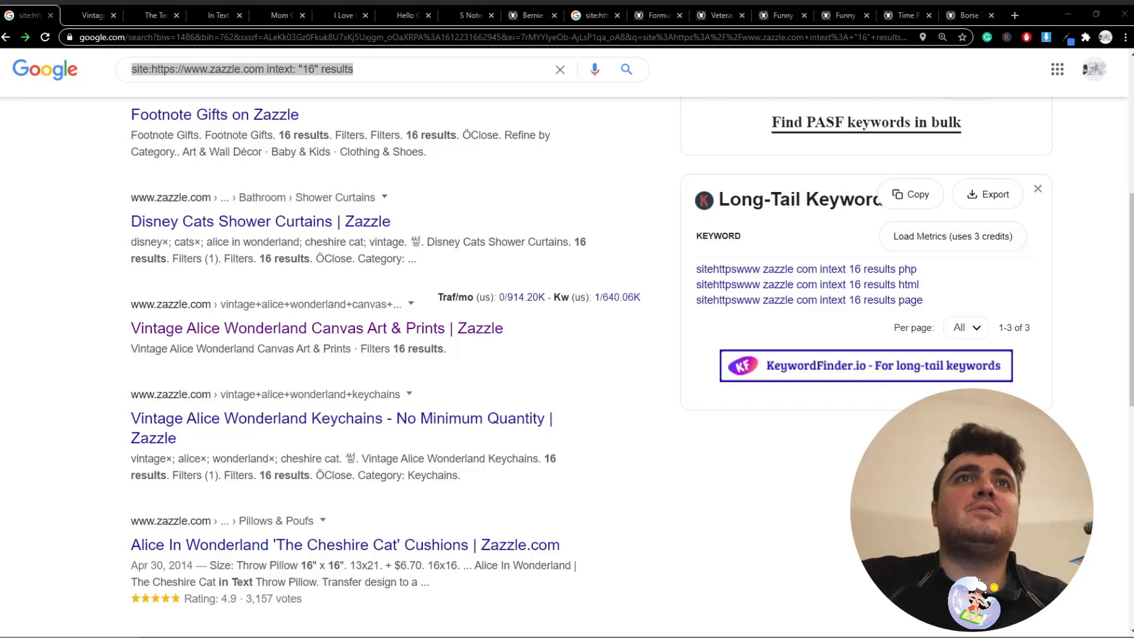
left_click(379, 172)
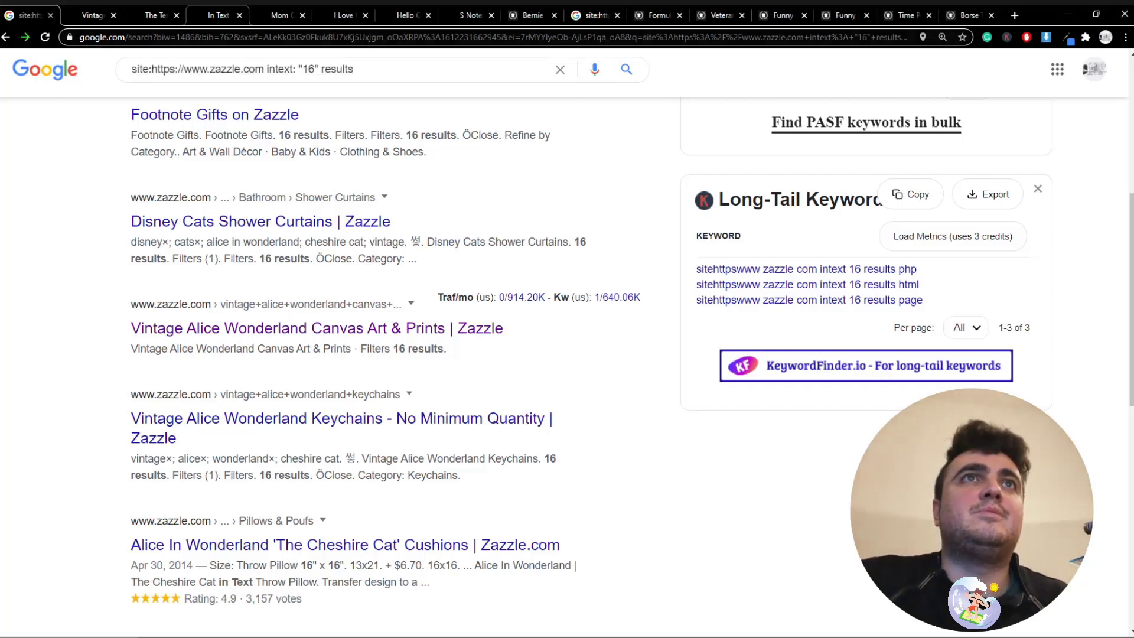
left_click(166, 37)
key("alt+Tab")
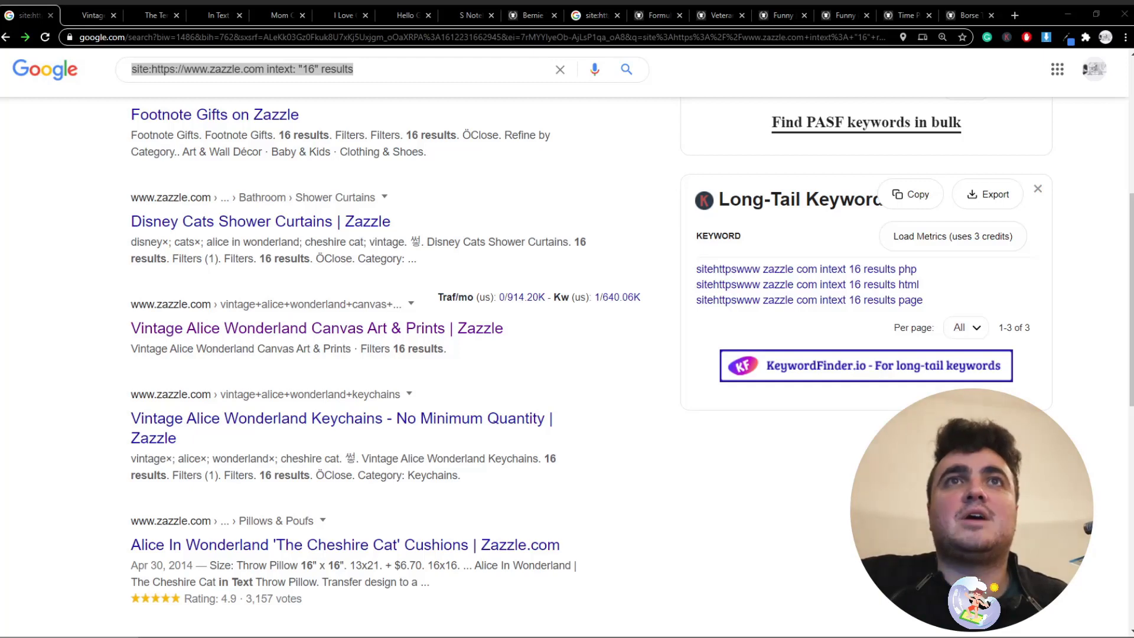
key("alt+Tab")
key("alt+Tab")
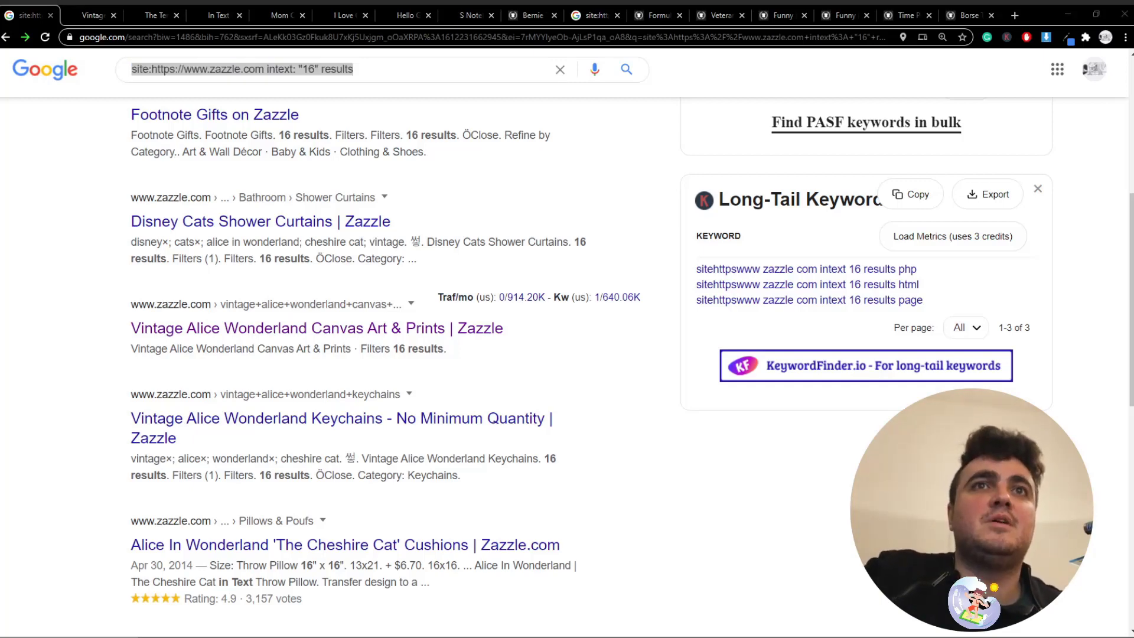
key("alt+Tab")
key("alt+Tab")
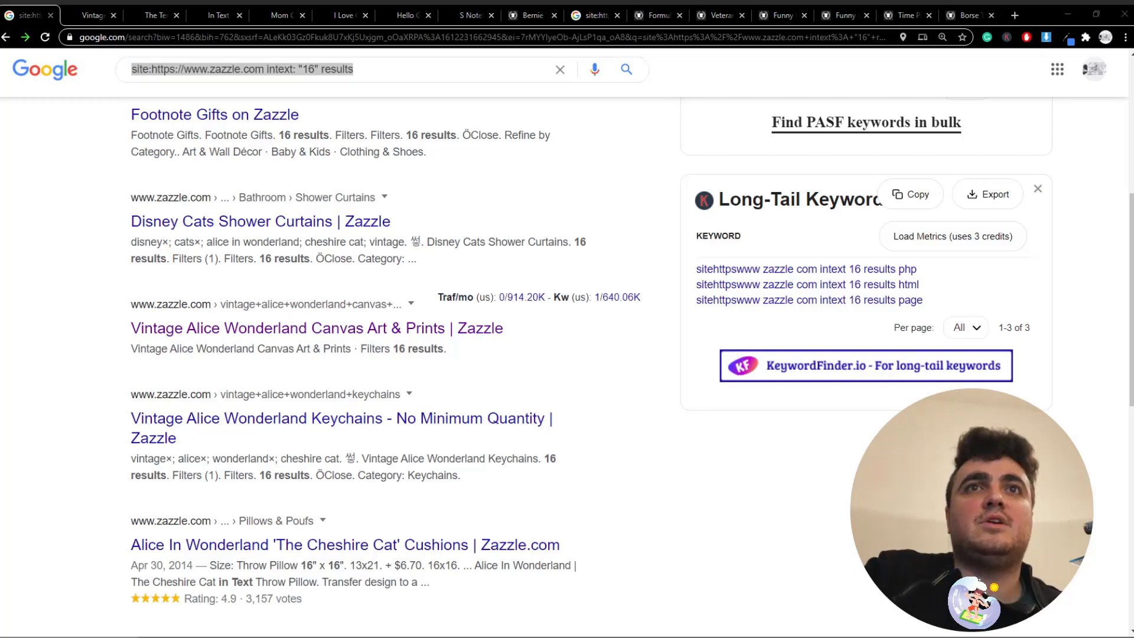
key("alt+Tab")
Search Google for site:redbubble.com inurl:shop -people intext:"0..20 results" intitle:book, replacing the placeholder title word "anything", and look through the results
type("site:redbubble.com inurl:shop -people intext:\"0..20 results\" intitle:anything")
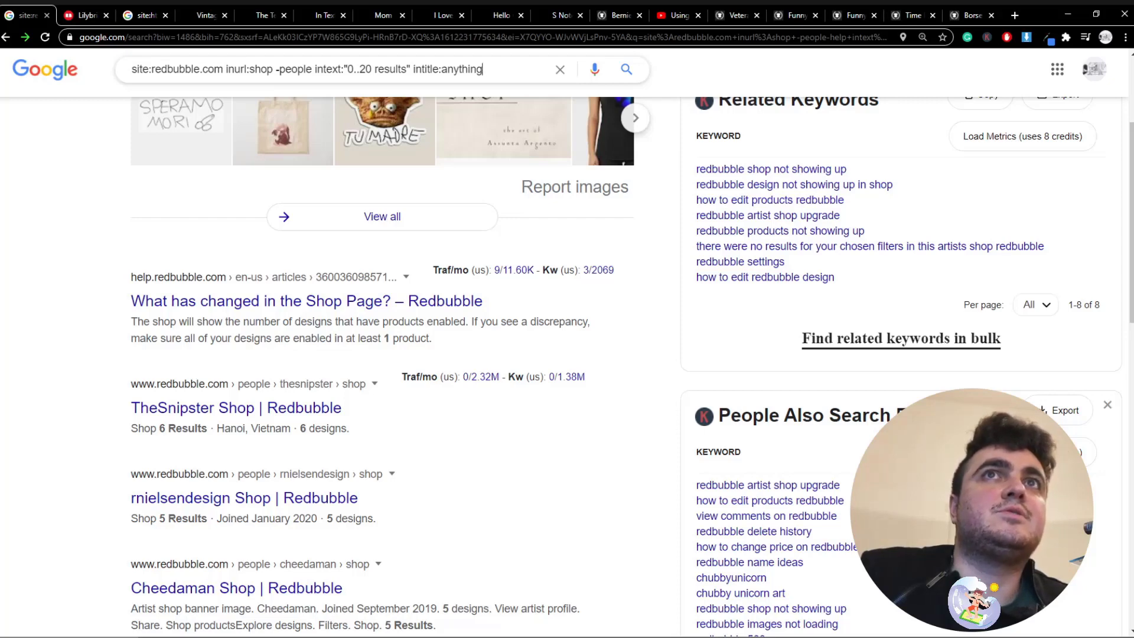
key("shift+Left")
key("shift+Left")
key("shift+Left")
key("shift+Left")
key("shift+Left")
key("shift+Left")
key("shift+Left")
key("shift+Left")
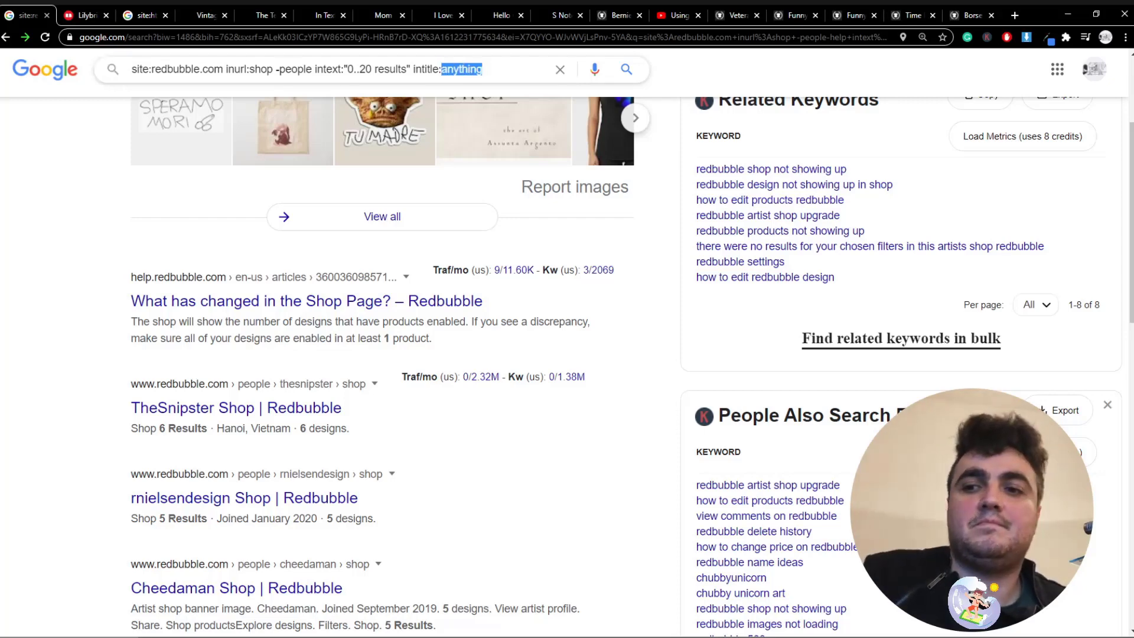
key("BackSpace")
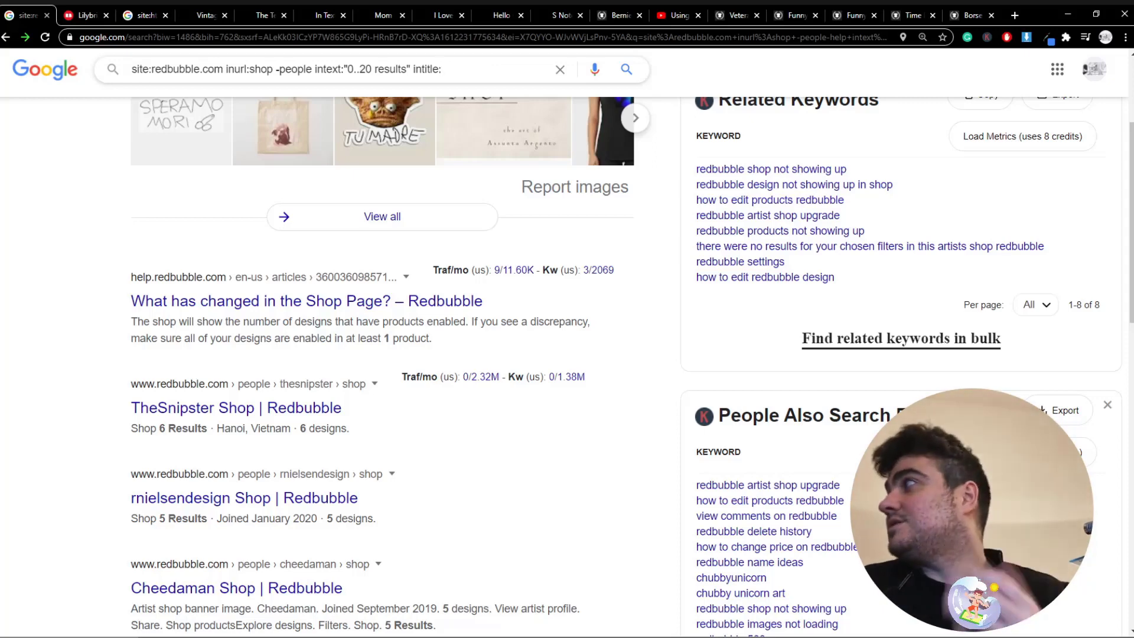
type("book")
key("Return")
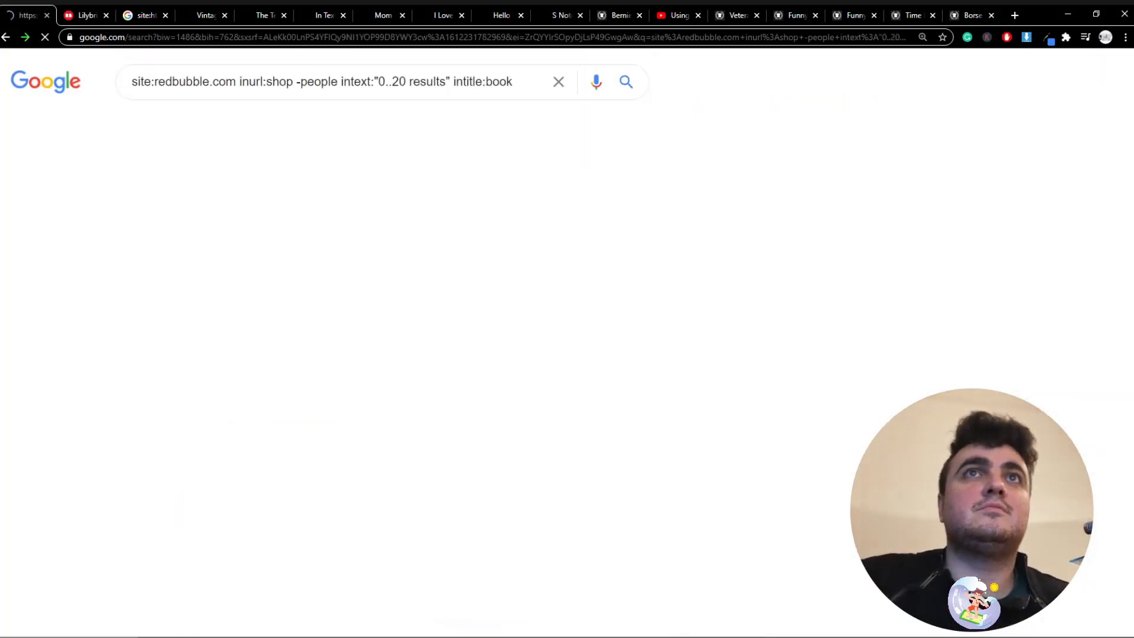
scroll(567, 366, "down", 3)
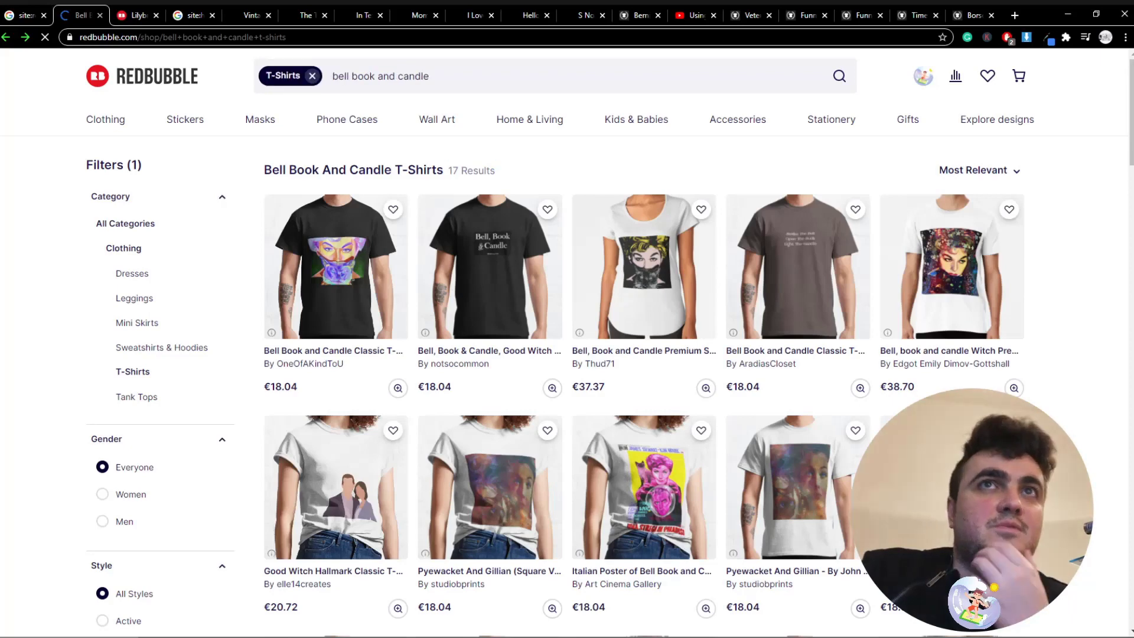
Move the Zazzle S Notebooks & Journals tab beside the Redbubble Google search tab, and return to the Google results
left_click(25, 15)
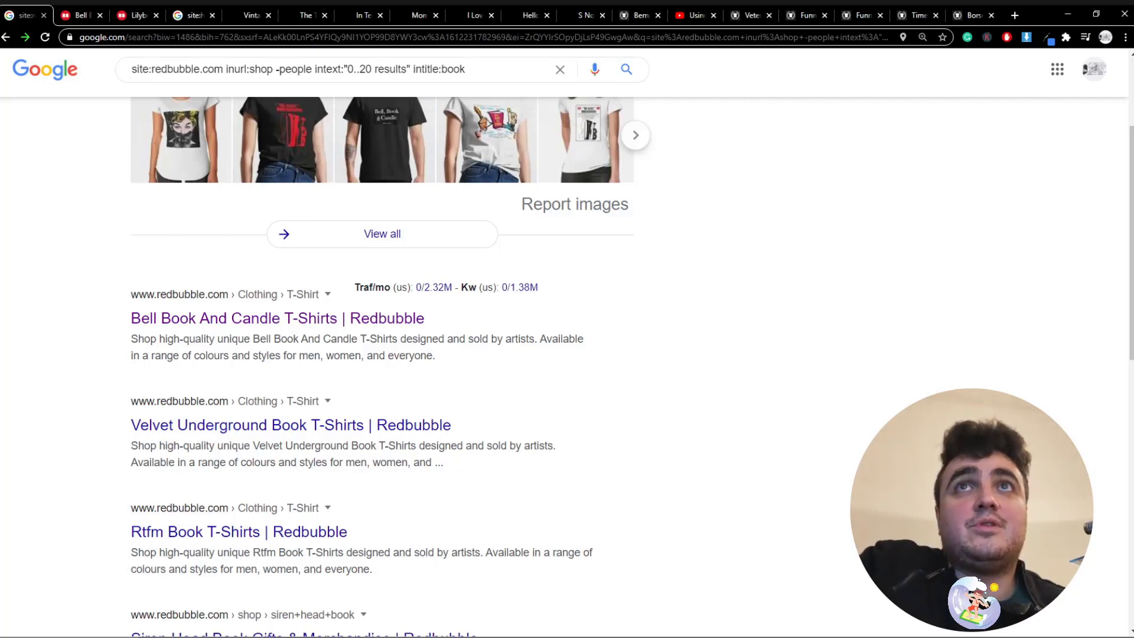
left_click_drag(588, 15, 83, 15)
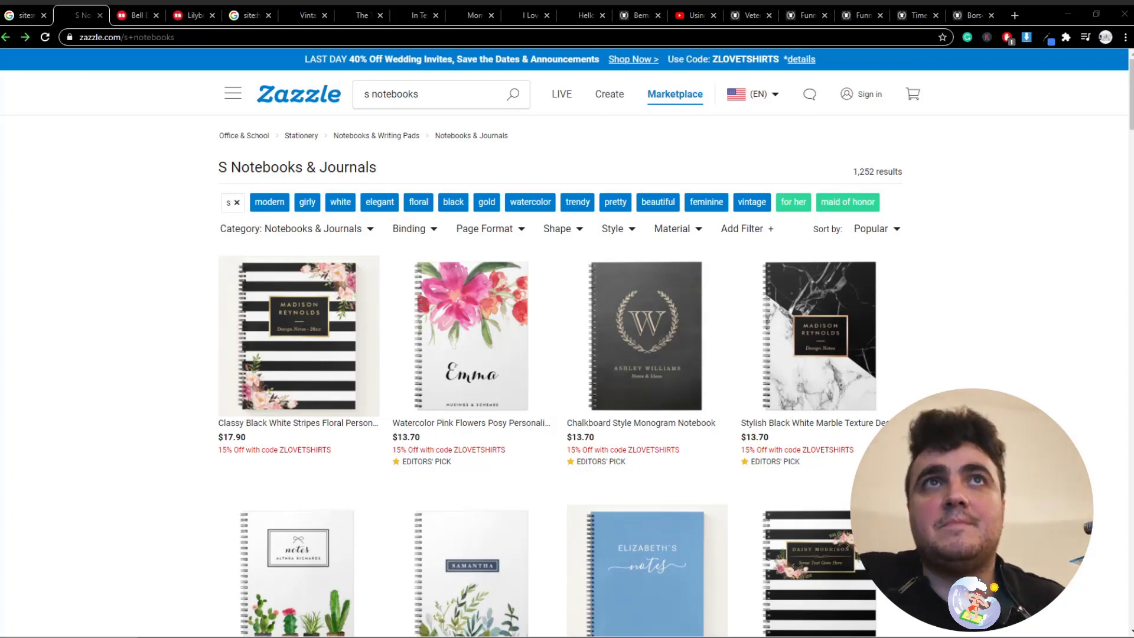
left_click(25, 15)
scroll(378, 331, "up", 3)
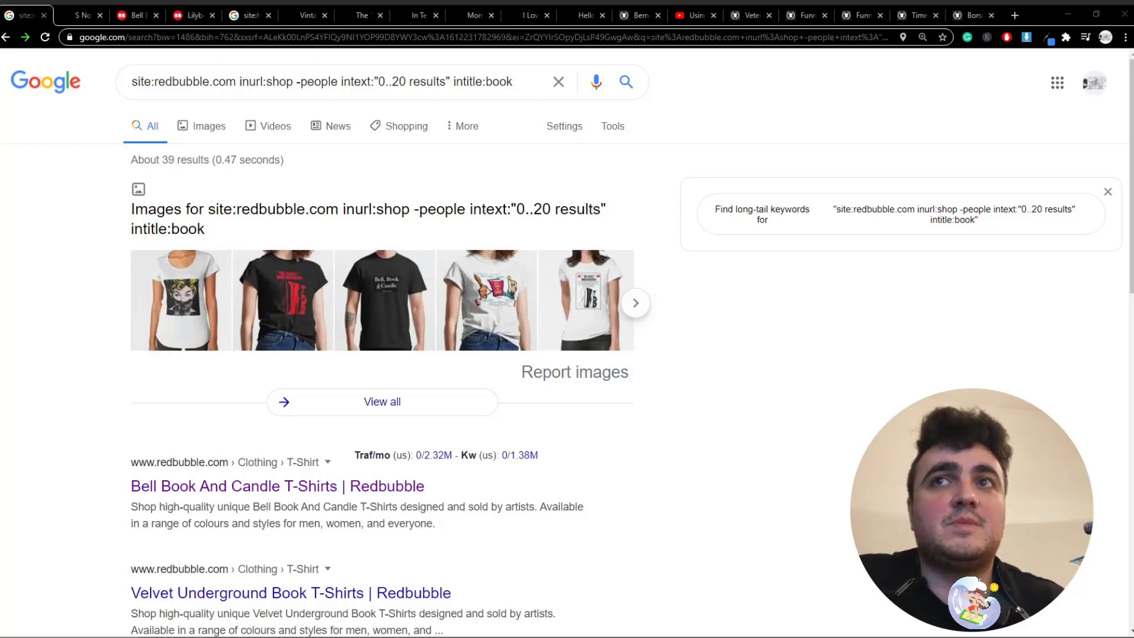
Load amazon.com in the tab holding the Lilybris Redbubble shop
left_click(195, 16)
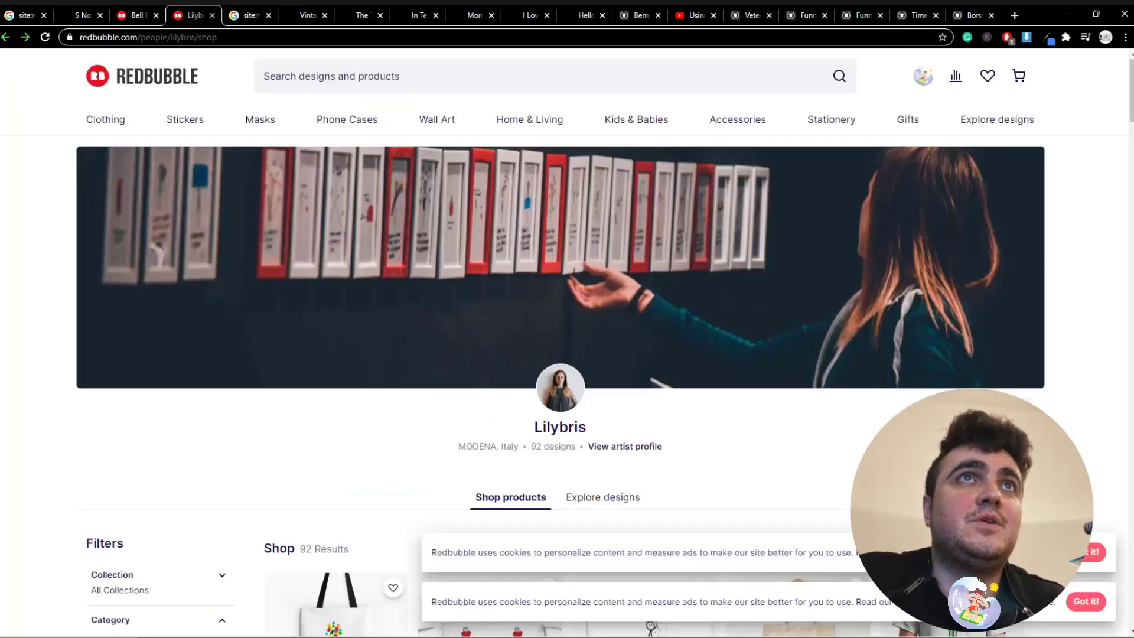
left_click(195, 37)
type("amazon#")
key("Return")
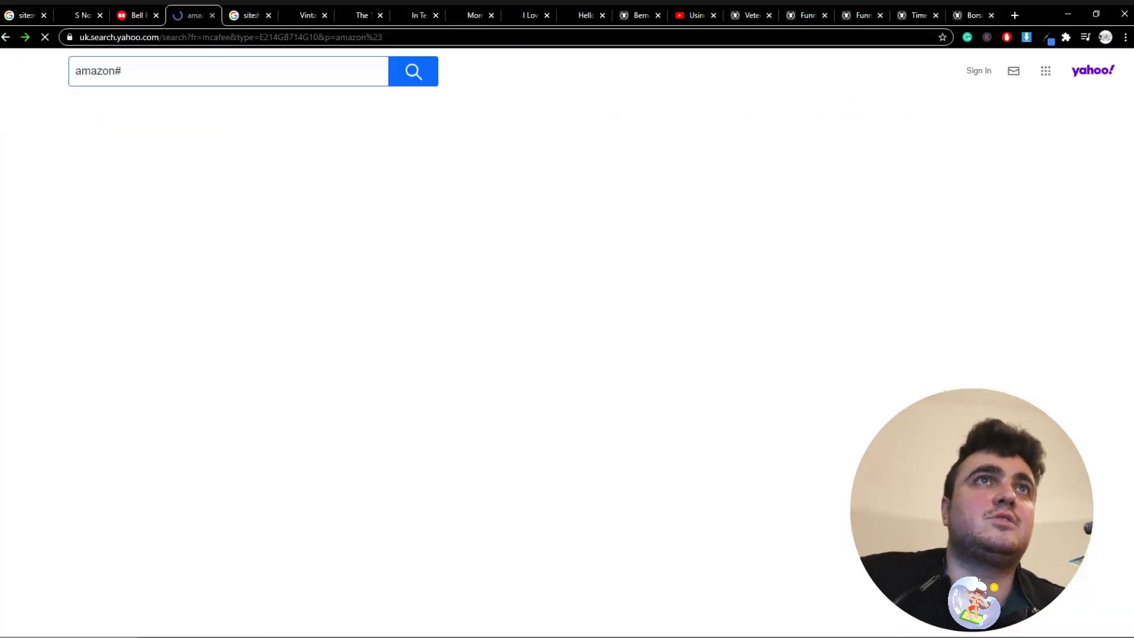
key("ctrl+l")
type("amazon.com")
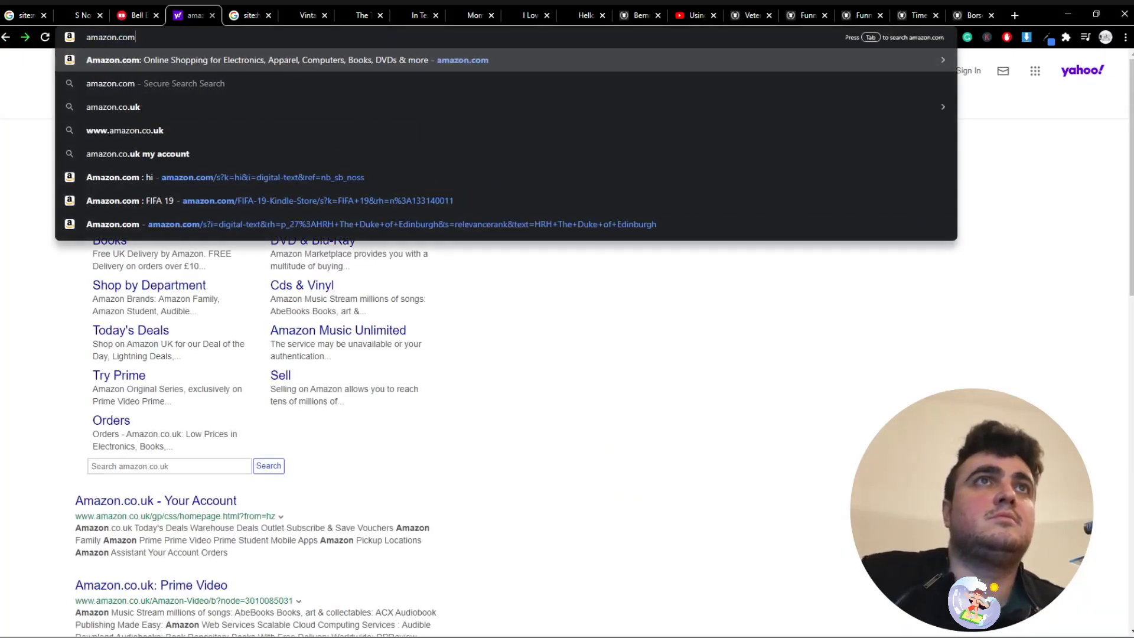
key("Return")
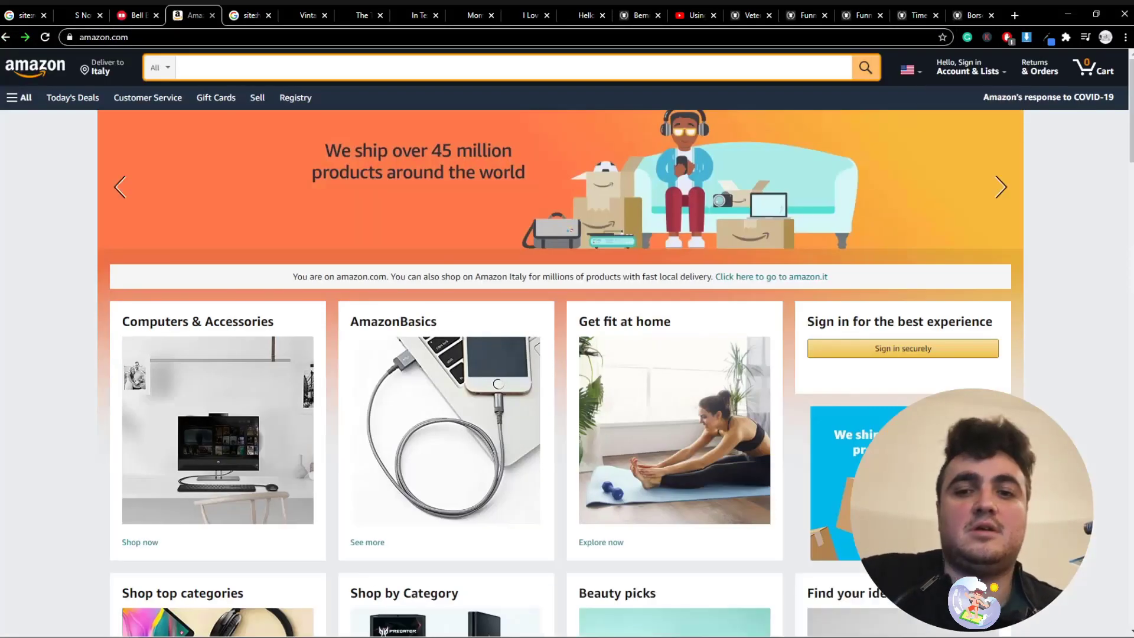
Search Amazon for electric toothbrush and check the wording of the result count line
type("electric toothrbus")
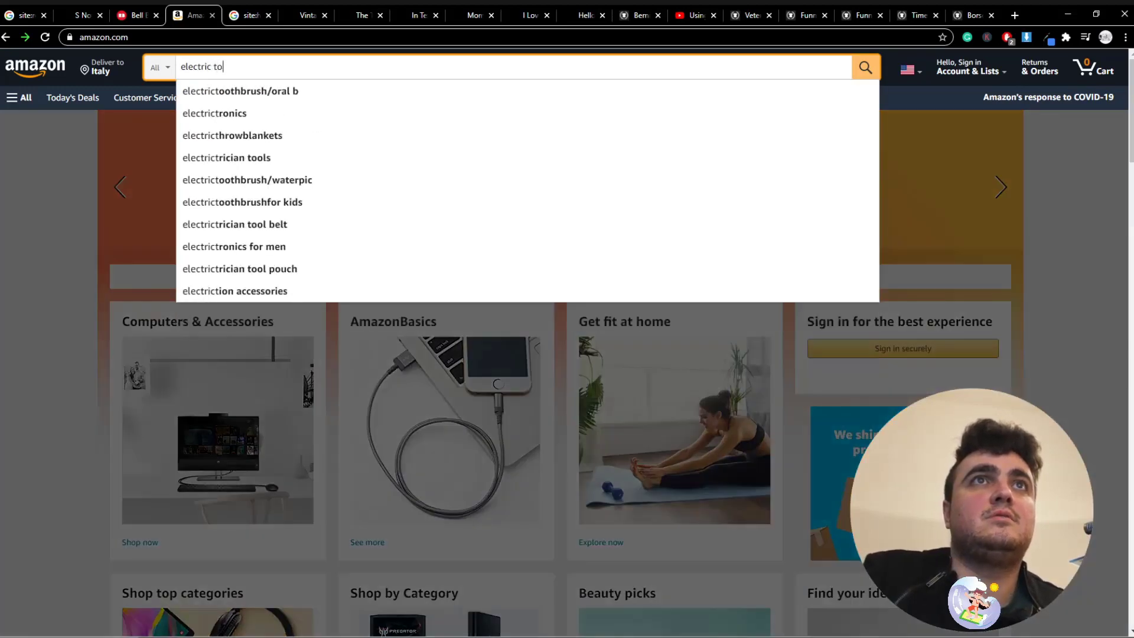
key("BackSpace")
key("BackSpace")
key("BackSpace")
key("BackSpace")
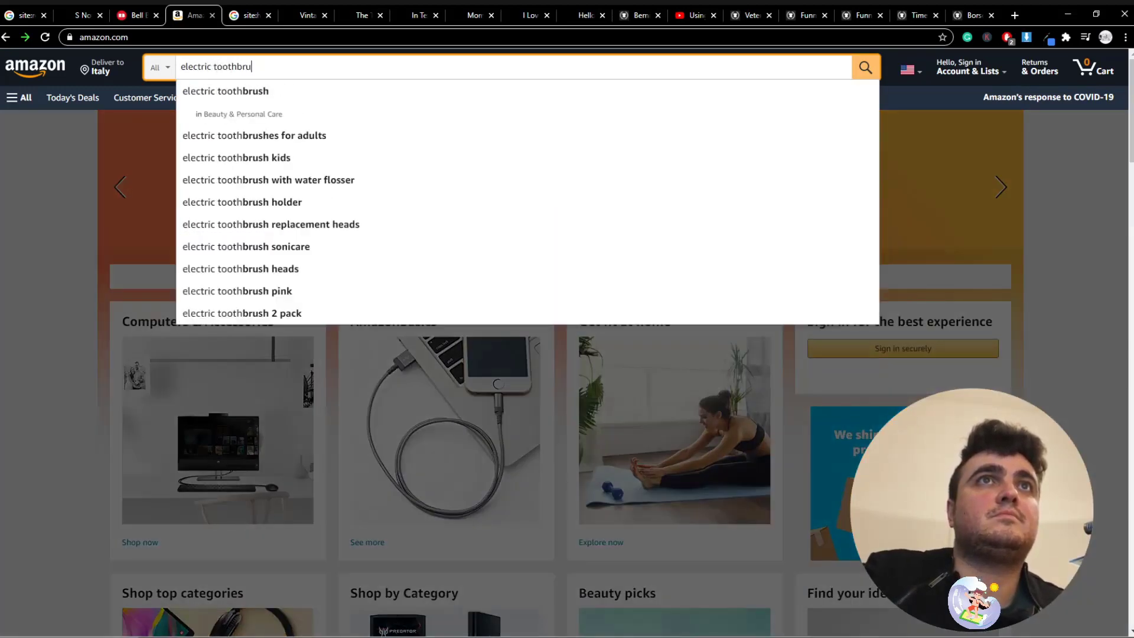
type("brush#")
key("Return")
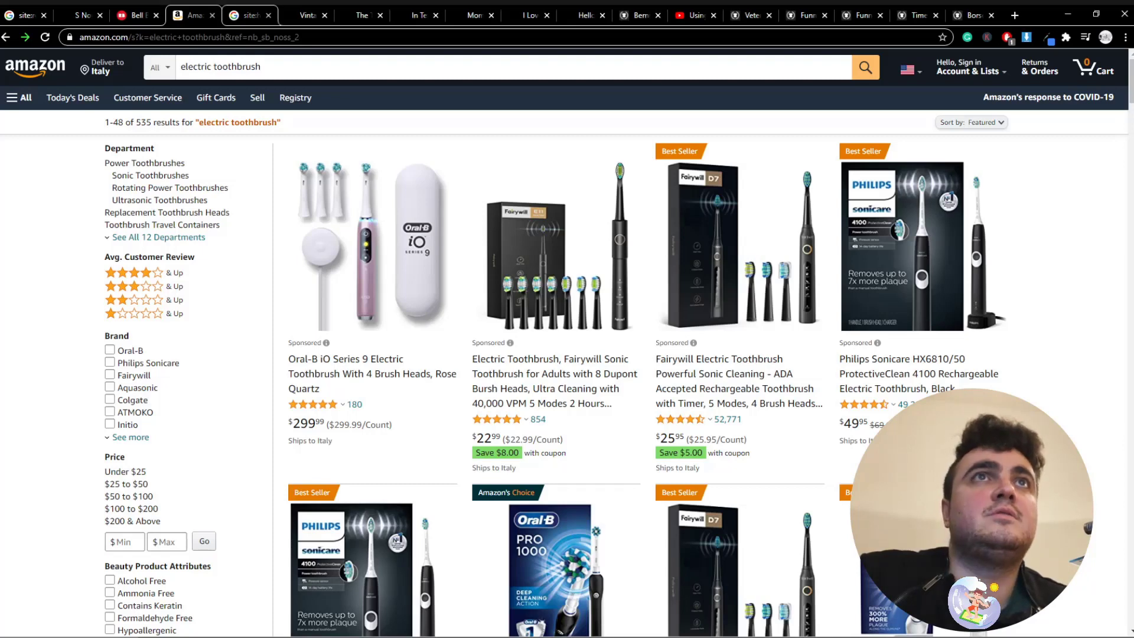
In the Google tab with the TeePublic results, search for site:amazon.com intext:"5 results for" intitle:electric
left_click(250, 15)
triple_click(272, 69)
type("site:amazon.com intext:\"5 results for\" intext:kindle intitle:hello")
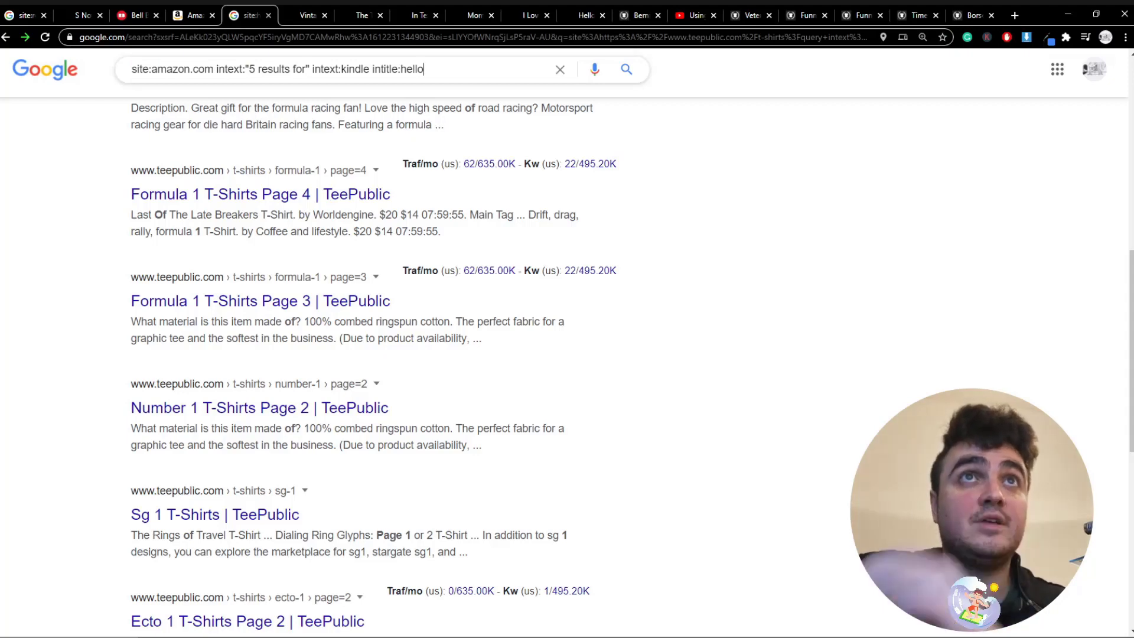
left_click_drag(309, 69, 341, 69)
key("BackSpace")
type("electric toot")
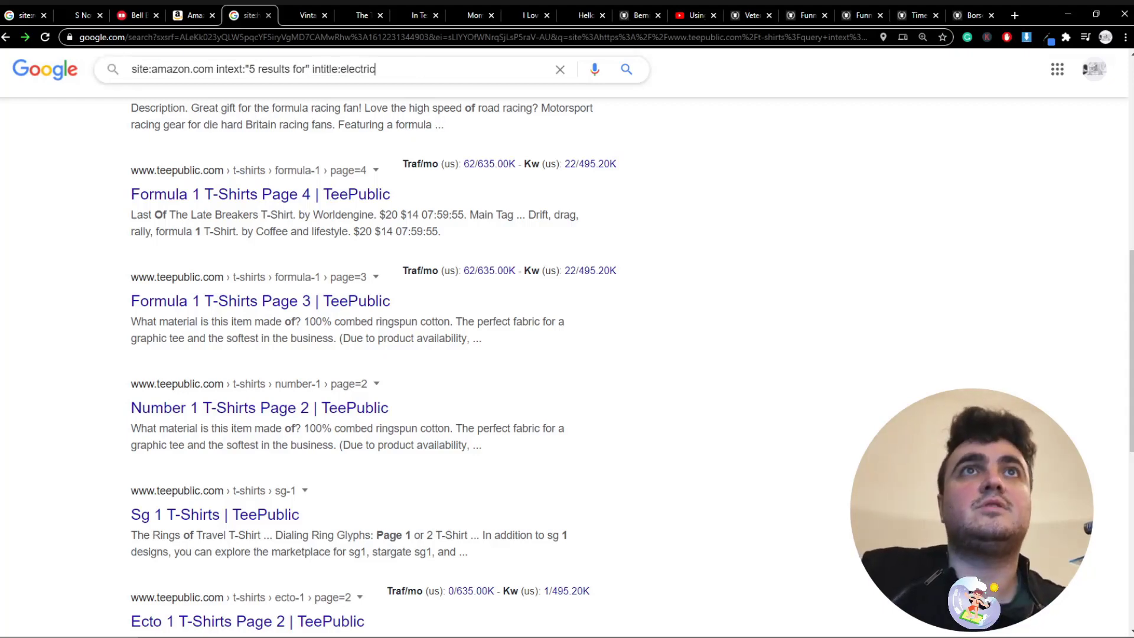
key("BackSpace")
key("BackSpace")
key("BackSpace")
key("BackSpace")
key("BackSpace")
key("Return")
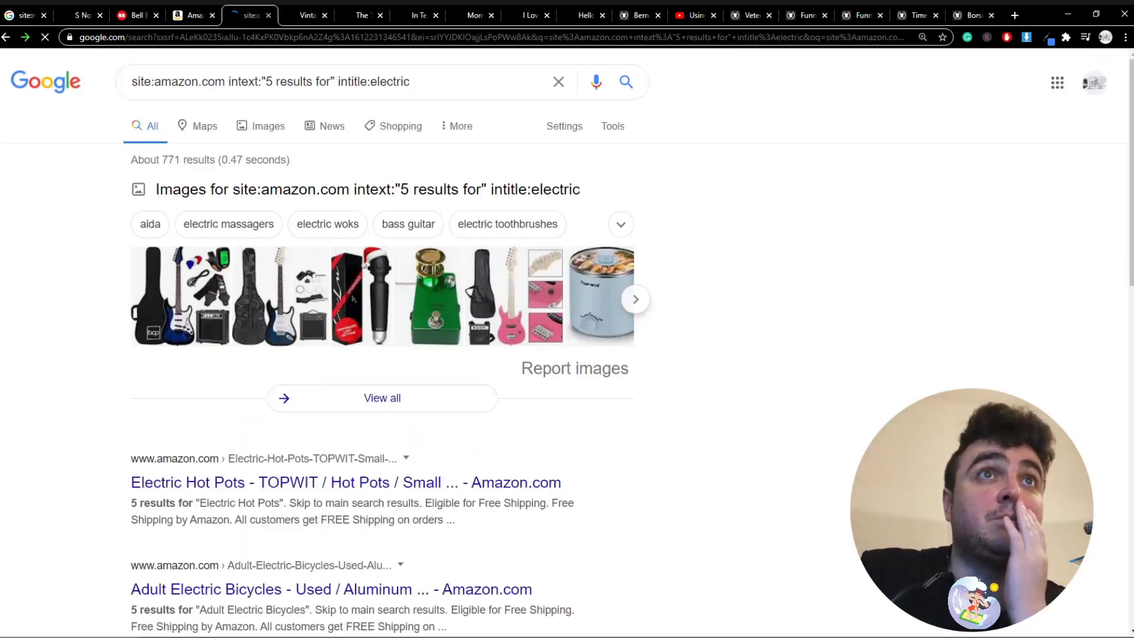
Open the Electric Hot Pots - TOPWIT result in a separate tab and look through its Amazon listings
scroll(346, 421, "down", 1)
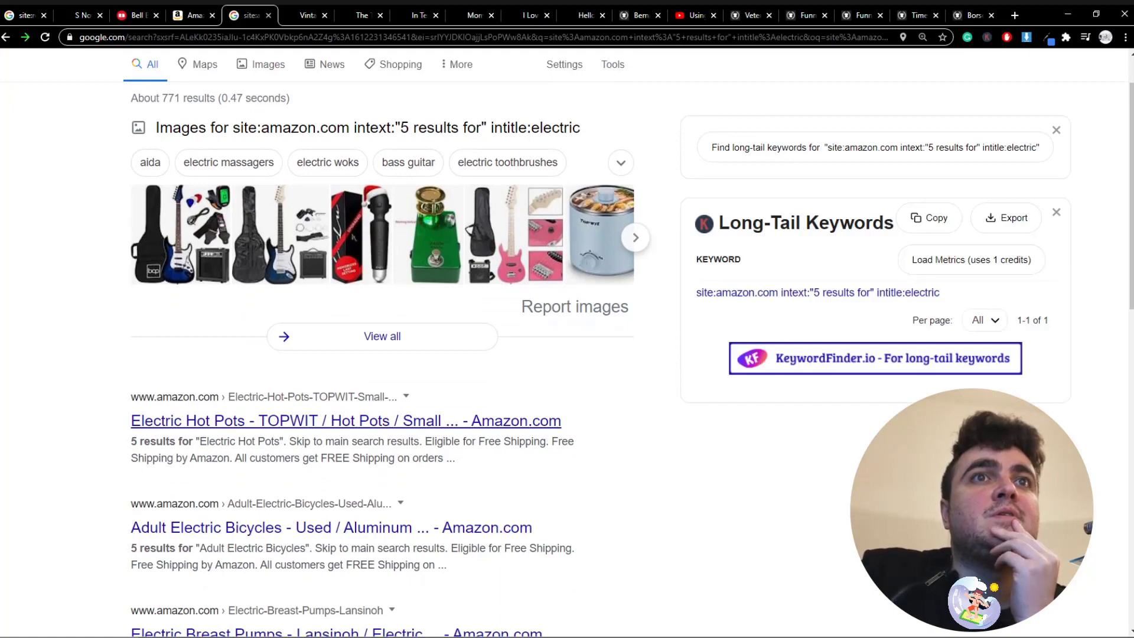
middle_click(346, 421)
left_click(289, 16)
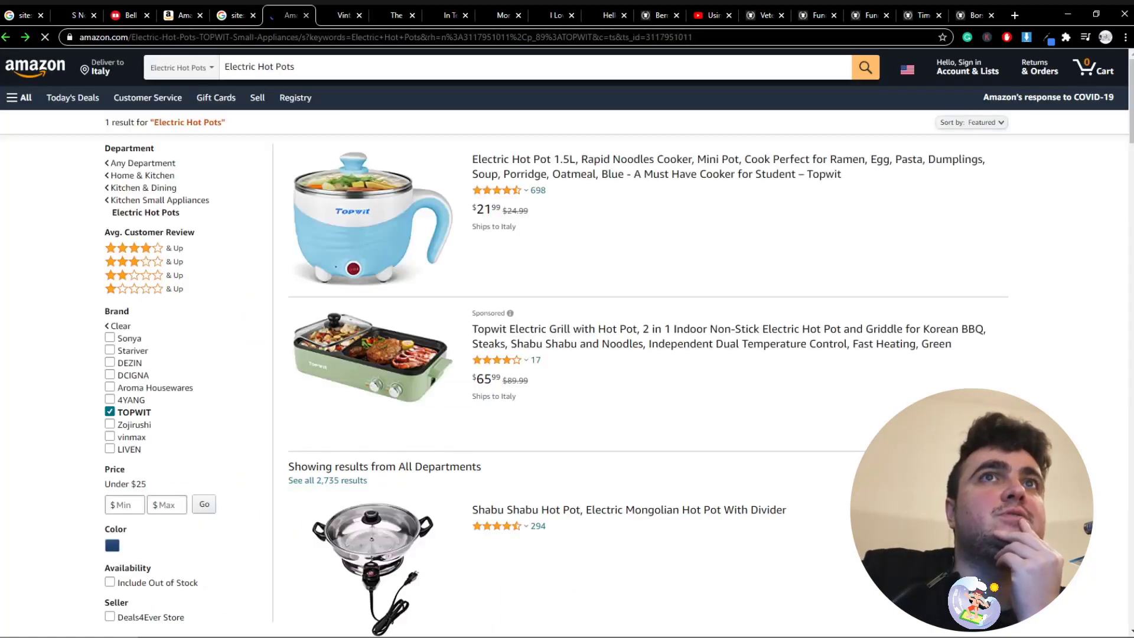
scroll(567, 343, "down", 5)
scroll(567, 343, "up", 5)
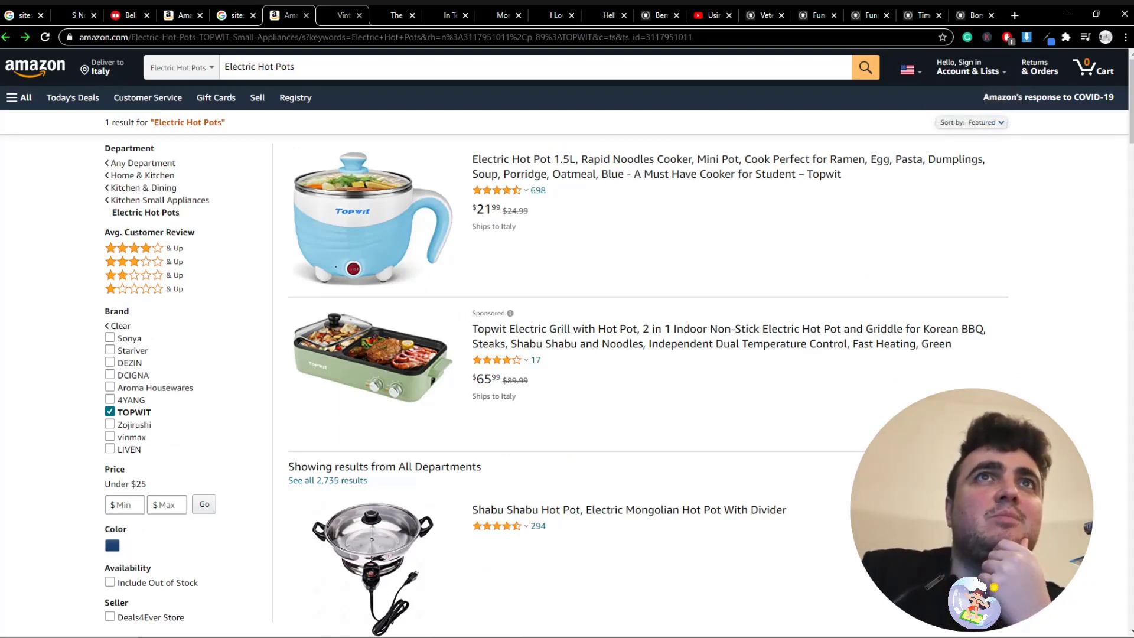
Load amazon.com in the tab holding the Zazzle Alice in Wonderland listings and search all departments for electric hotpot
left_click(343, 15)
key("ctrl+l")
type("amazon.c")
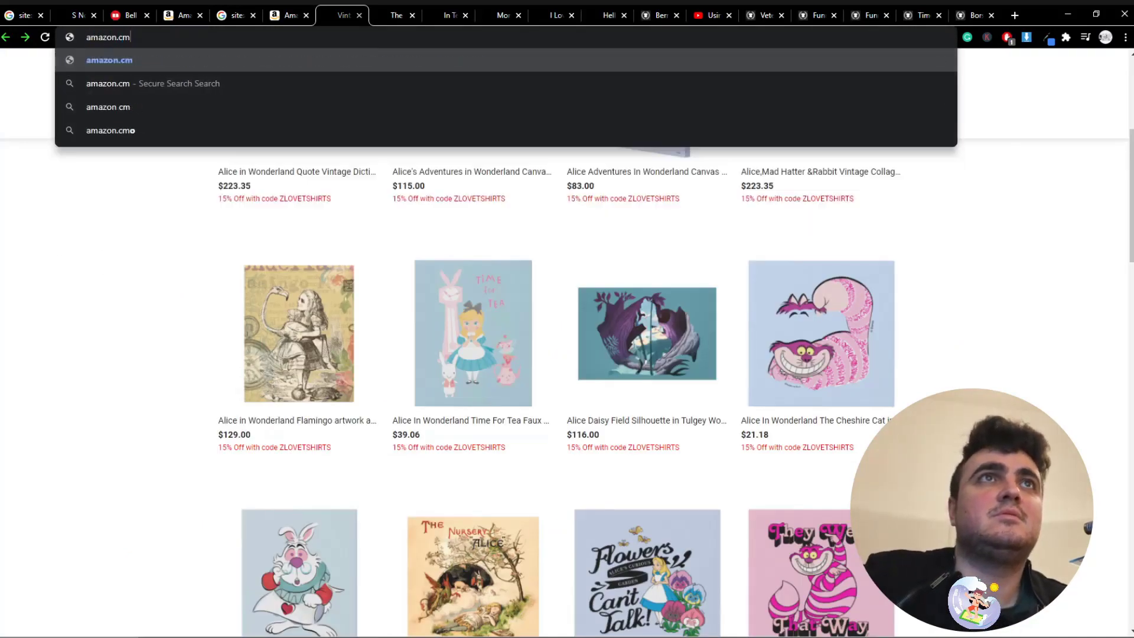
type("om")
key("Return")
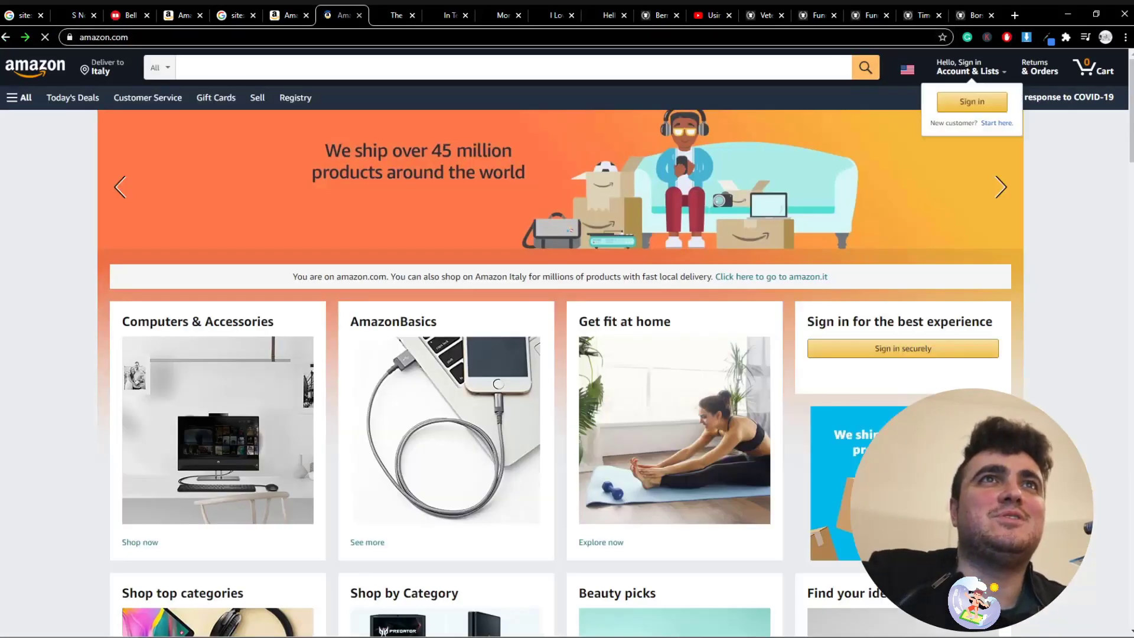
left_click(355, 67)
type("electri")
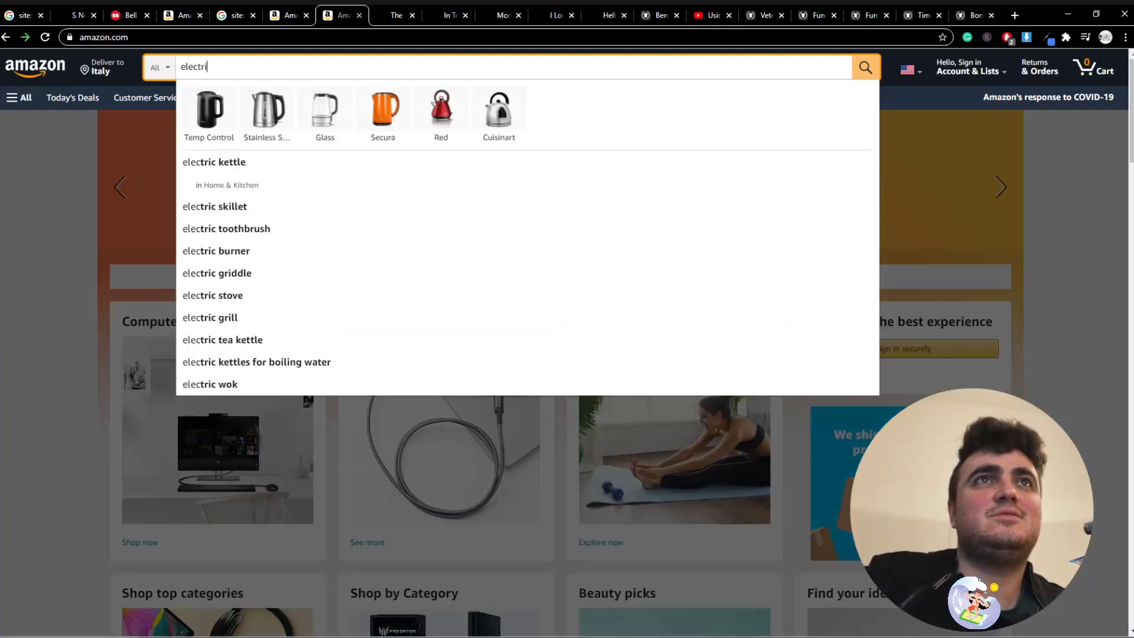
type("c hotpot")
key("Return")
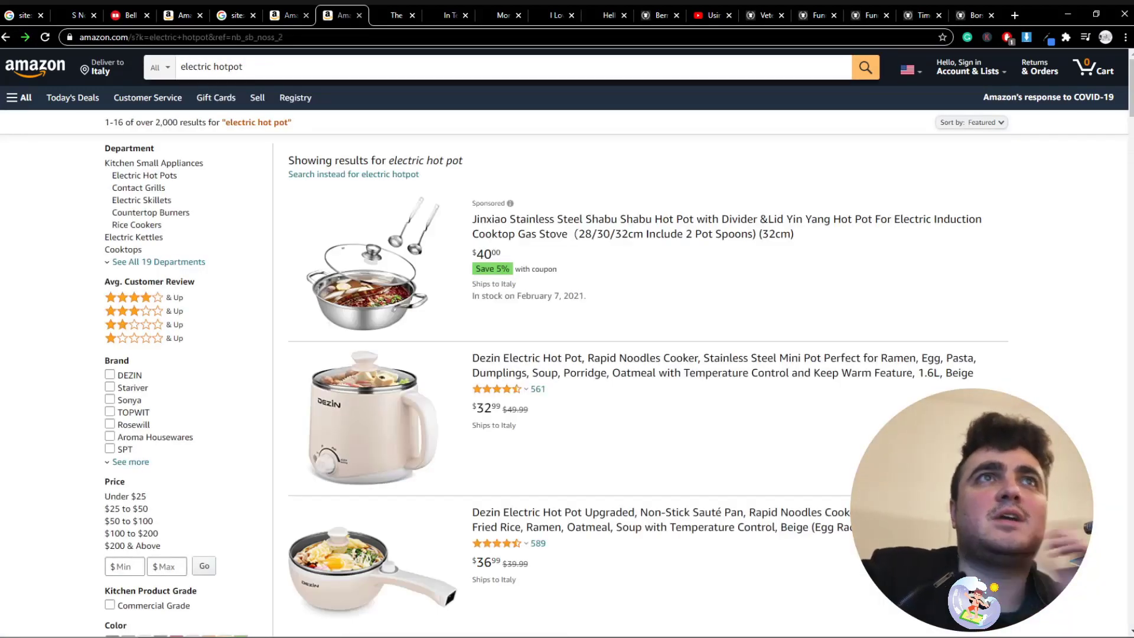
Back in the Amazon-focused Google results, open the Adult Electric Bicycles - Used / Aluminum result in a separate tab, view it, and return
key("ctrl+shift+Tab")
key("ctrl+shift+Tab")
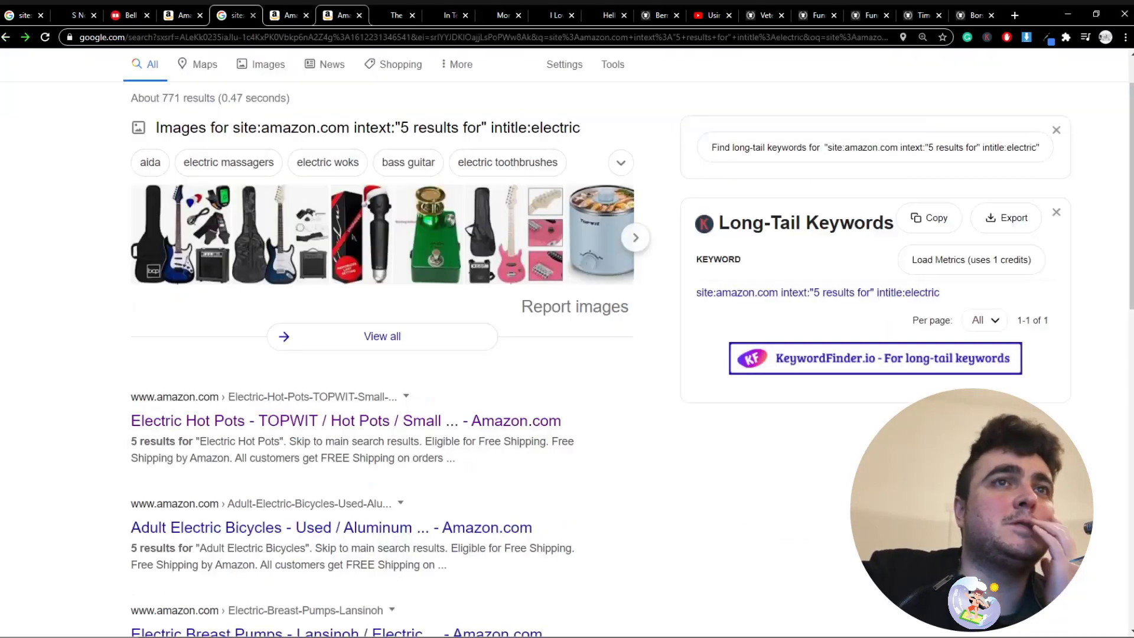
scroll(331, 514, "down", 2)
scroll(331, 514, "down", 2)
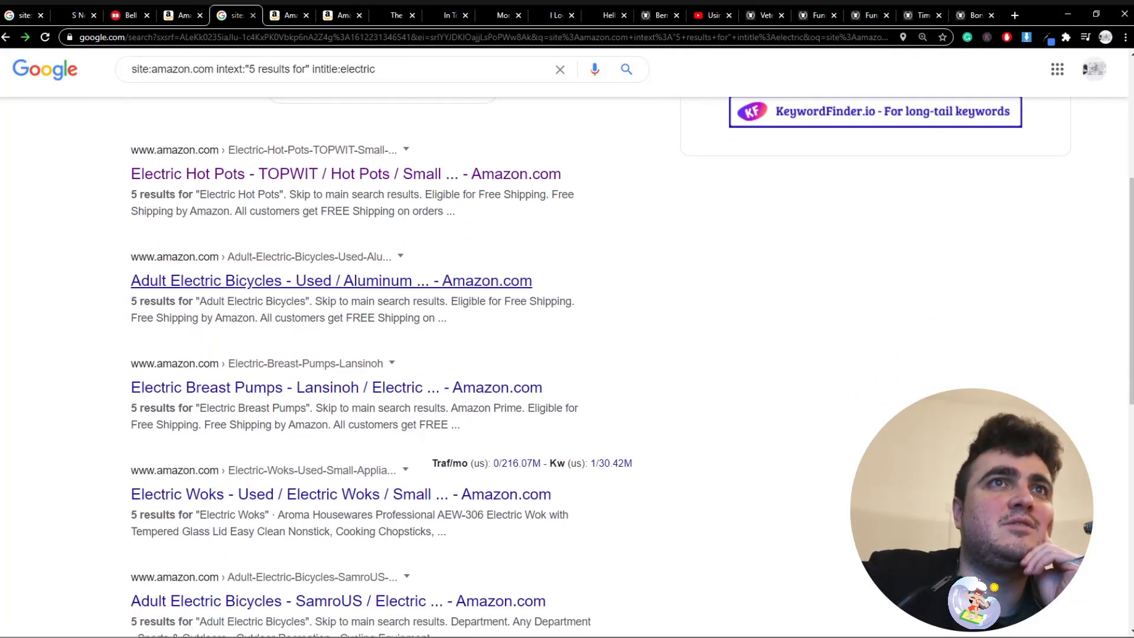
left_click(331, 281, "ctrl")
key("ctrl+Tab")
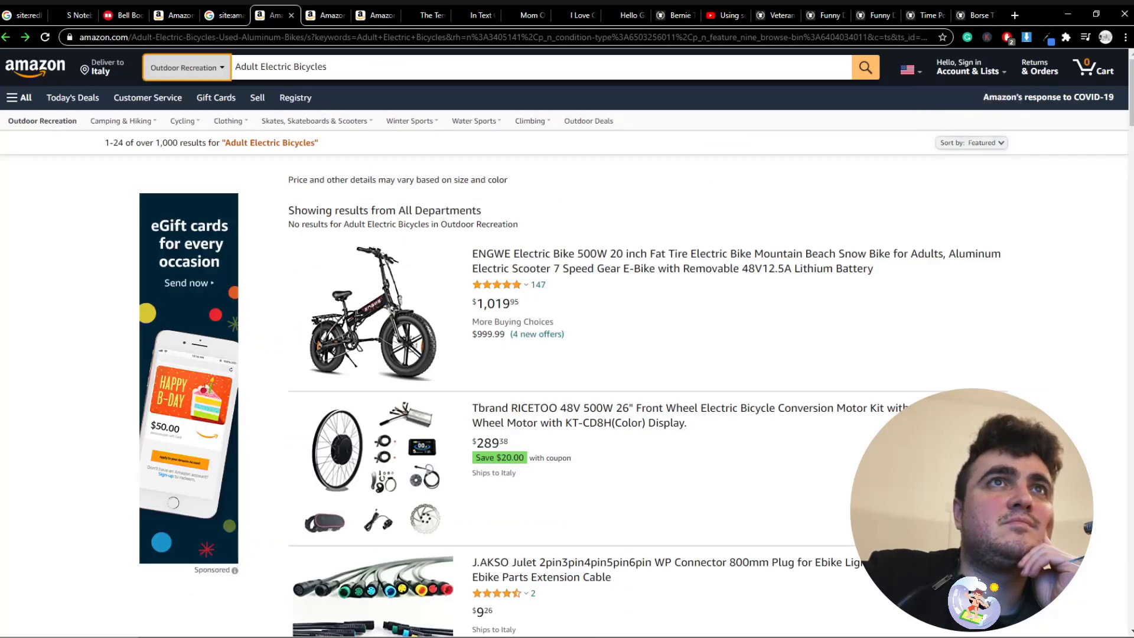
key("ctrl+shift+Tab")
Look through the remaining electric product results and go to page 4 of the Google results
scroll(354, 414, "down", 4)
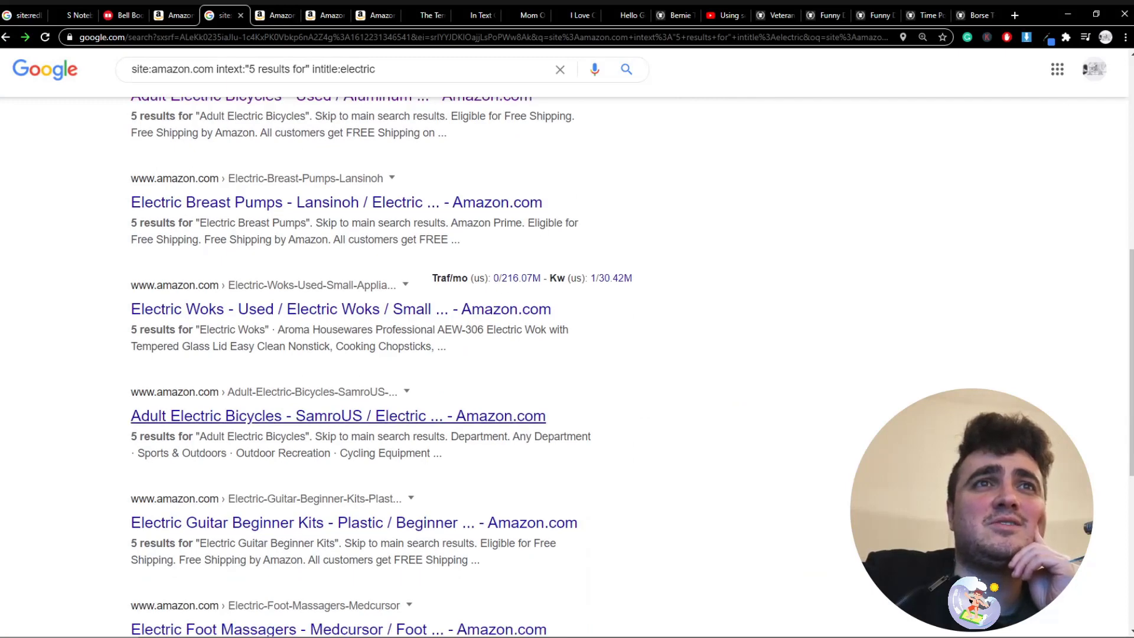
scroll(354, 361, "down", 5)
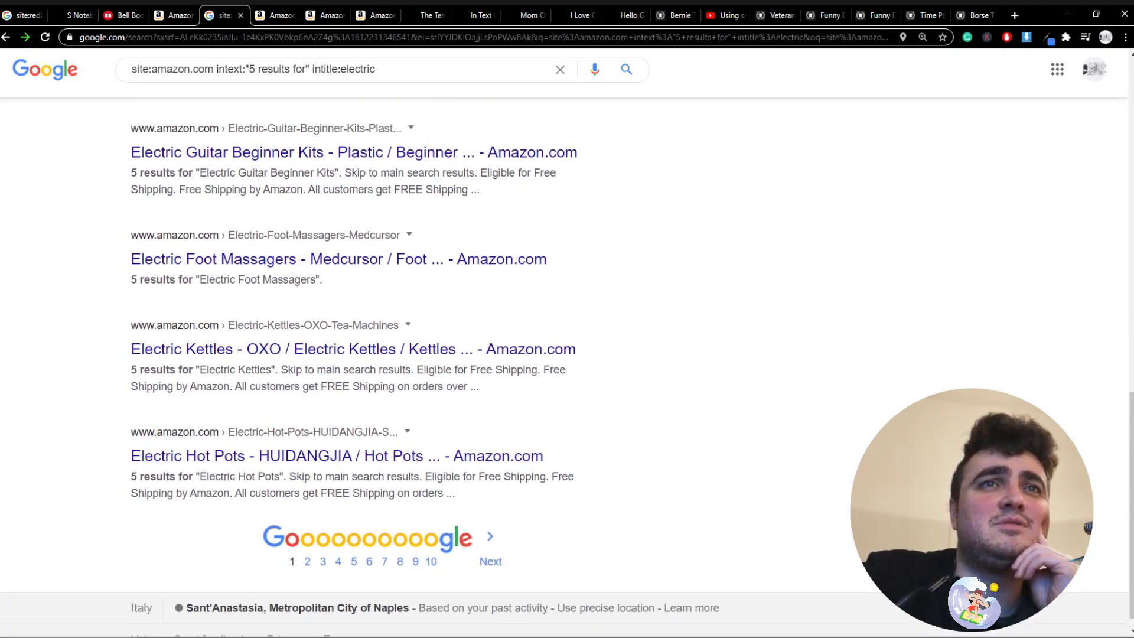
left_click(339, 561)
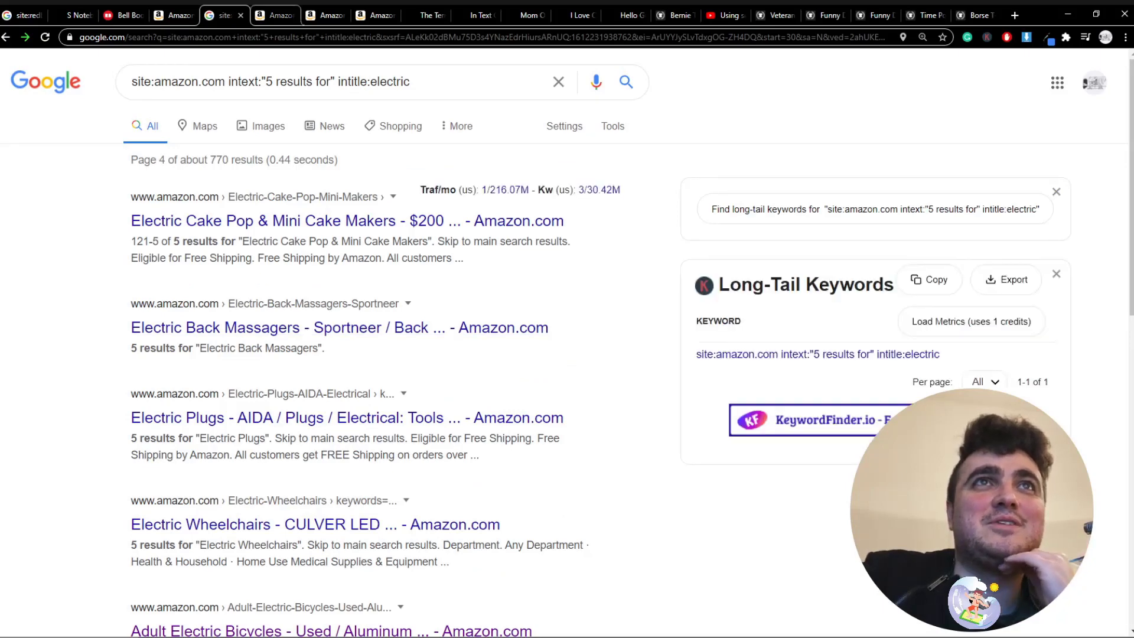
Go back to the Google tab with the Redbubble "0..20 results" book search
left_click(173, 16)
key("ctrl+shift+Tab")
key("ctrl+shift+Tab")
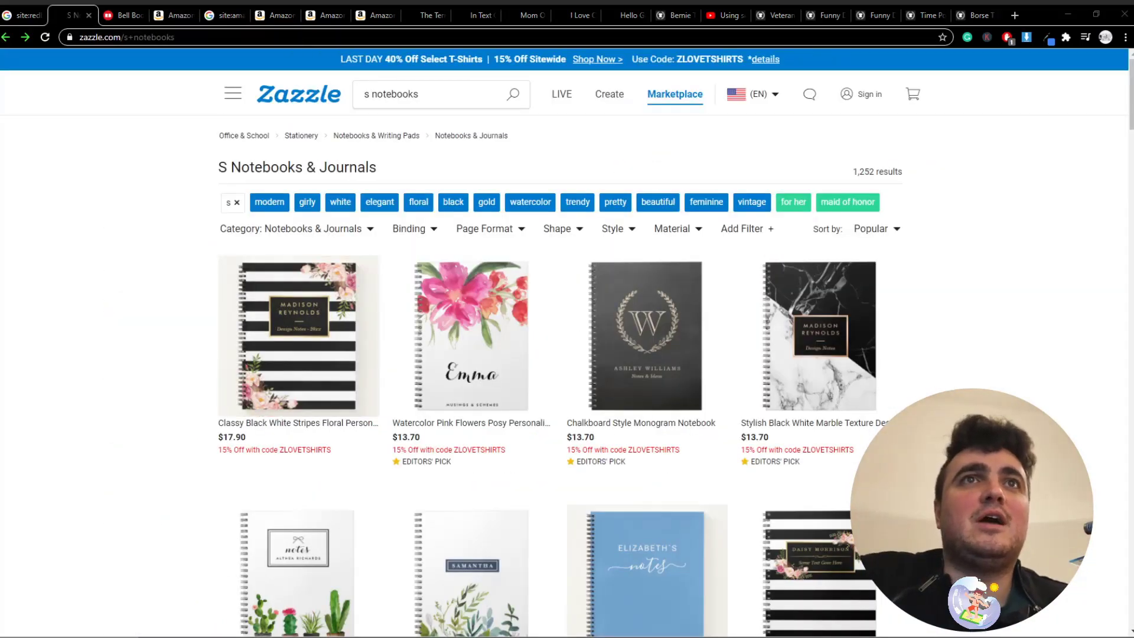
key("ctrl+shift+Tab")
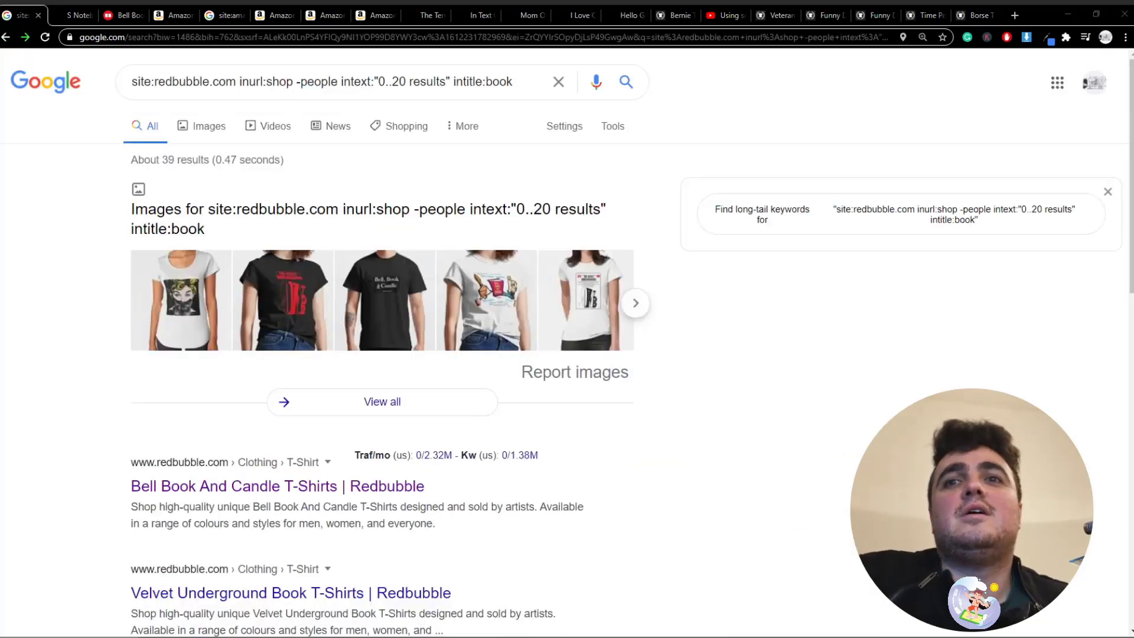